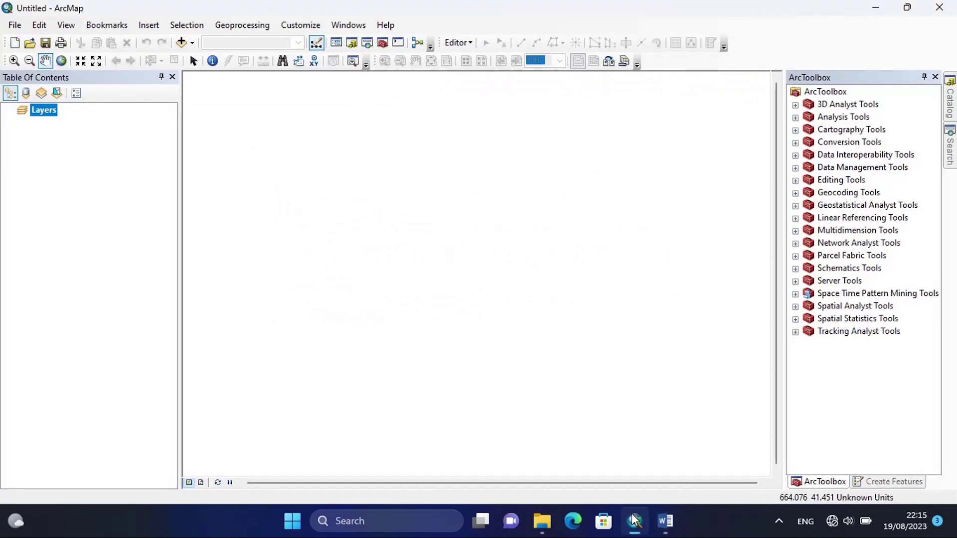
# Step: Add the ds divisions.shp shapefile to the empty map
pyautogui.click(192, 42)
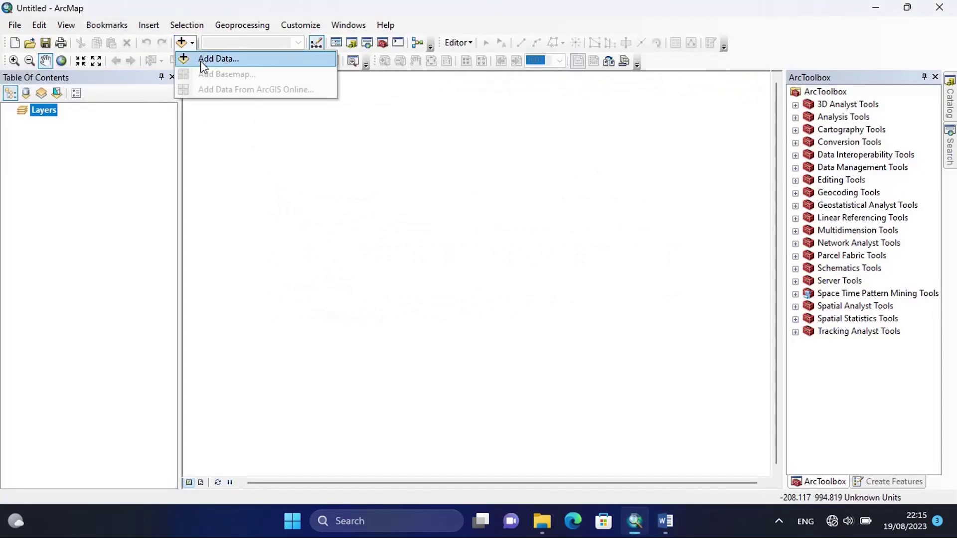
pyautogui.click(200, 59)
pyautogui.click(342, 187)
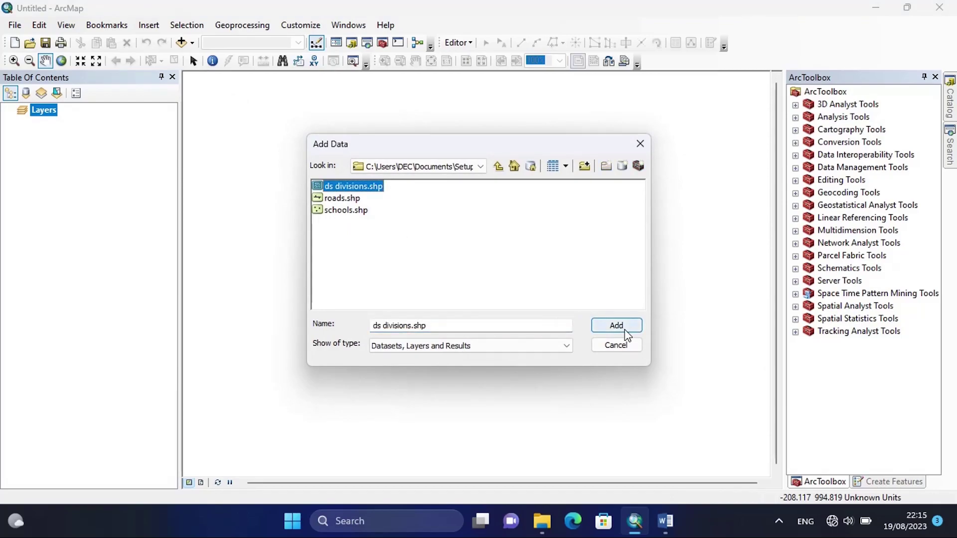
pyautogui.click(616, 327)
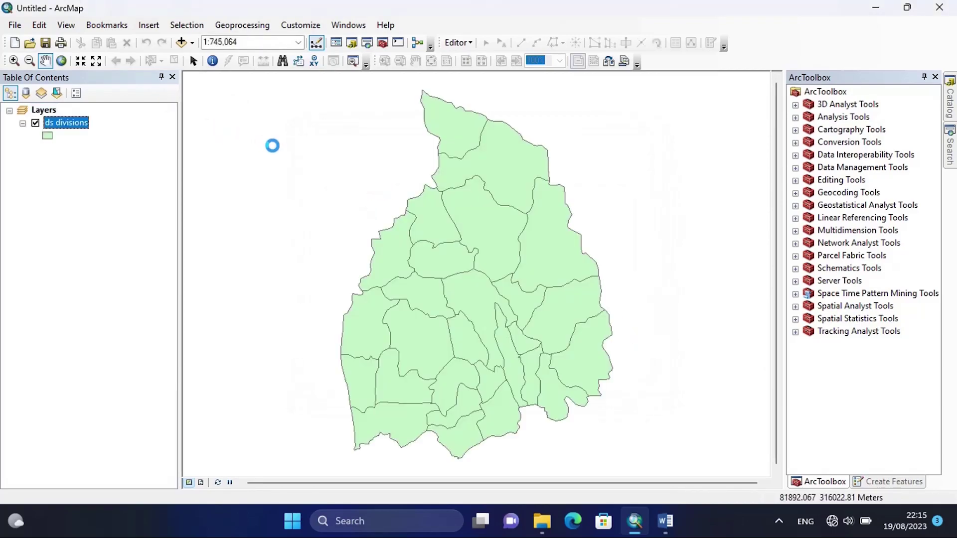
# Step: Add Tanks.shp from the connected Exercise 01 data folder to the map, accepting its missing spatial reference
pyautogui.click(194, 44)
pyautogui.click(196, 55)
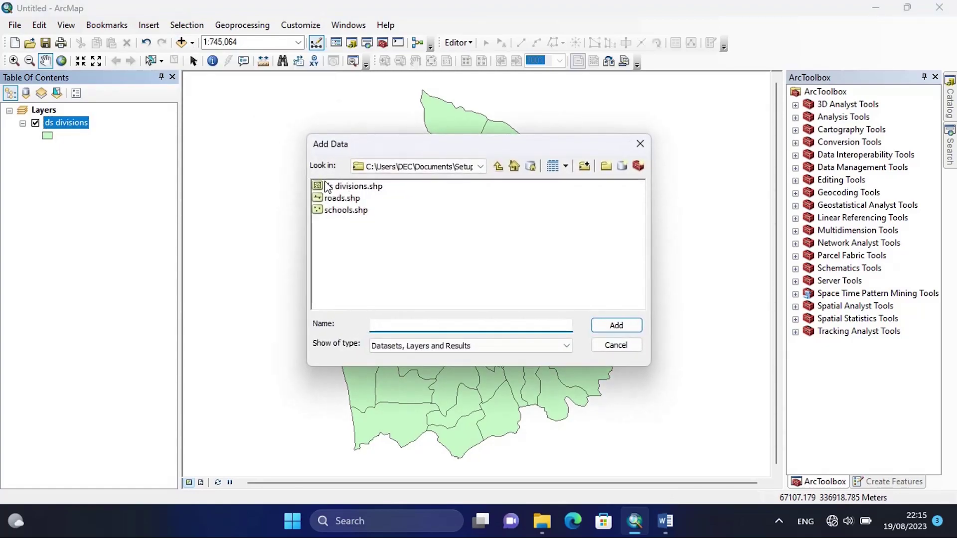
pyautogui.click(481, 166)
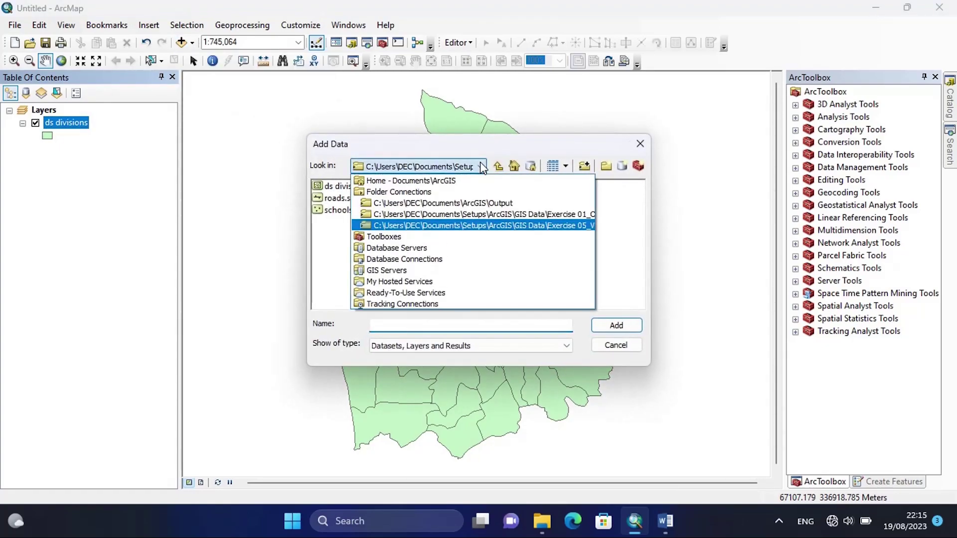
pyautogui.click(482, 214)
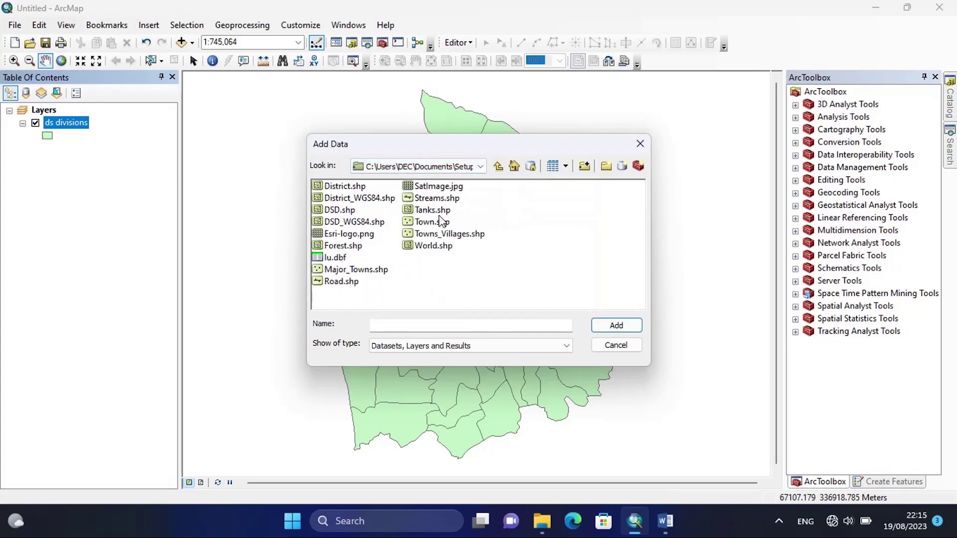
pyautogui.click(420, 212)
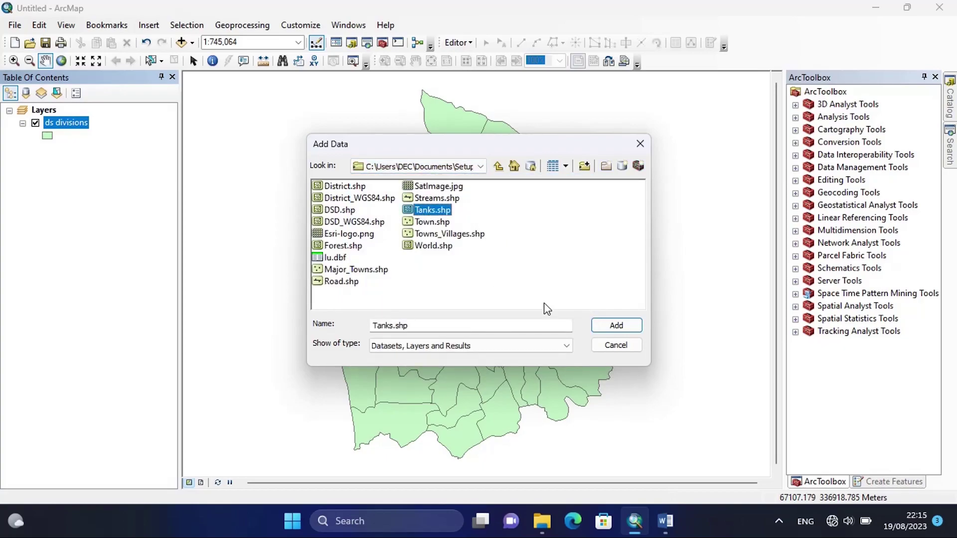
pyautogui.click(618, 328)
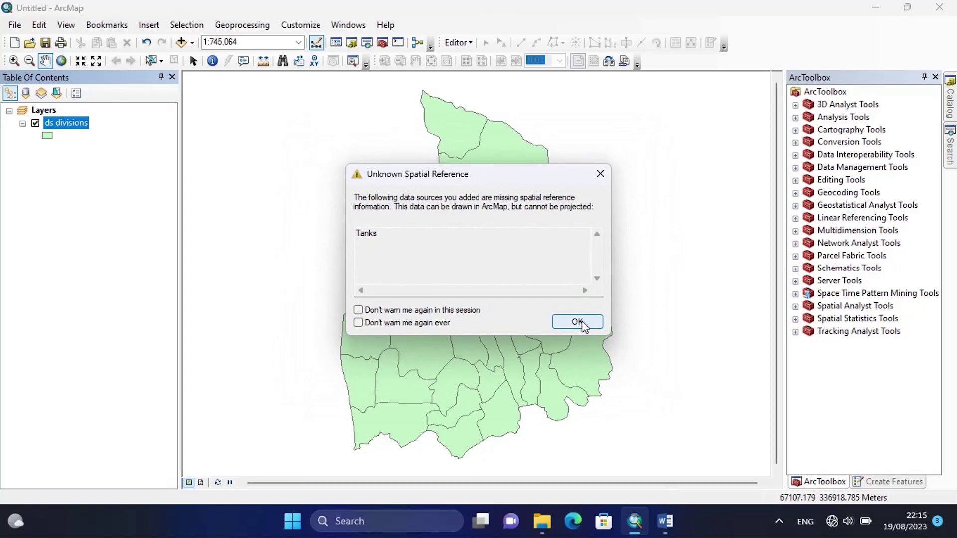
pyautogui.click(579, 324)
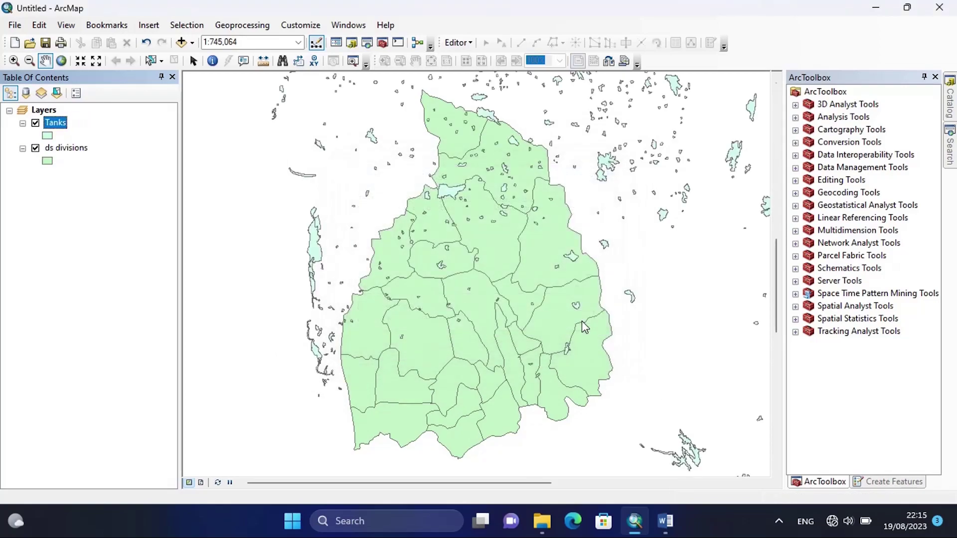
# Step: Start the Clip analysis tool with Tanks as the input features and ds divisions as the clip features
pyautogui.click(795, 118)
pyautogui.click(808, 131)
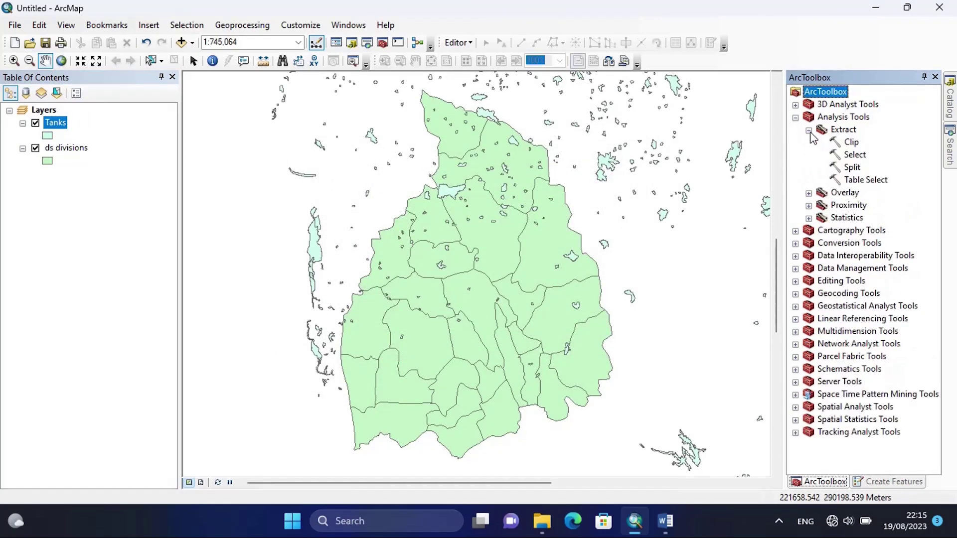
pyautogui.doubleClick(847, 144)
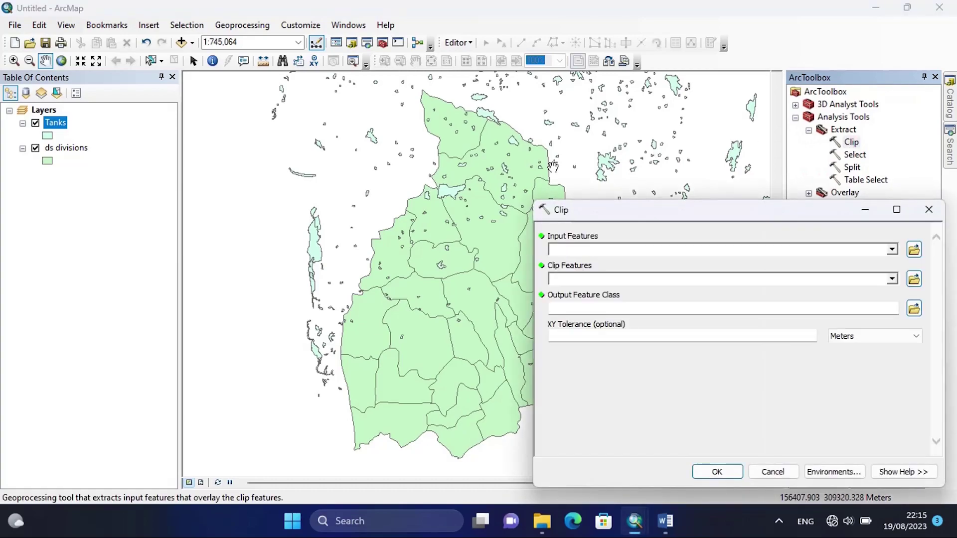
pyautogui.click(888, 249)
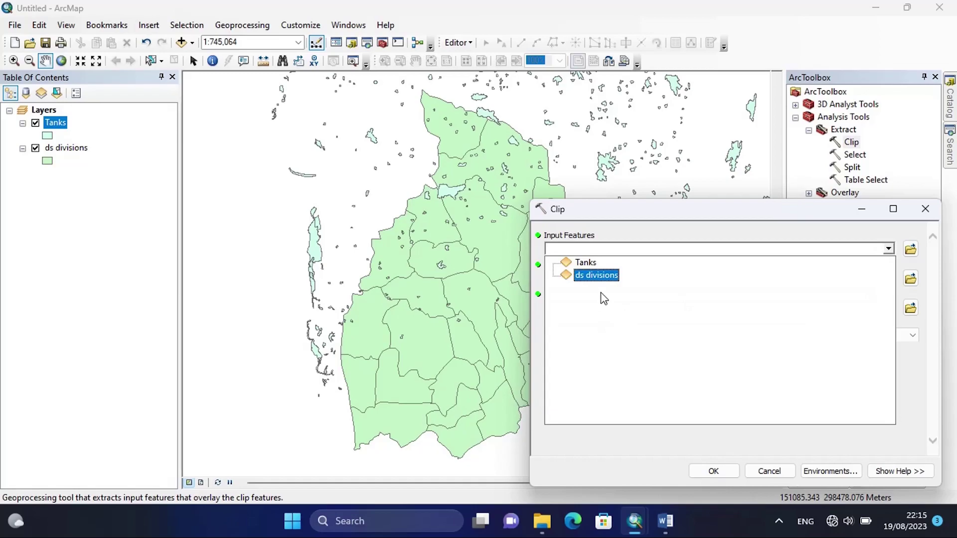
pyautogui.click(585, 264)
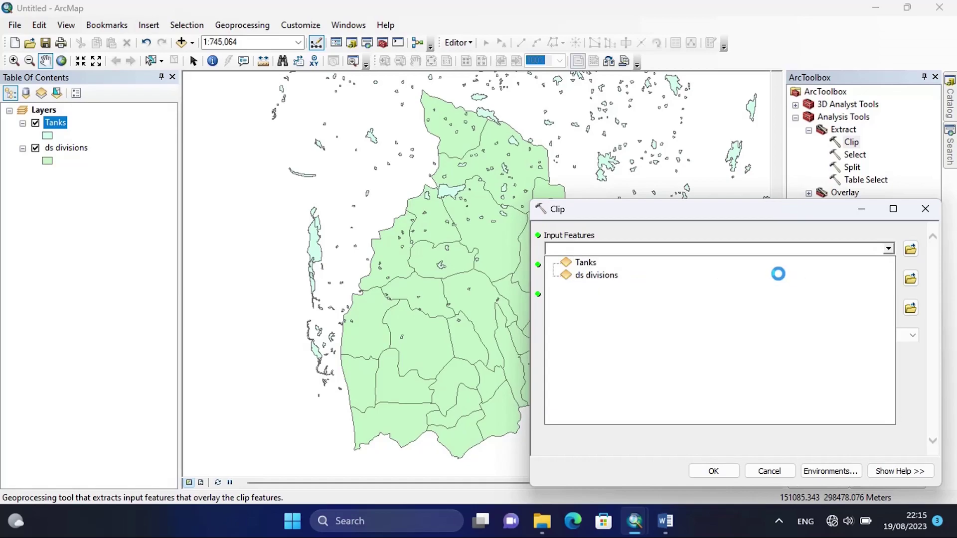
pyautogui.click(890, 278)
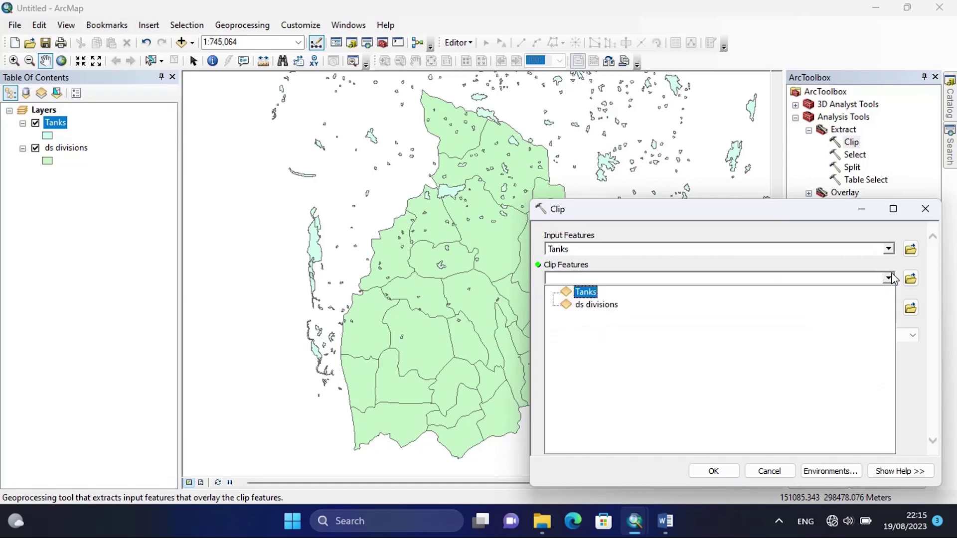
pyautogui.click(596, 305)
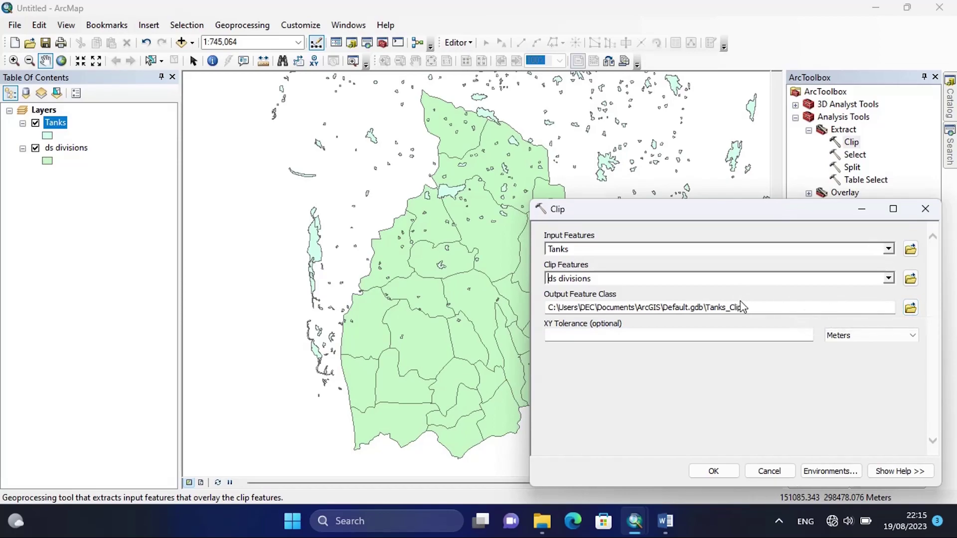
# Step: Save the clip output as Tanks_Clip in the Output folder, reusing the suggested name, and run the tool
pyautogui.moveTo(743, 308); pyautogui.dragTo(707, 300)
pyautogui.hotkey('ctrl', 'c')
pyautogui.rightClick(717, 308)
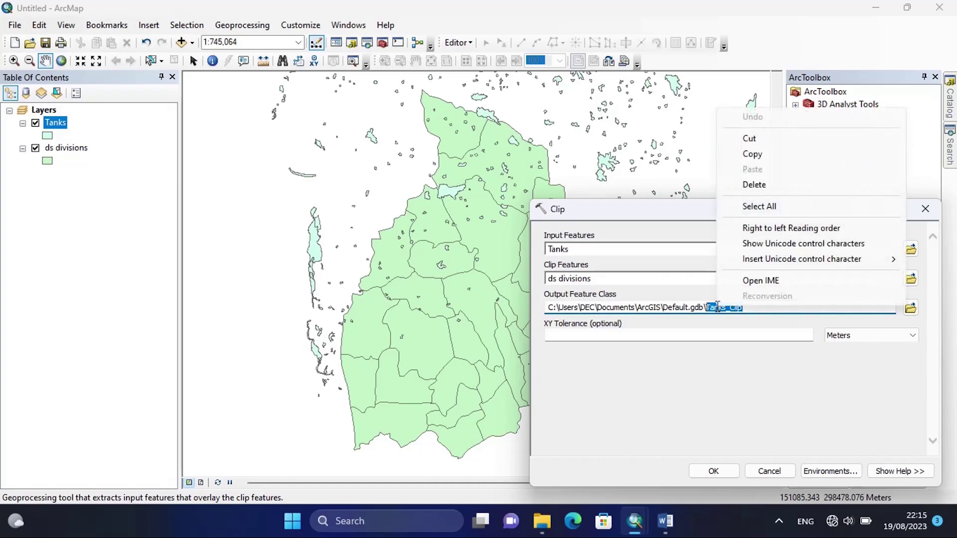
pyautogui.click(752, 154)
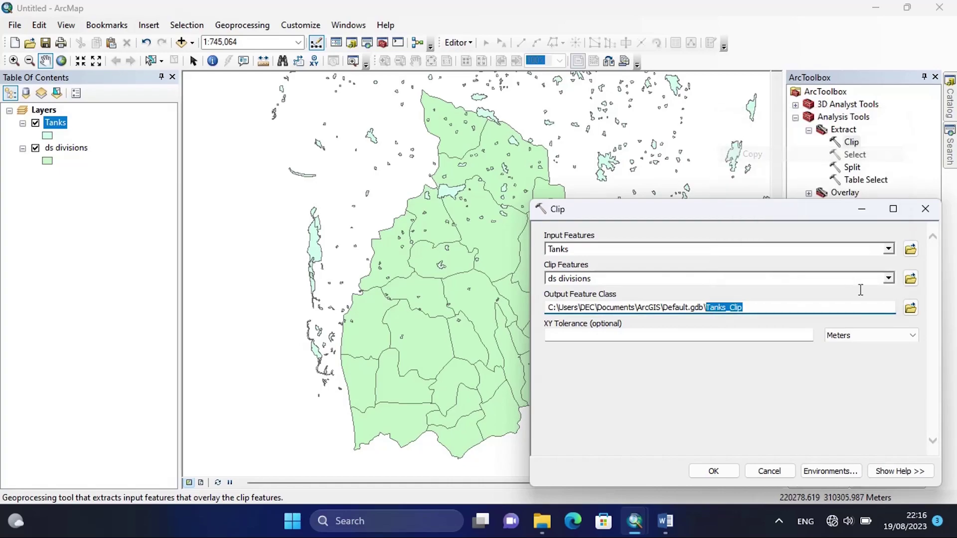
pyautogui.click(911, 307)
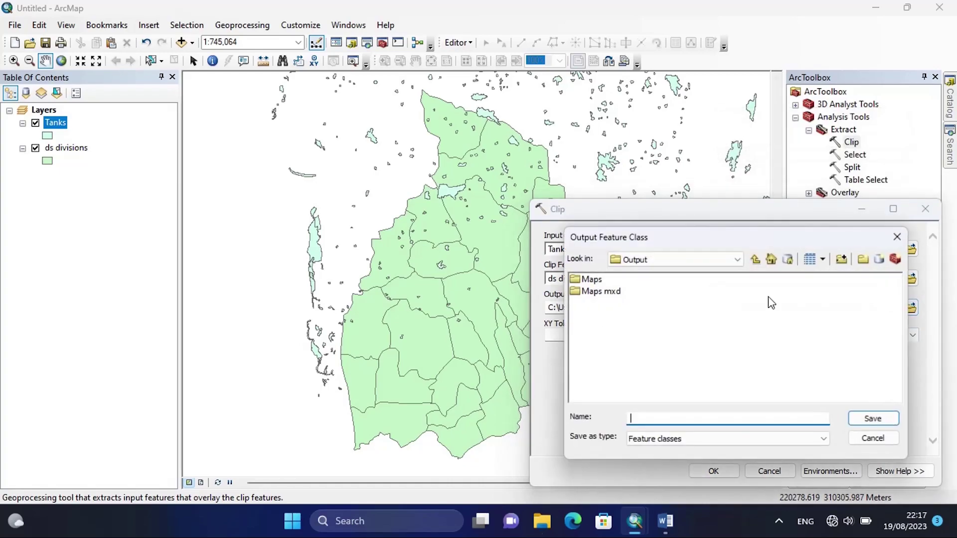
pyautogui.rightClick(658, 419)
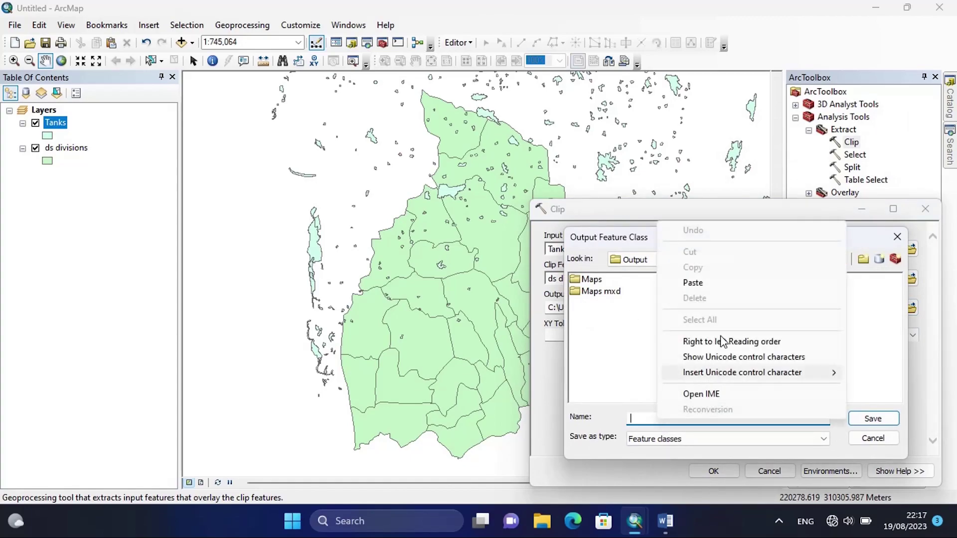
pyautogui.click(690, 280)
pyautogui.click(873, 419)
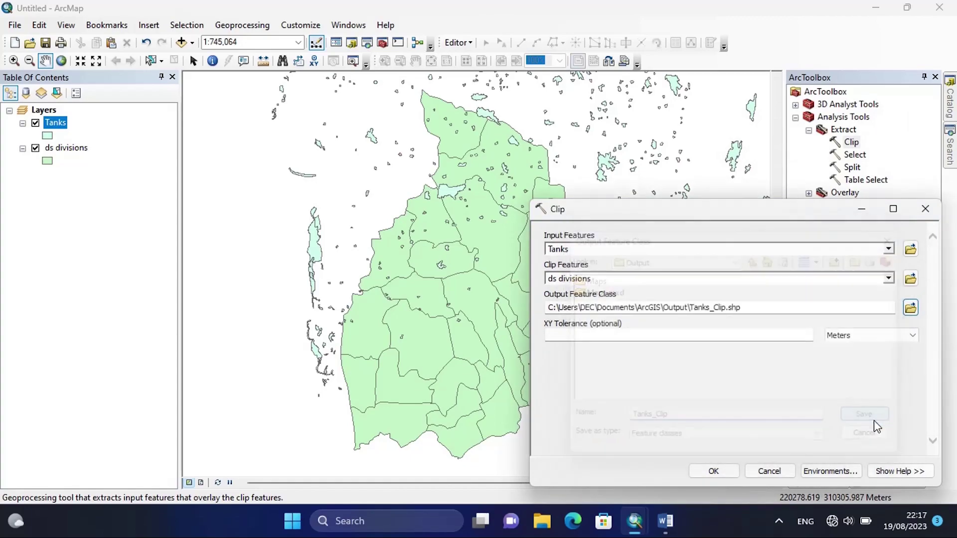
pyautogui.click(721, 475)
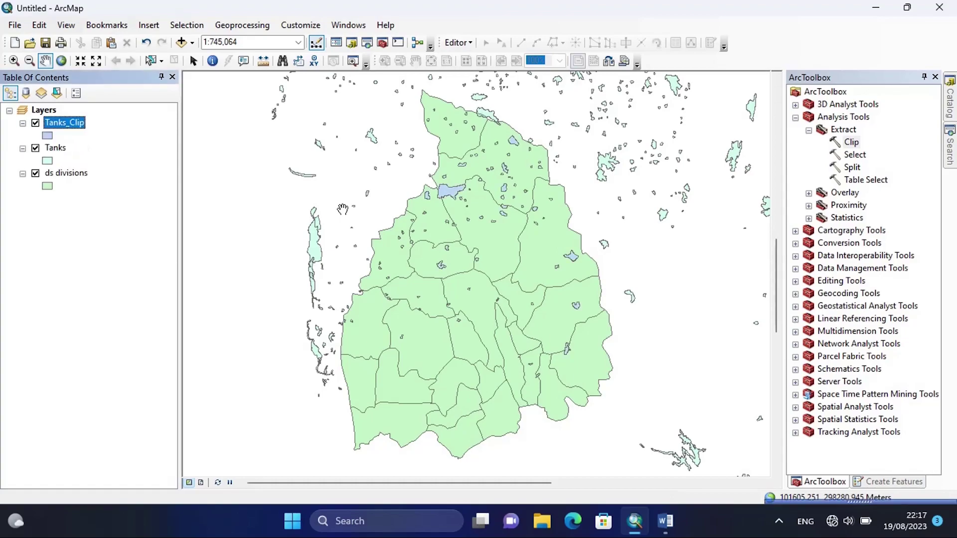
# Step: Turn off the original Tanks layer and remove it from the map
pyautogui.click(36, 149)
pyautogui.click(57, 148)
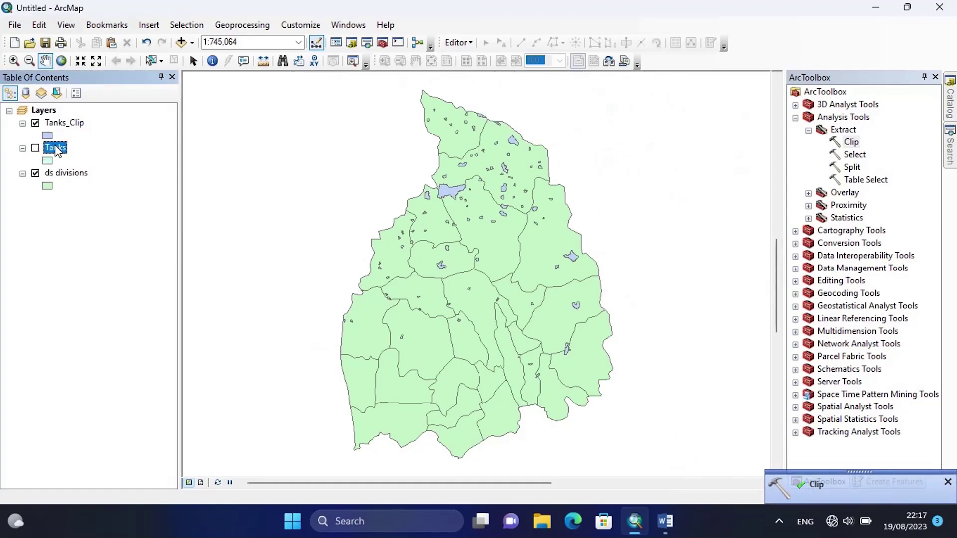
pyautogui.rightClick(59, 149)
pyautogui.click(72, 171)
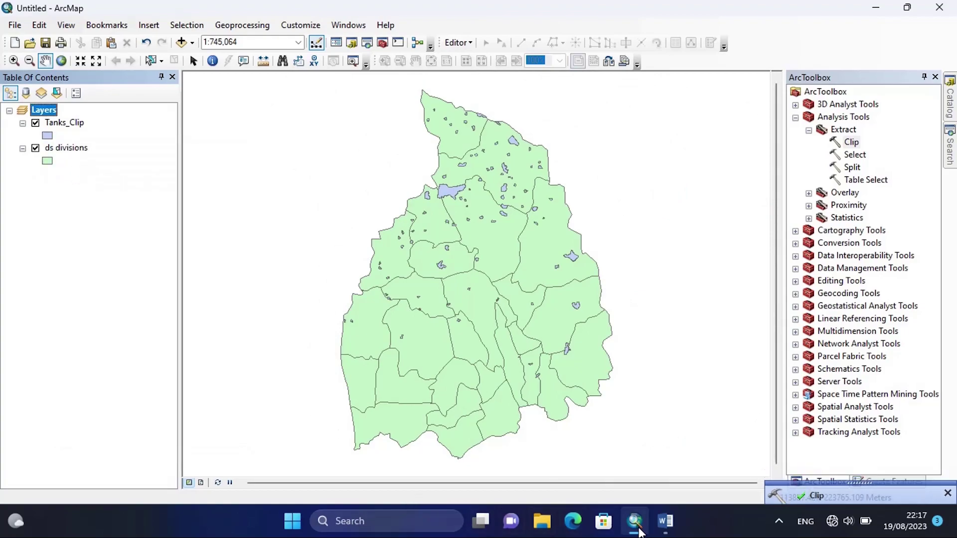
# Step: Switch to the Exercise 05 document in Word, highlight task b about the Kurunegala streams, and return to ArcMap
pyautogui.click(657, 531)
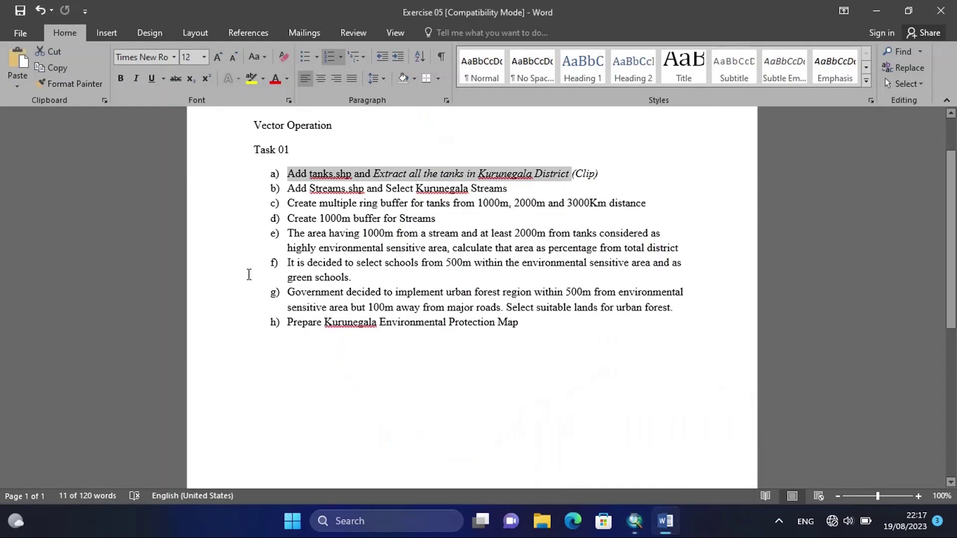
pyautogui.moveTo(291, 191); pyautogui.dragTo(503, 191)
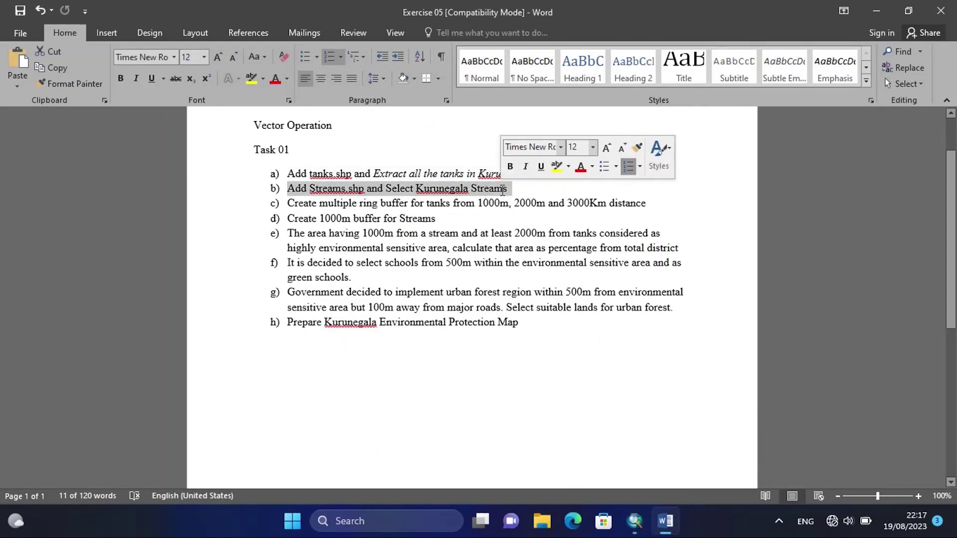
pyautogui.click(635, 521)
# Step: Add Streams.shp from the same data folder to the map, accepting its missing spatial reference
pyautogui.click(192, 43)
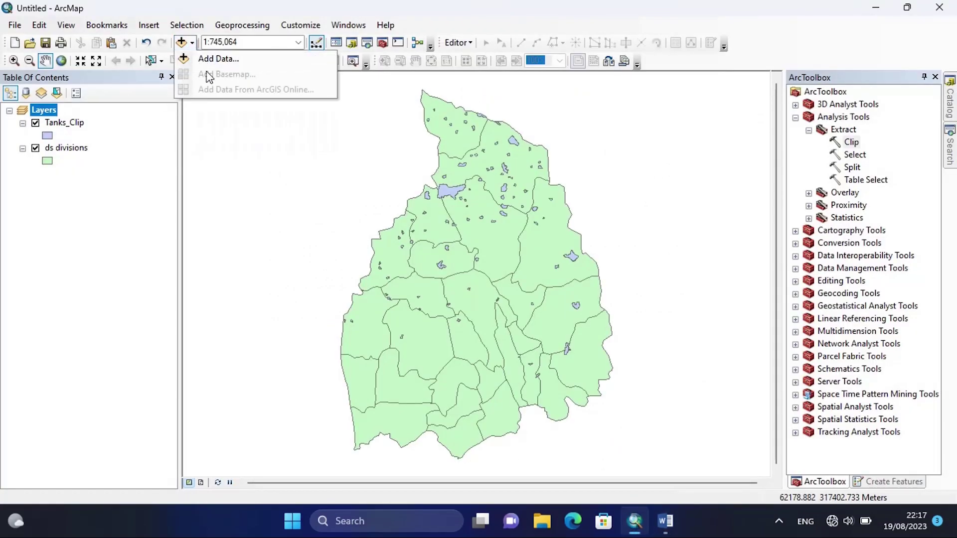
pyautogui.click(208, 60)
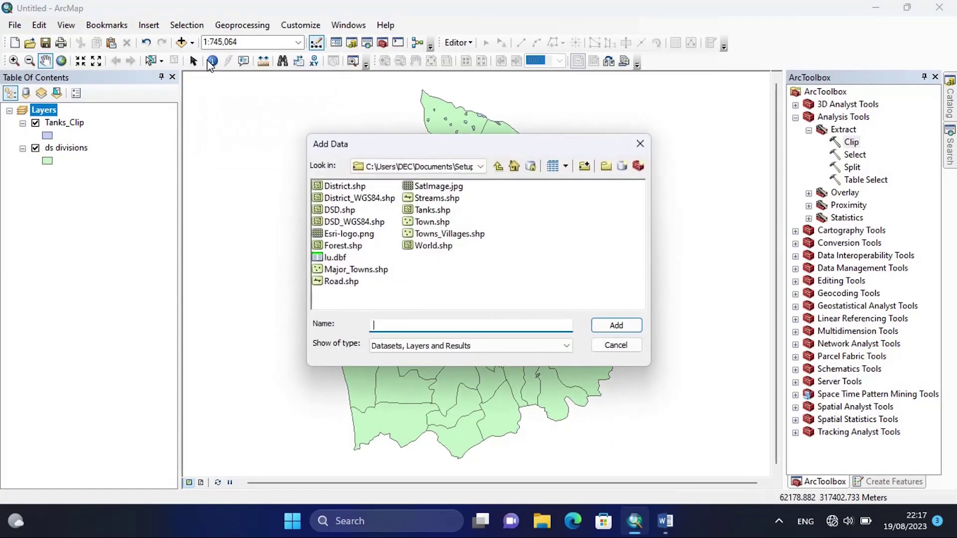
pyautogui.click(431, 201)
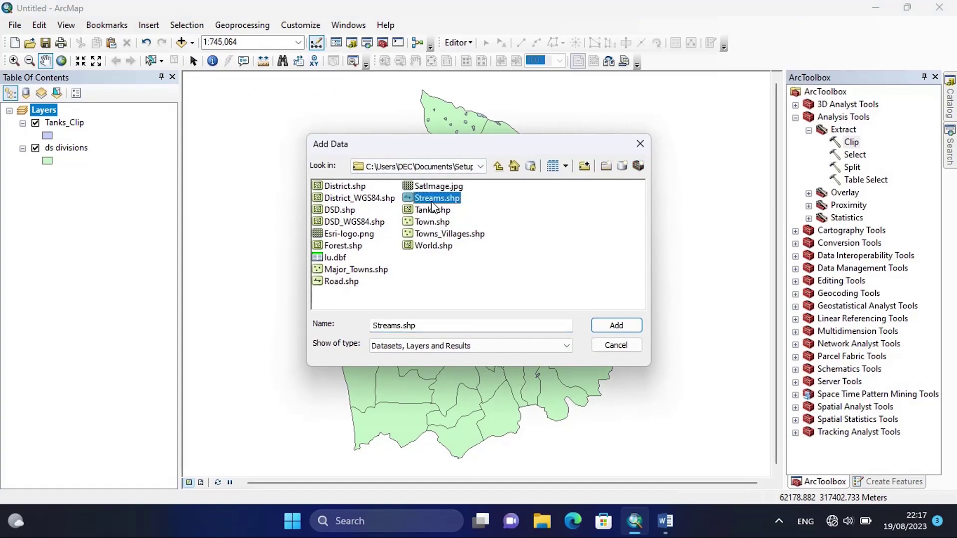
pyautogui.click(617, 330)
pyautogui.click(580, 320)
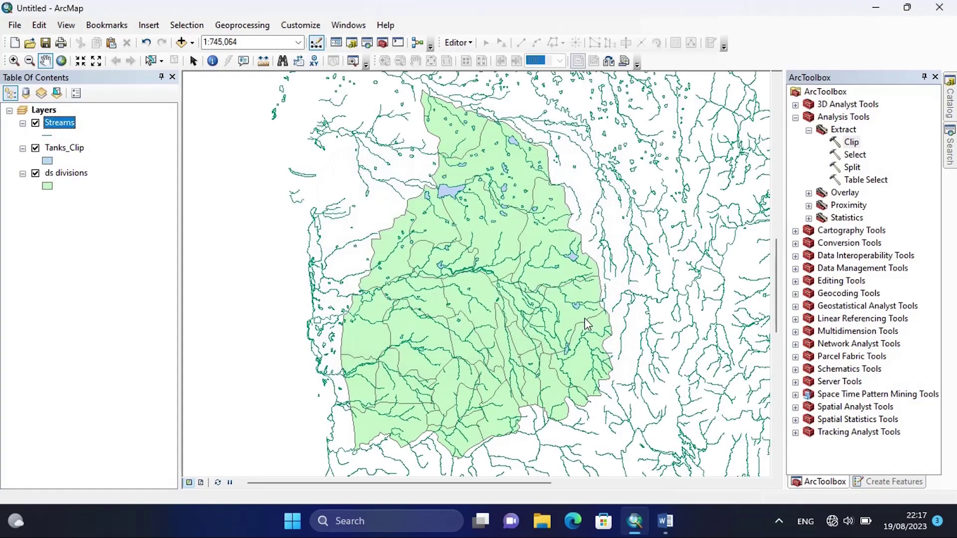
# Step: Start the Clip tool again with Streams as the input features and ds divisions as the clip features
pyautogui.doubleClick(852, 143)
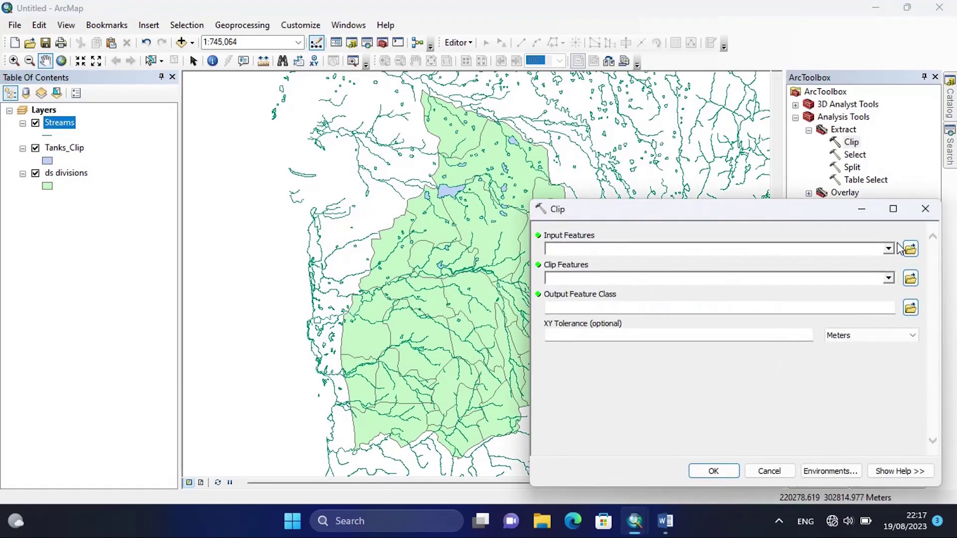
pyautogui.click(889, 249)
pyautogui.click(586, 266)
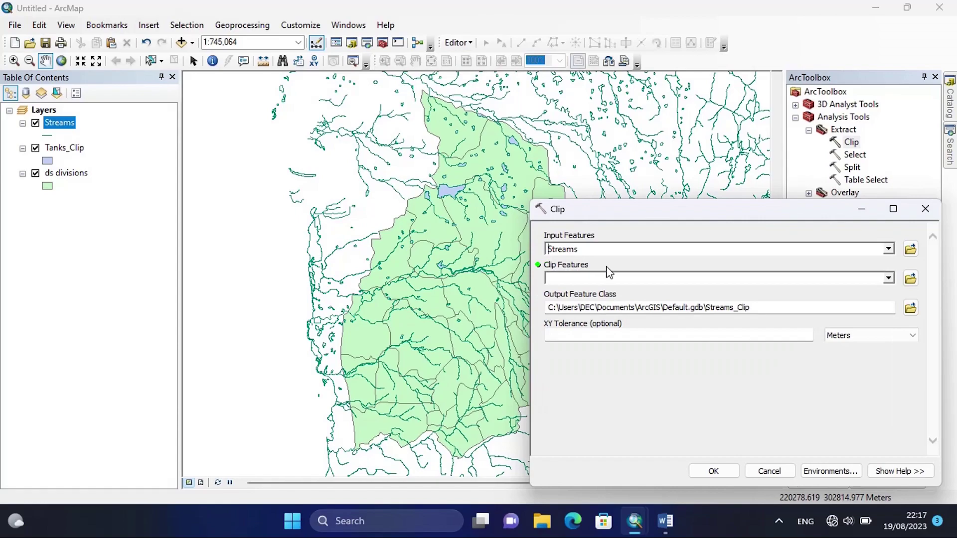
pyautogui.click(889, 279)
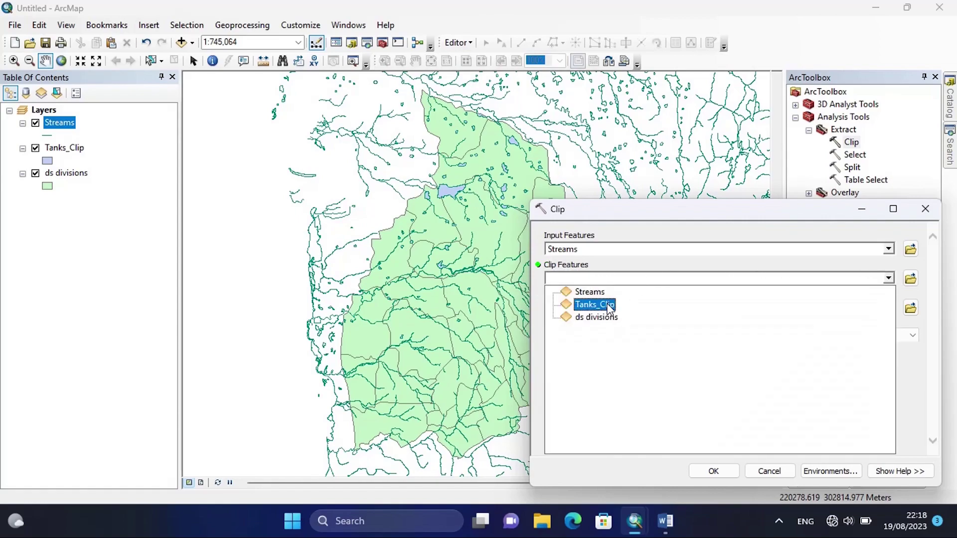
pyautogui.click(604, 317)
# Step: Save the clip output as Streams_Clip in the Output folder, reusing the suggested name, and run the Clip tool
pyautogui.moveTo(757, 308); pyautogui.dragTo(709, 305)
pyautogui.rightClick(715, 304)
pyautogui.click(746, 353)
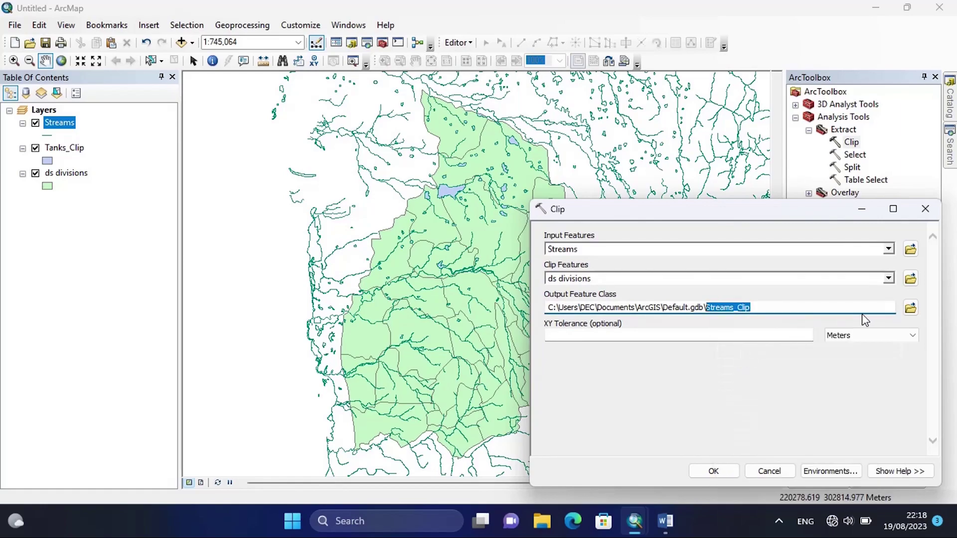
pyautogui.click(910, 308)
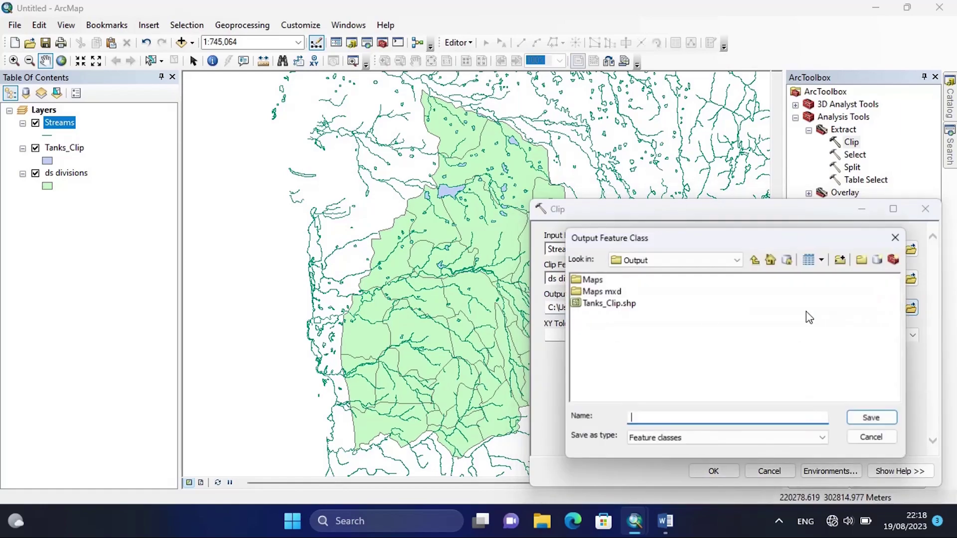
pyautogui.rightClick(662, 416)
pyautogui.click(689, 280)
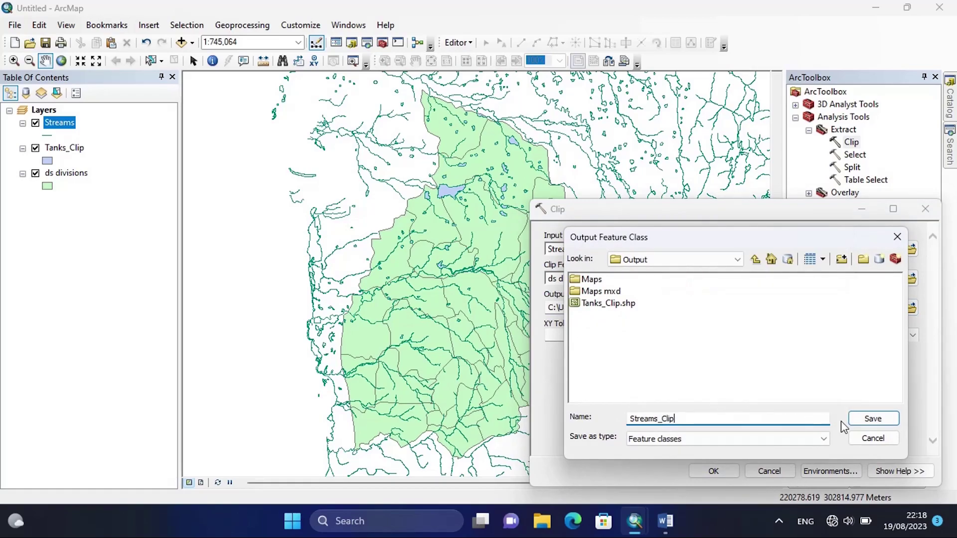
pyautogui.click(865, 420)
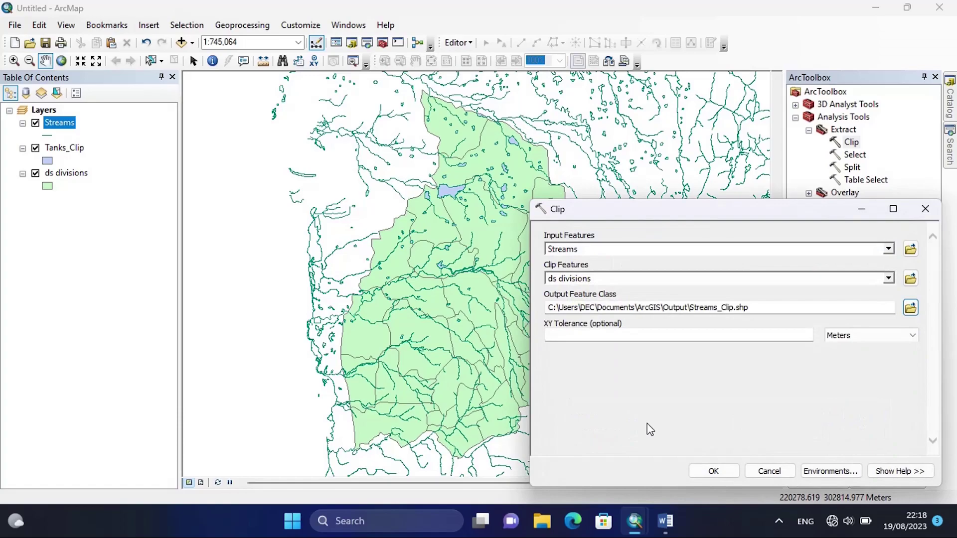
pyautogui.click(713, 471)
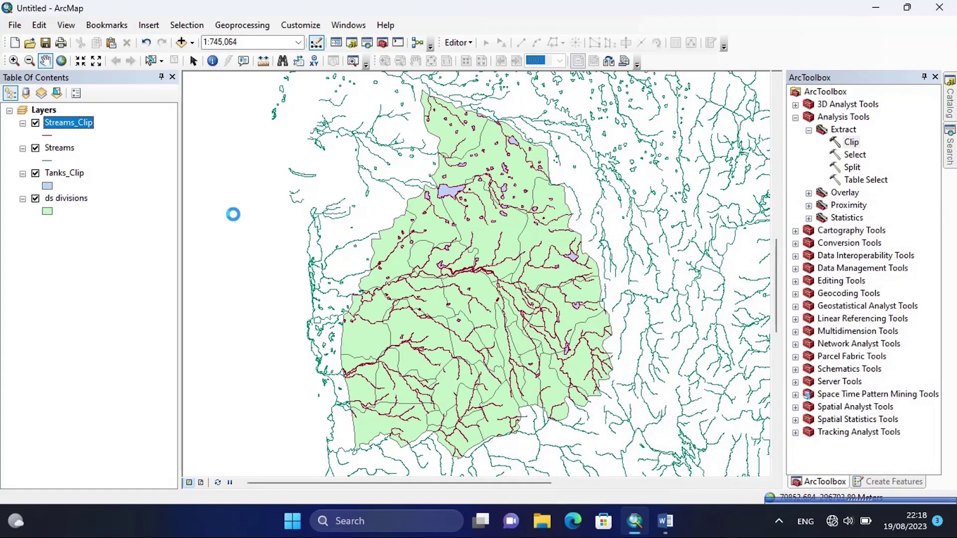
# Step: Turn off the original Streams layer and remove it from the map
pyautogui.click(36, 148)
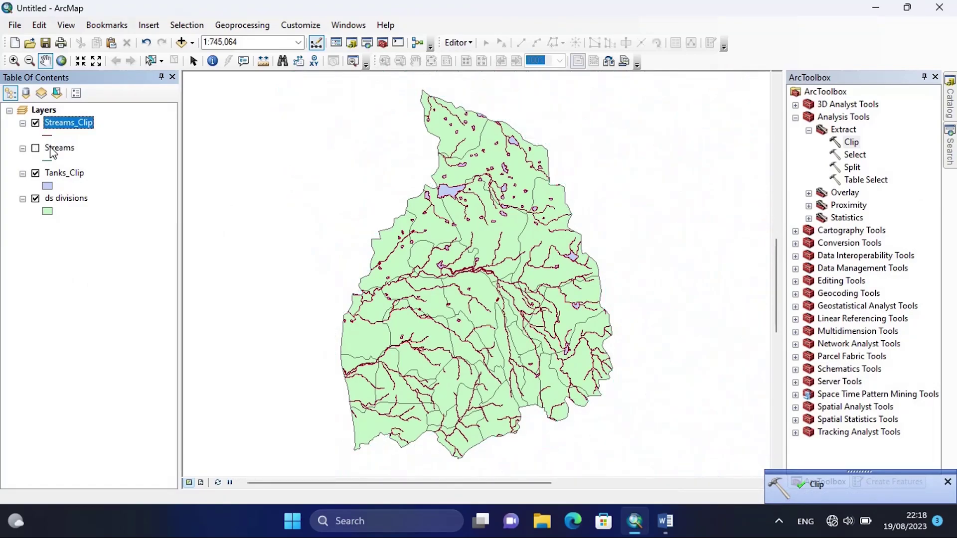
pyautogui.rightClick(52, 152)
pyautogui.click(68, 169)
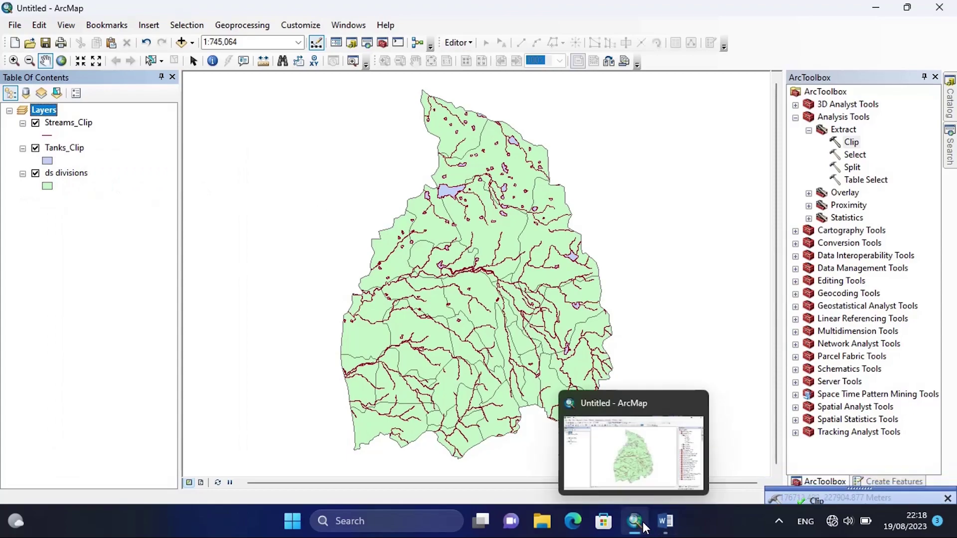
# Step: Switch to the Exercise 05 document in Word, highlight task c about the multiple ring buffer for tanks, and return to ArcMap
pyautogui.click(665, 524)
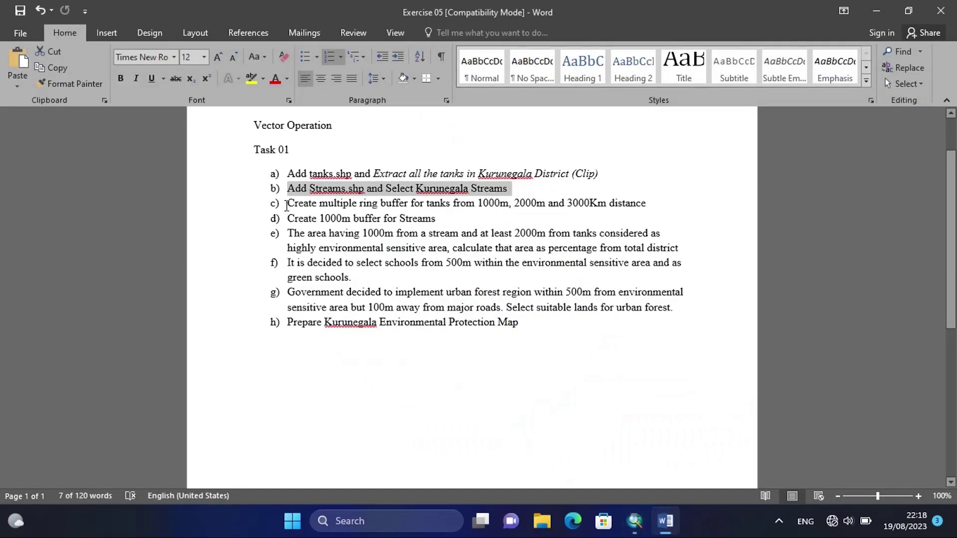
pyautogui.moveTo(288, 202); pyautogui.dragTo(634, 206)
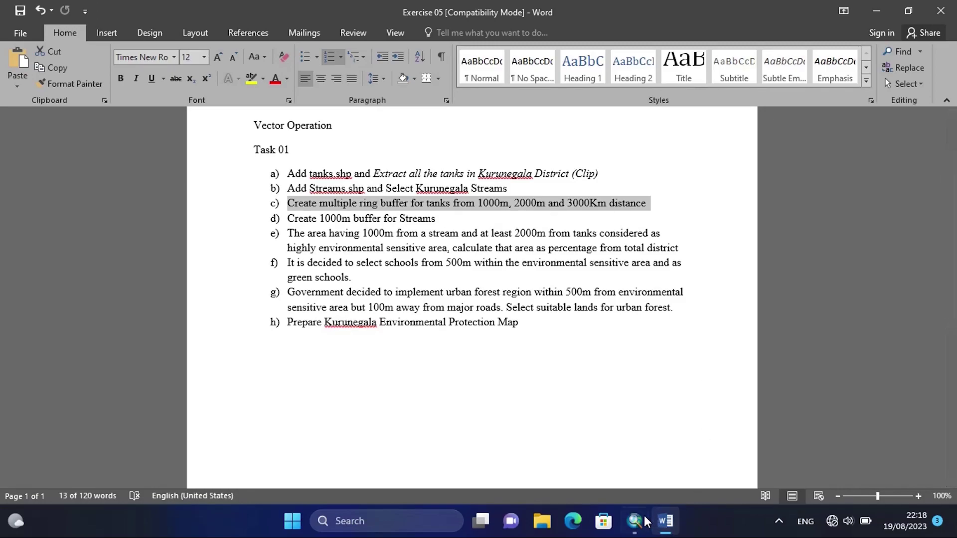
pyautogui.click(643, 521)
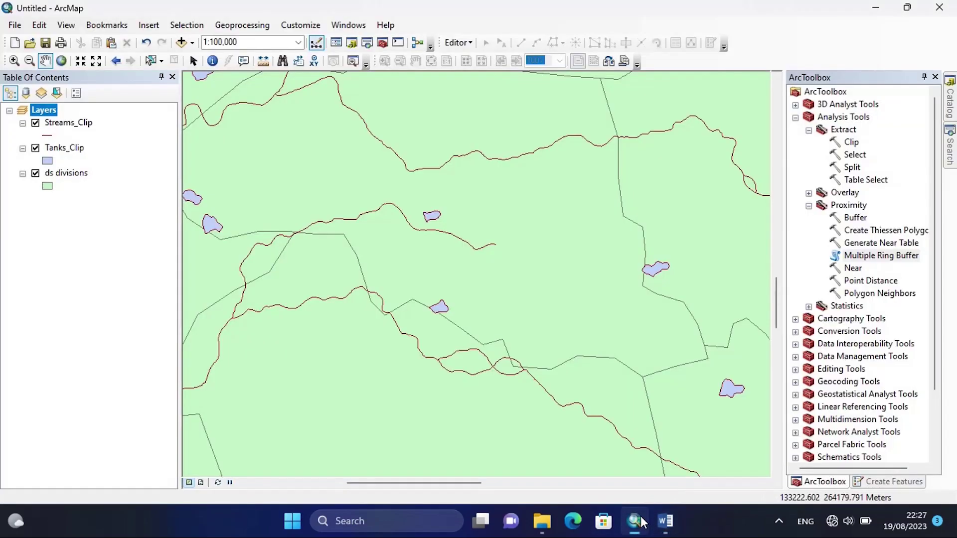
# Step: Start the Multiple Ring Buffer tool with Tanks_Clip as the input features
pyautogui.doubleClick(853, 257)
pyautogui.click(769, 136)
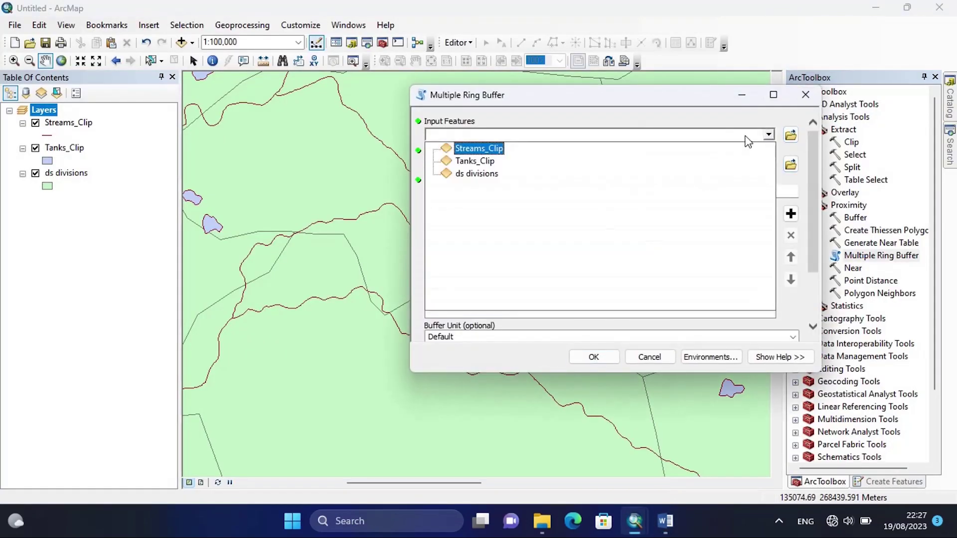
pyautogui.click(473, 161)
# Step: Set the ring buffer output to Tanks_MultipleRingBuffe in the Output folder, adapting the suggested name
pyautogui.moveTo(687, 162); pyautogui.dragTo(596, 162)
pyautogui.rightClick(598, 164)
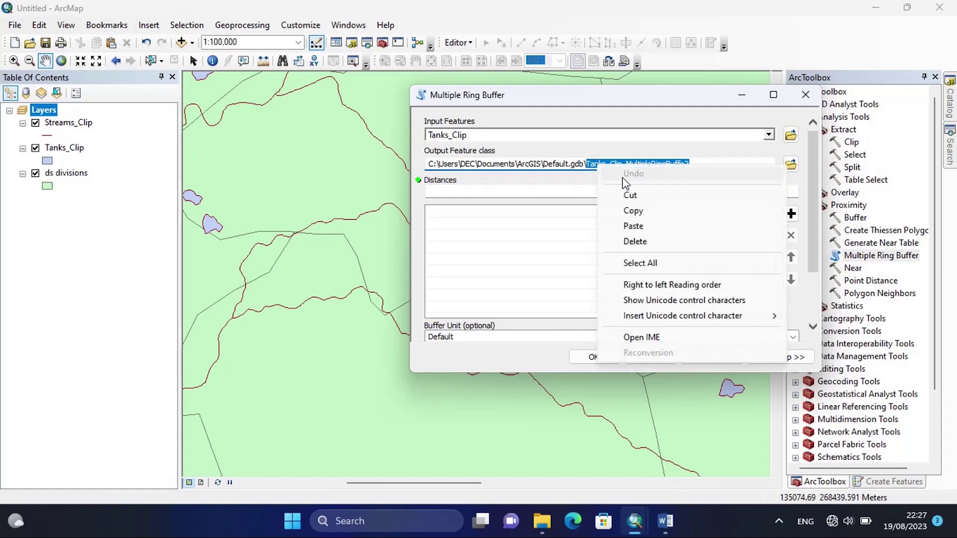
pyautogui.click(630, 212)
pyautogui.click(789, 164)
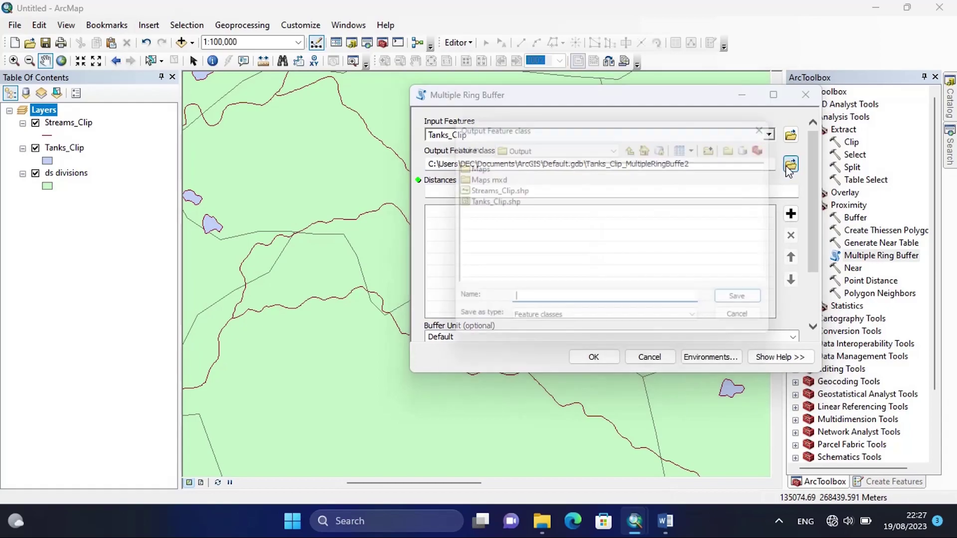
pyautogui.rightClick(557, 302)
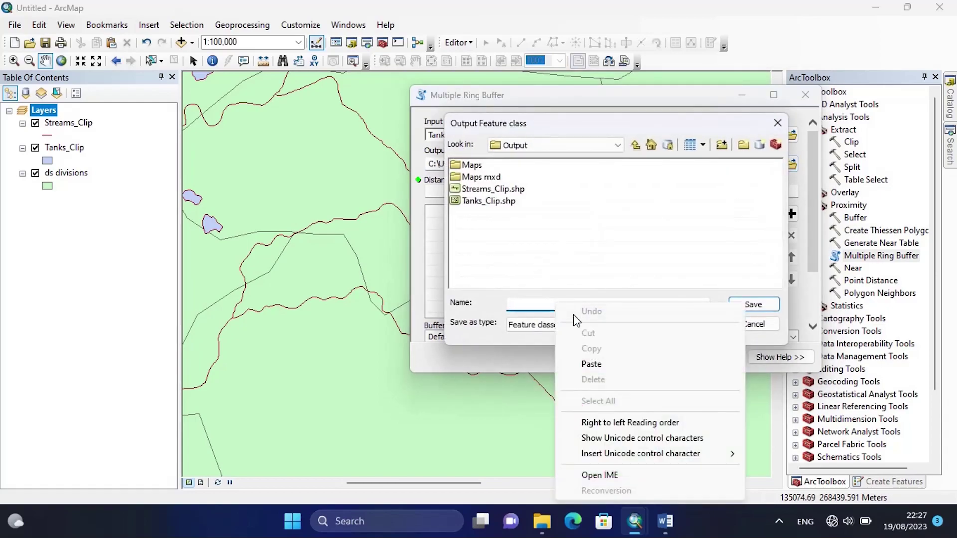
pyautogui.click(589, 363)
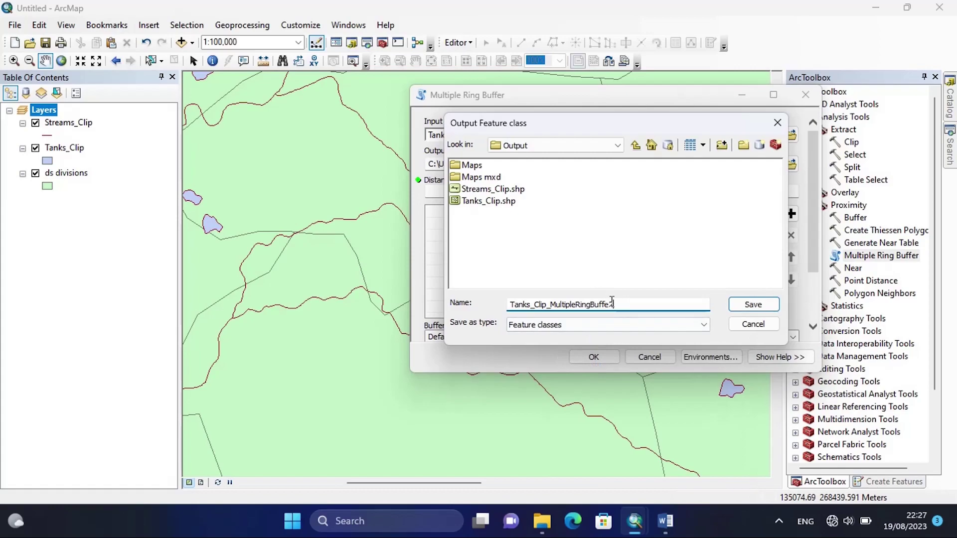
pyautogui.click(550, 304)
pyautogui.press('BackSpace')
pyautogui.press('BackSpace')
pyautogui.press('BackSpace')
pyautogui.press('BackSpace')
pyautogui.press('BackSpace')
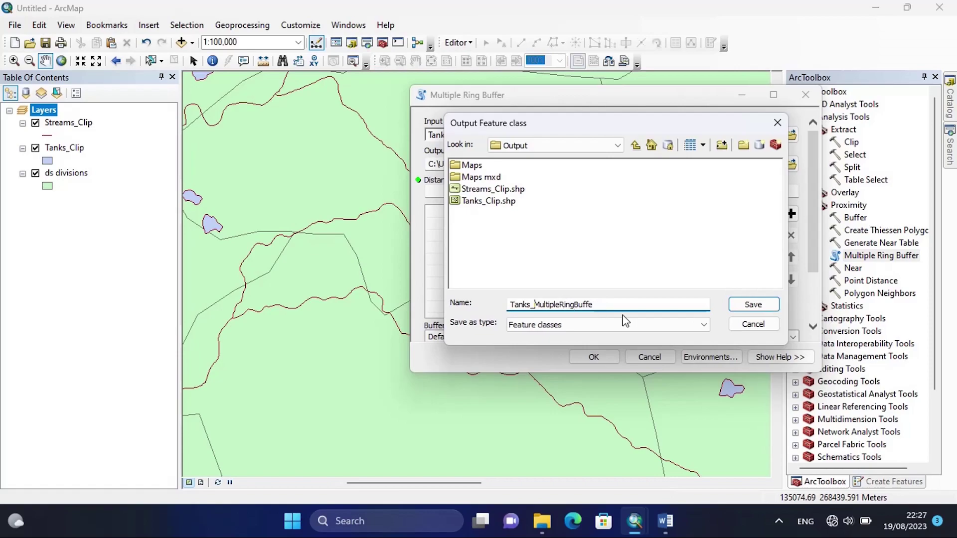
pyautogui.click(760, 306)
# Step: Add the buffer distances 1000, 2000 and 3000 to the distance list
pyautogui.click(525, 191)
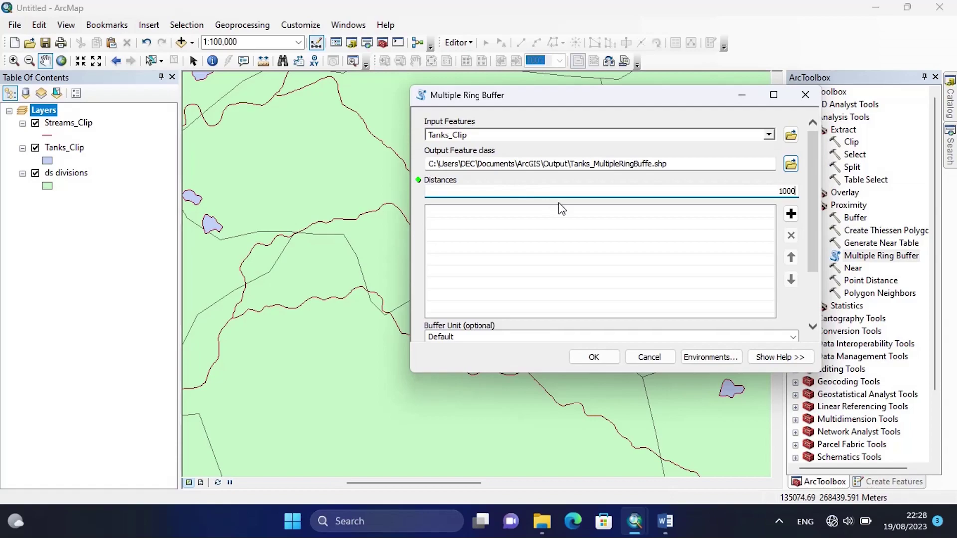
pyautogui.click(790, 214)
pyautogui.click(674, 190)
pyautogui.click(790, 214)
pyautogui.click(784, 191)
pyautogui.click(790, 214)
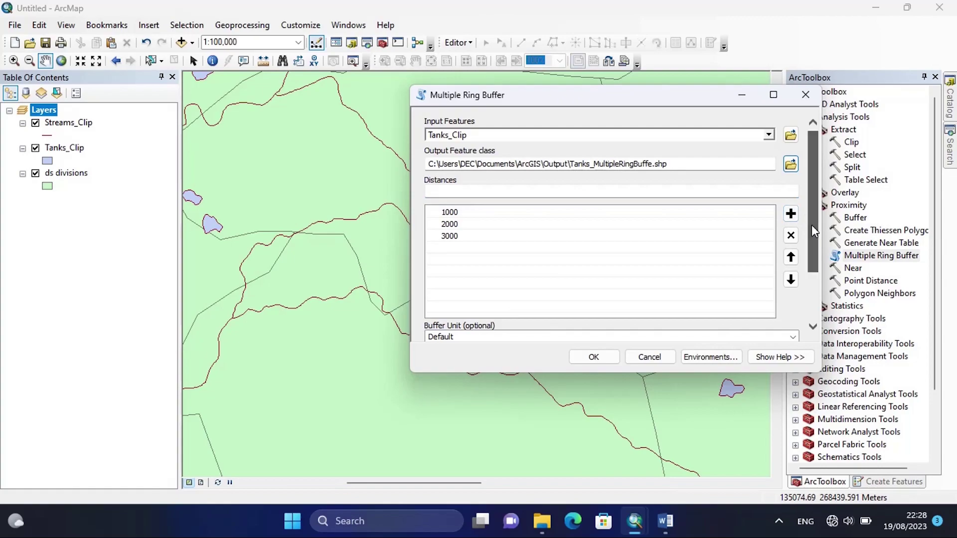
# Step: Set the buffer unit to Meters and run the Multiple Ring Buffer tool on the tanks
pyautogui.scroll(-3, 815, 231)
pyautogui.click(794, 262)
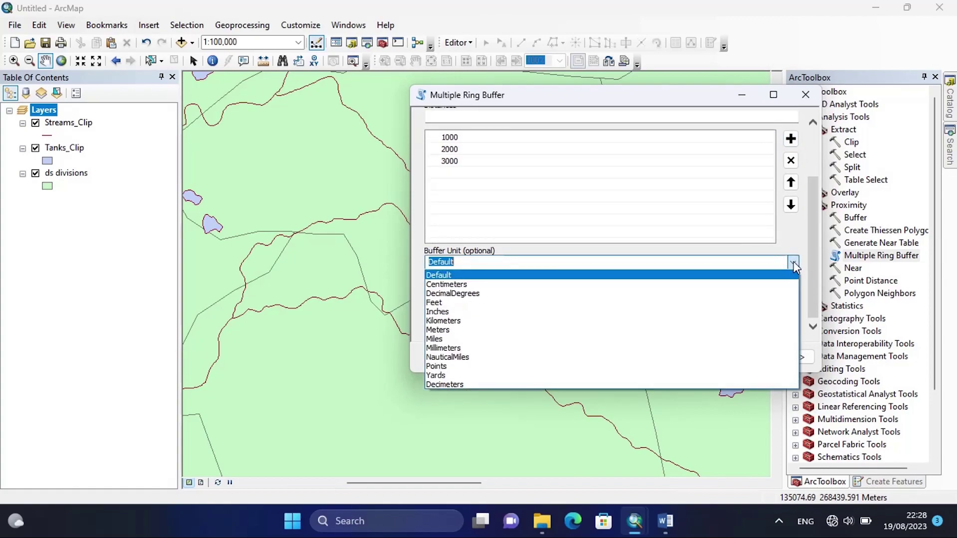
pyautogui.click(438, 330)
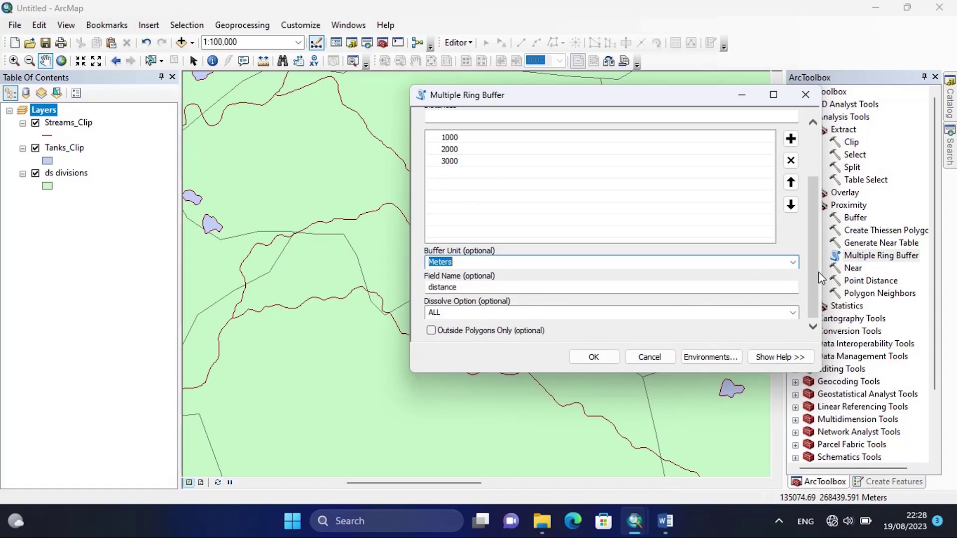
pyautogui.moveTo(815, 277)
pyautogui.mouseDown()
pyautogui.moveTo(803, 221)
pyautogui.moveTo(803, 266)
pyautogui.mouseUp()
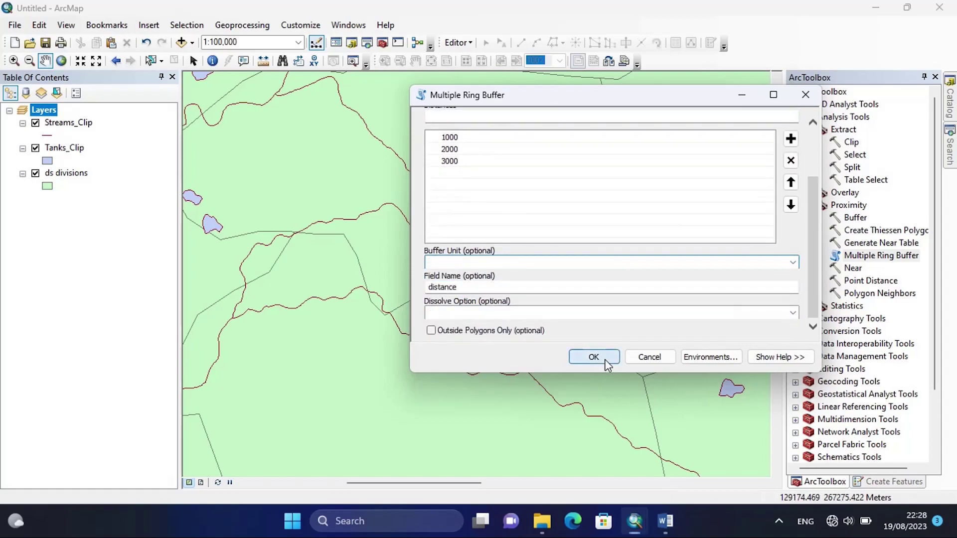
pyautogui.click(594, 357)
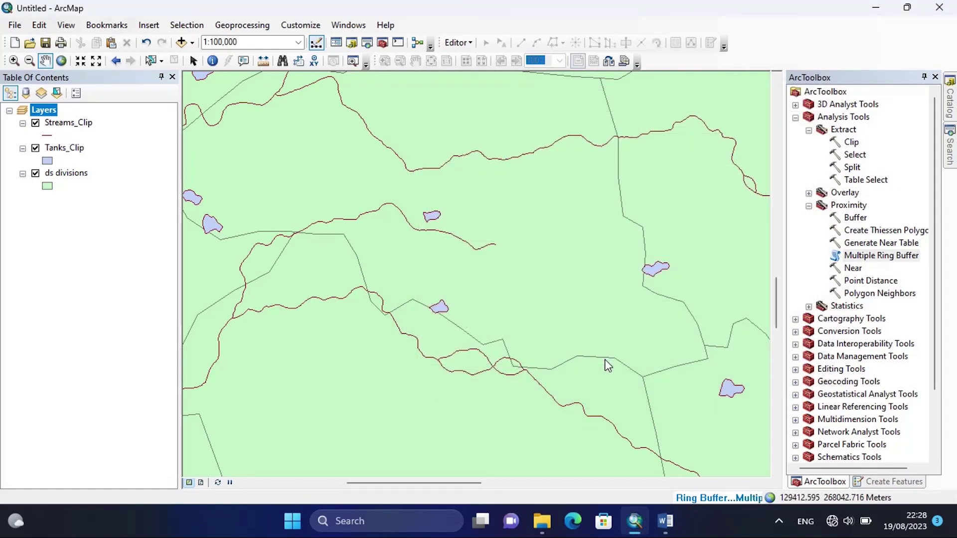
pyautogui.scroll(-2, 606, 362)
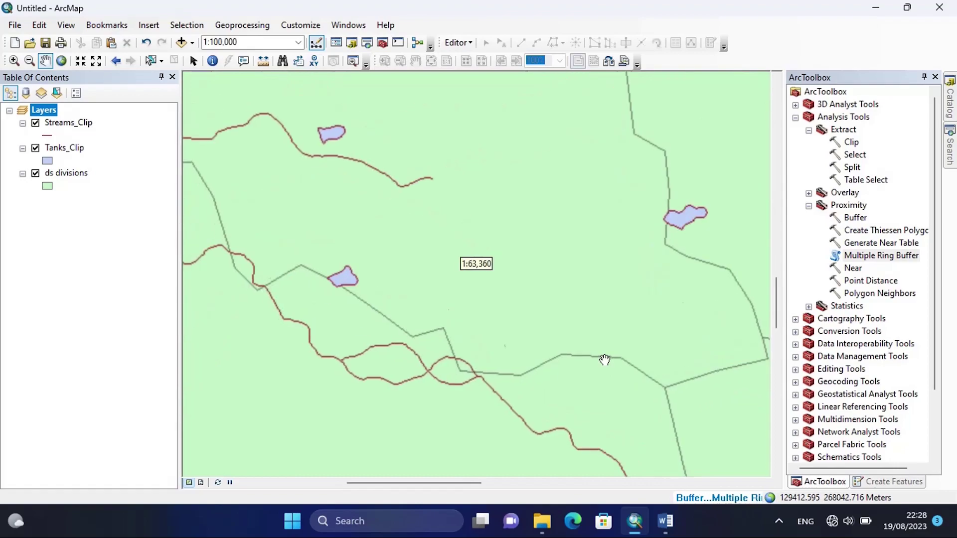
pyautogui.scroll(3, 605, 360)
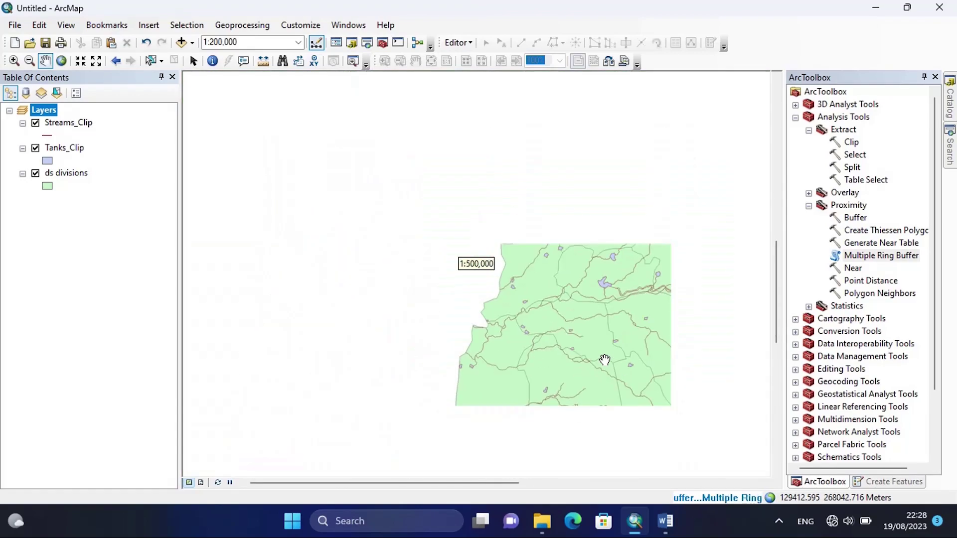
pyautogui.moveTo(605, 360); pyautogui.dragTo(437, 335)
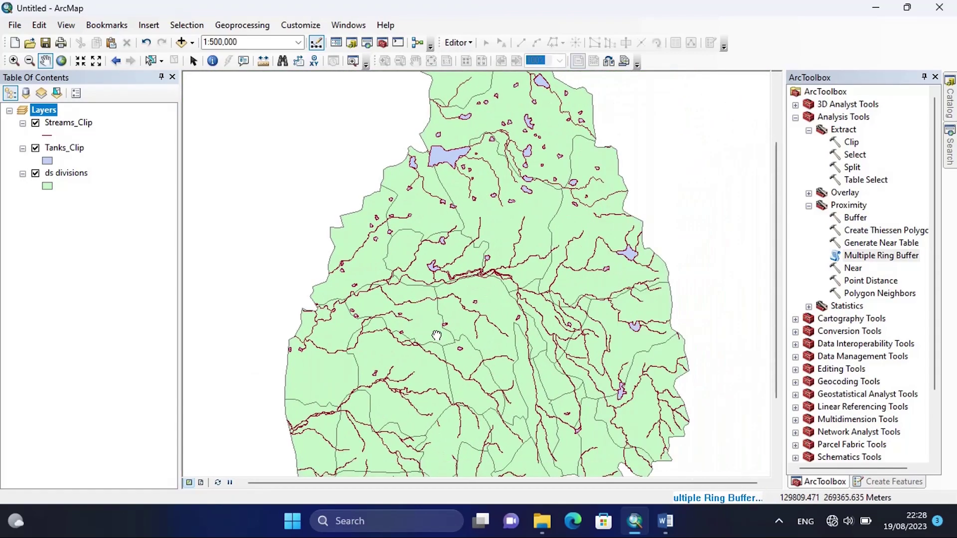
pyautogui.scroll(2, 436, 336)
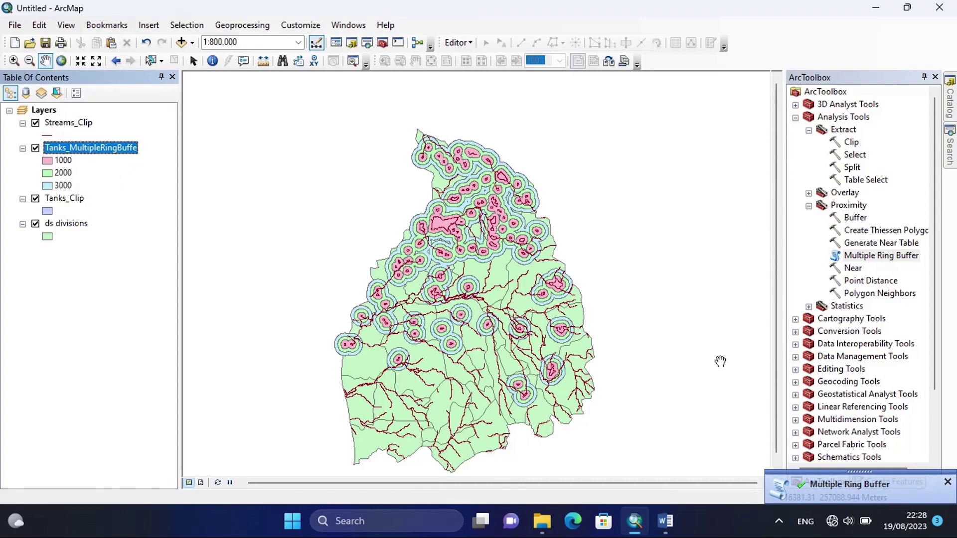
# Step: Switch to the Exercise 05 document in Word, highlight task d about the 1000m streams buffer, and return to ArcMap
pyautogui.moveTo(665, 527)
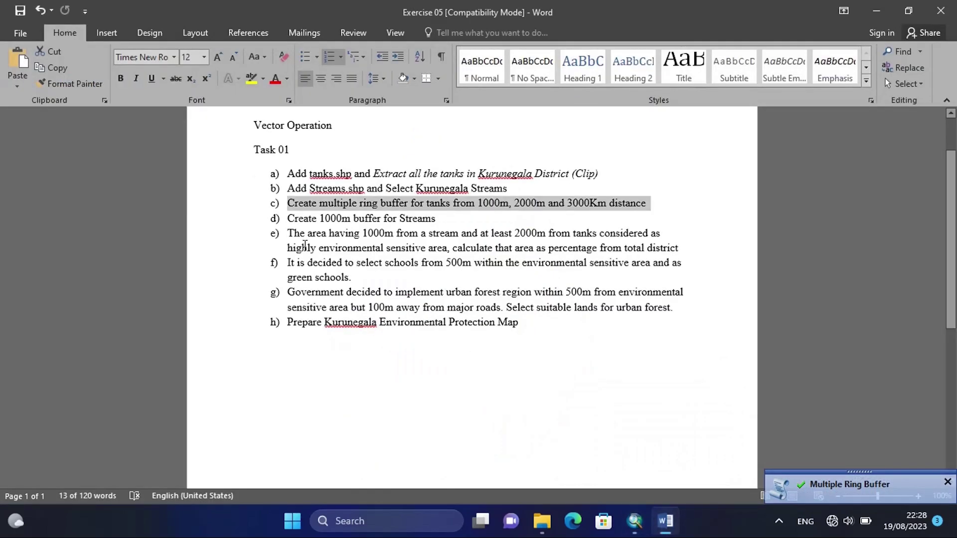
pyautogui.moveTo(289, 218); pyautogui.dragTo(435, 218)
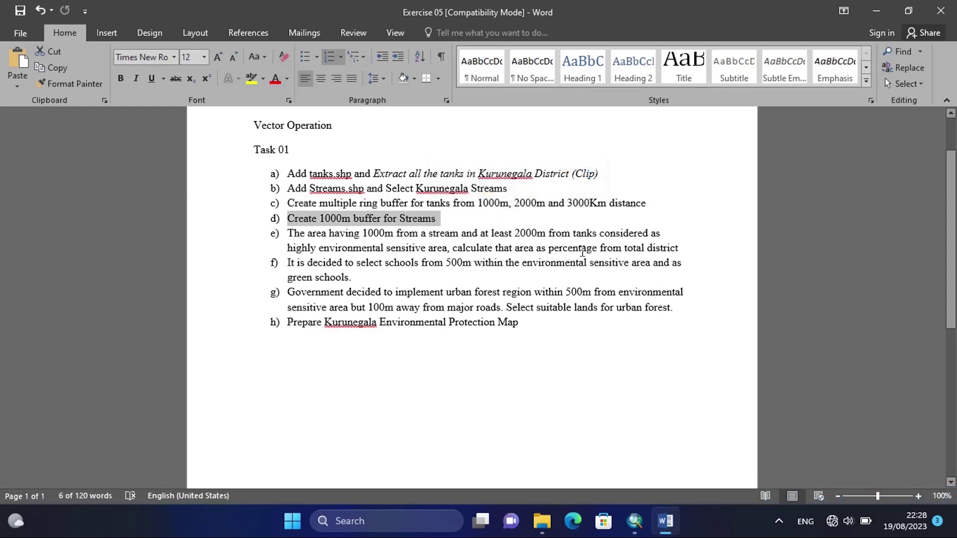
pyautogui.moveTo(640, 525)
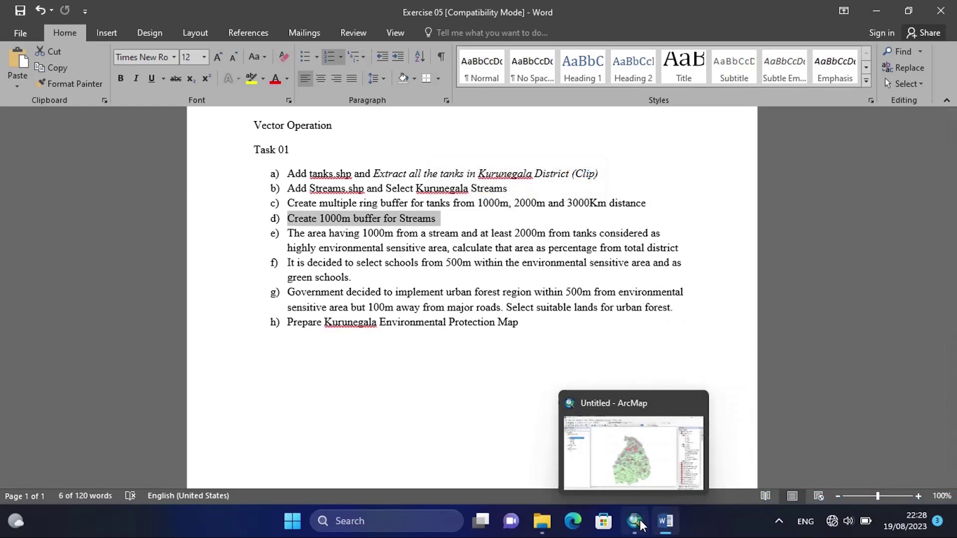
pyautogui.click(631, 474)
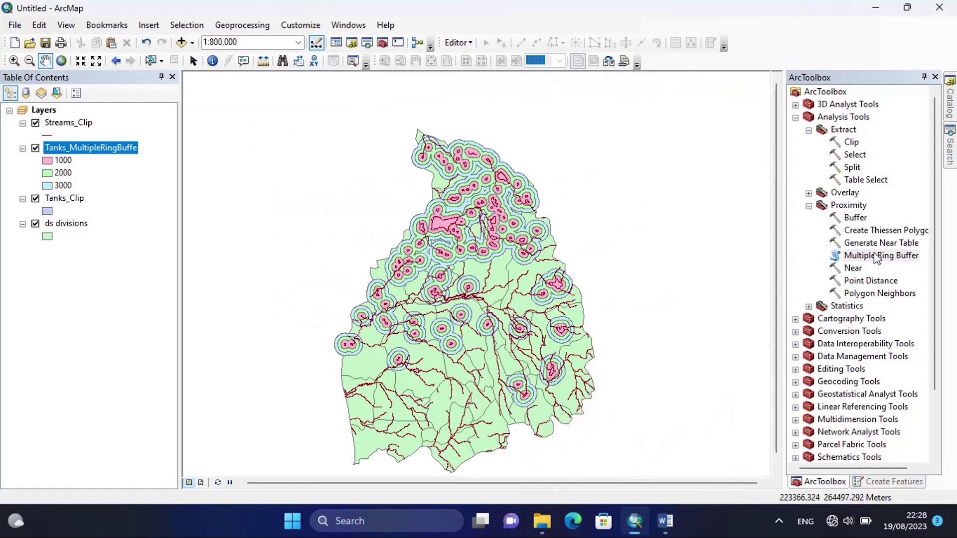
# Step: Start the Buffer tool with Streams_Clip as the input features
pyautogui.doubleClick(855, 217)
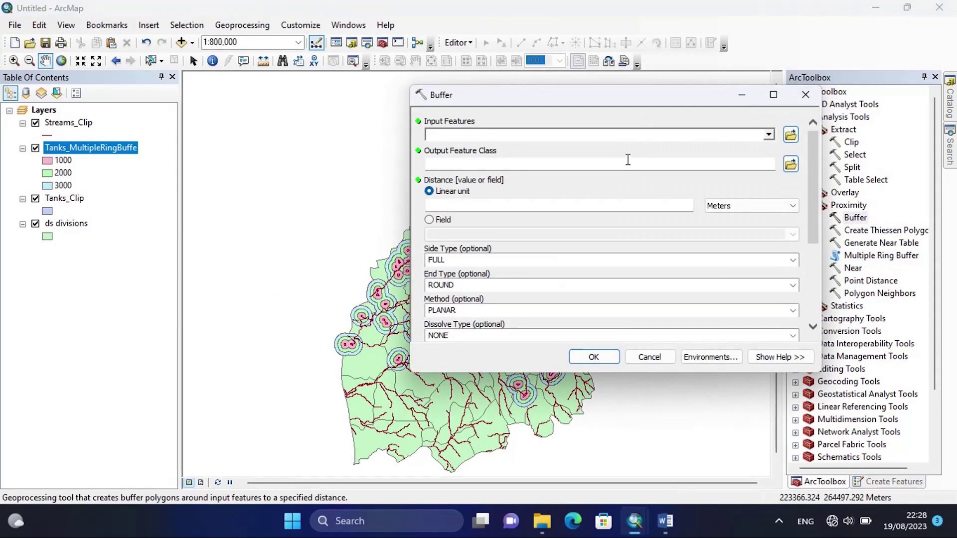
pyautogui.click(768, 135)
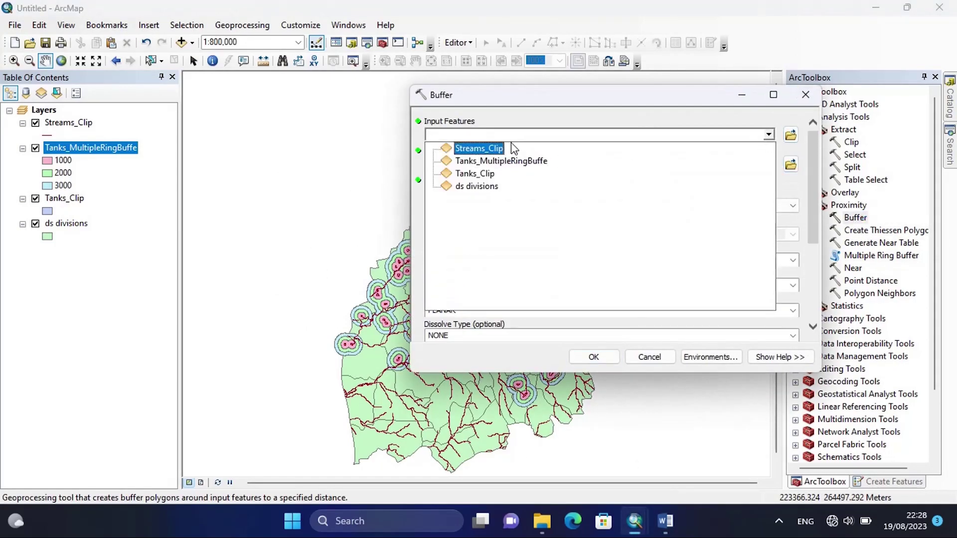
pyautogui.click(497, 151)
# Step: Set the stream buffer's output to Streams_Buffer.shp in the Output folder, adapting the name copied from the default output path
pyautogui.moveTo(669, 165); pyautogui.dragTo(601, 159)
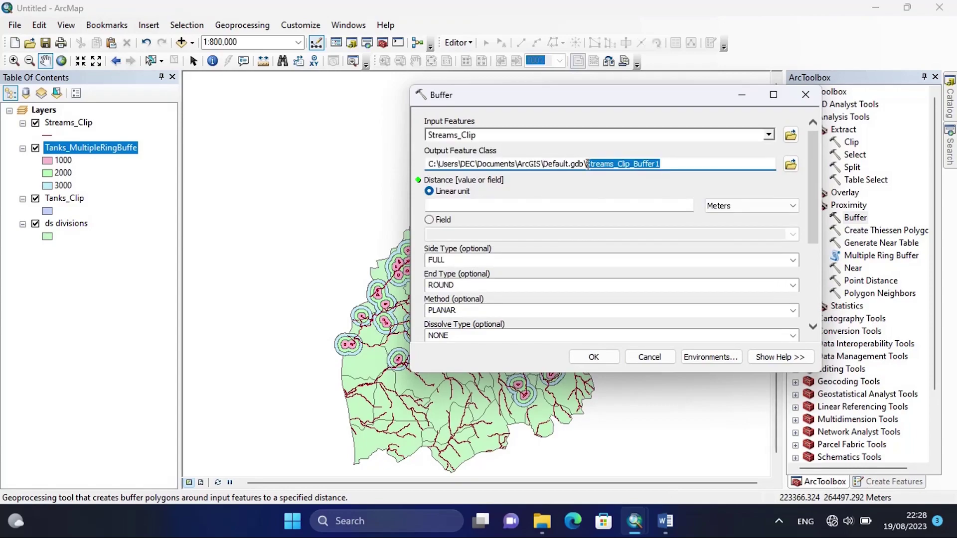
pyautogui.rightClick(590, 165)
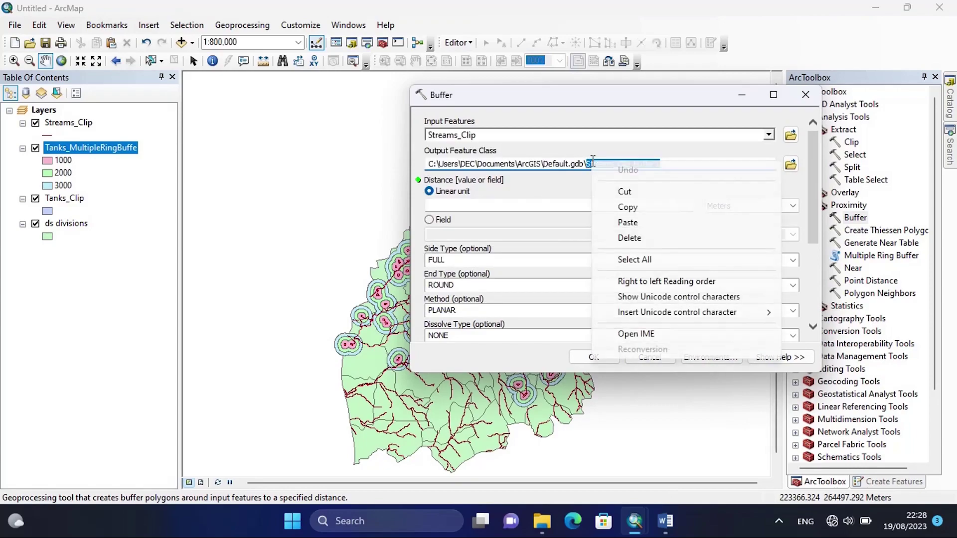
pyautogui.click(629, 208)
pyautogui.click(790, 165)
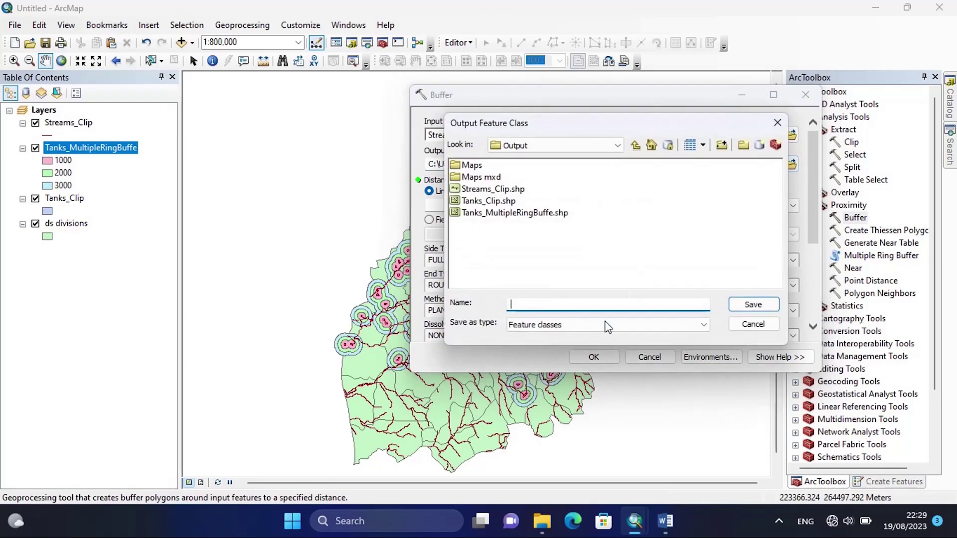
pyautogui.rightClick(590, 304)
pyautogui.click(621, 363)
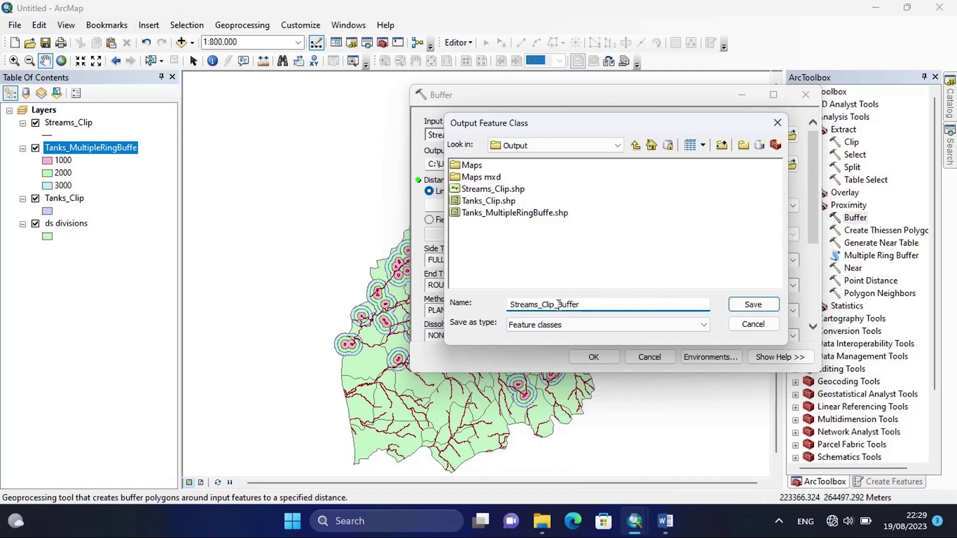
pyautogui.press('BackSpace')
pyautogui.press('BackSpace')
pyautogui.press('BackSpace')
pyautogui.press('BackSpace')
pyautogui.press('BackSpace')
pyautogui.click(750, 306)
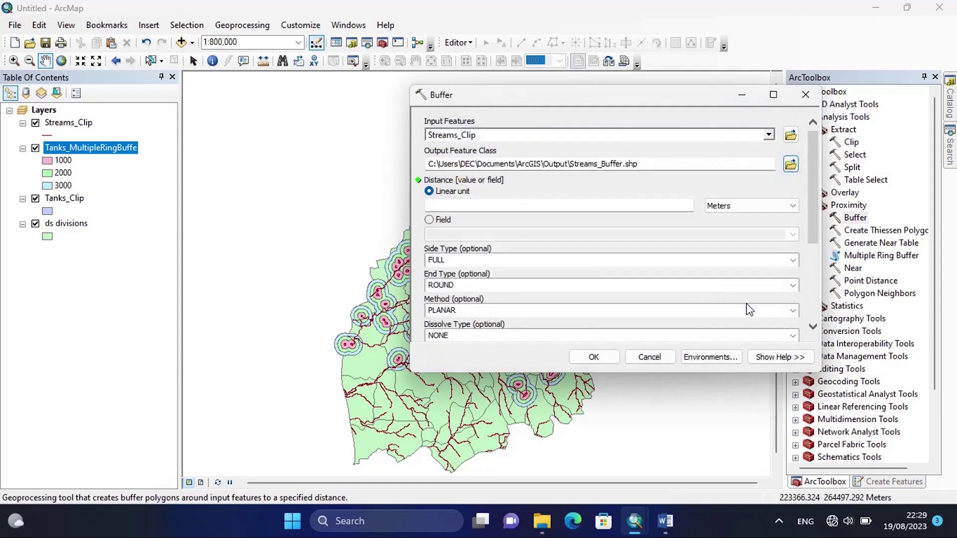
# Step: Set the linear buffer distance to 1000 meters and the dissolve type to ALL, and run the Buffer tool
pyautogui.click(548, 209)
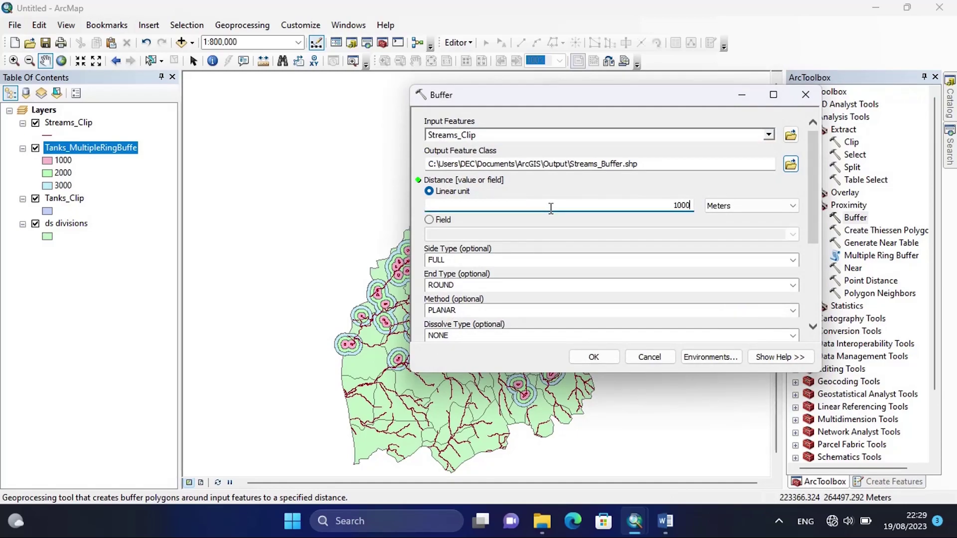
pyautogui.moveTo(816, 225); pyautogui.dragTo(813, 270)
pyautogui.click(792, 239)
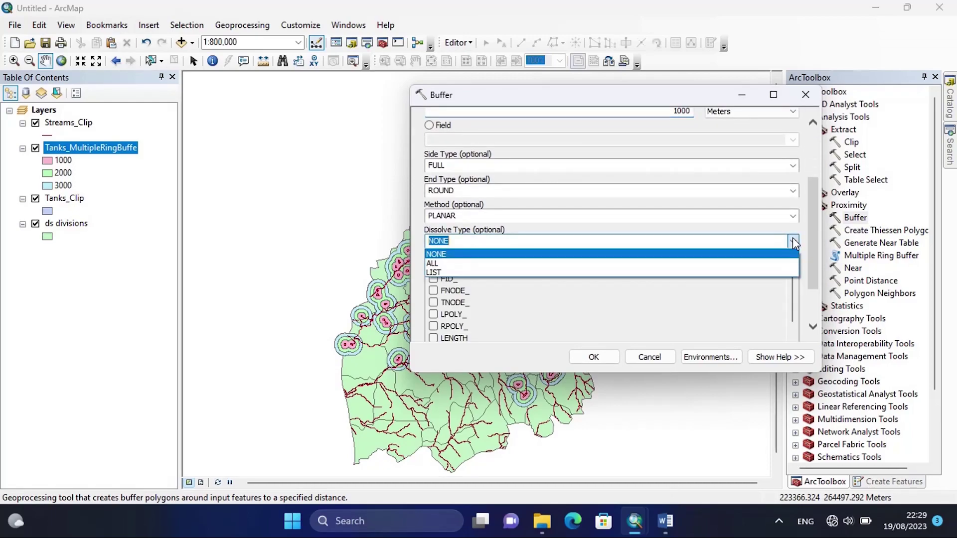
pyautogui.click(740, 264)
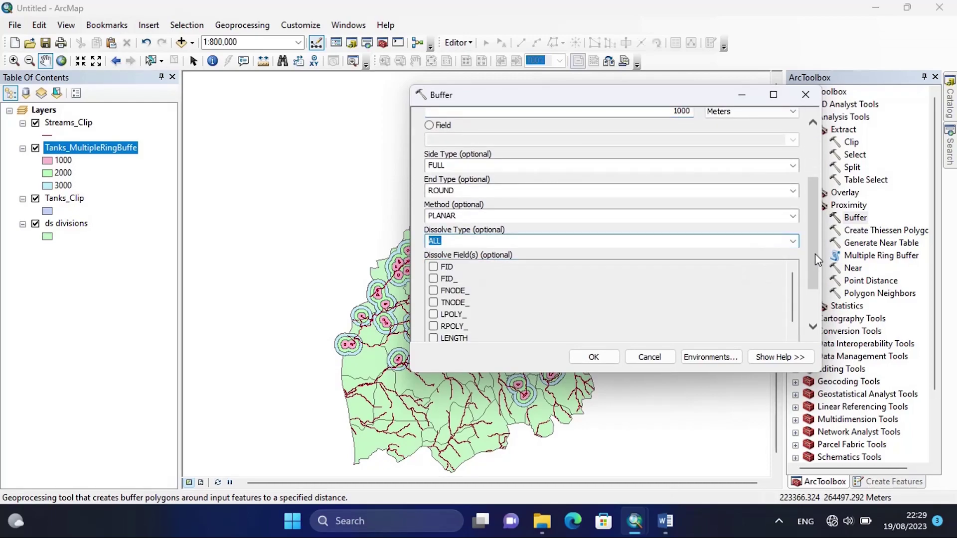
pyautogui.moveTo(813, 256); pyautogui.dragTo(815, 205)
pyautogui.click(598, 360)
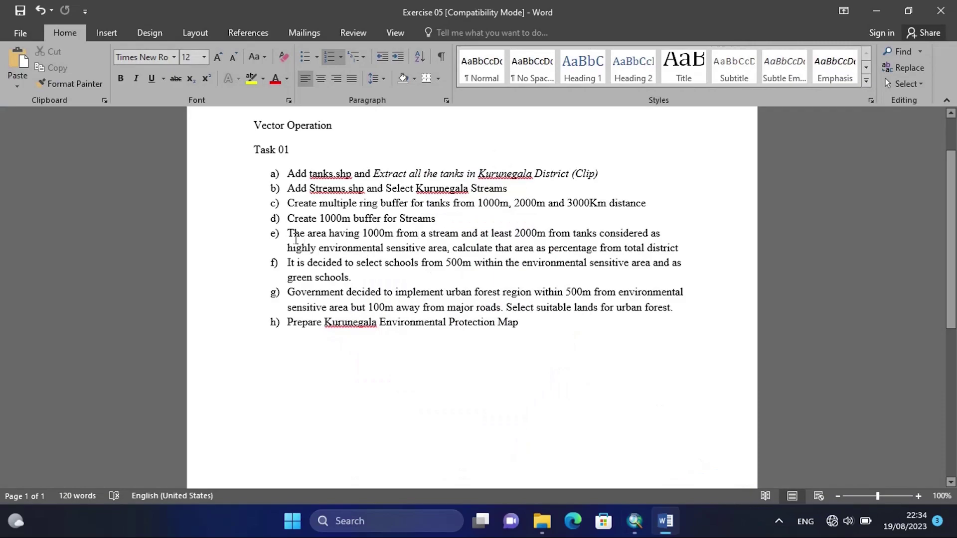
# Step: Highlight task e about the highly environmental sensitive area in the Exercise 05 Word document and return to ArcMap
pyautogui.moveTo(285, 234); pyautogui.dragTo(685, 246)
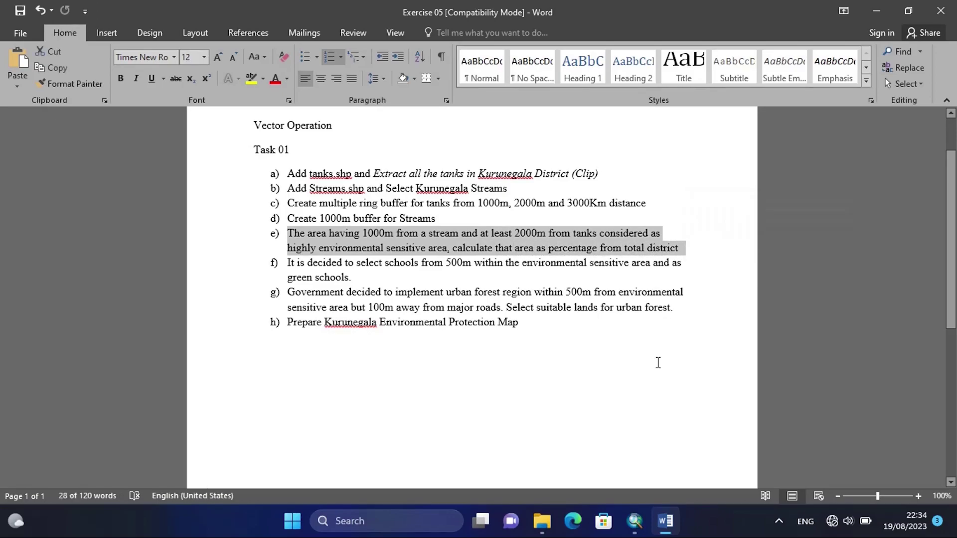
pyautogui.click(634, 521)
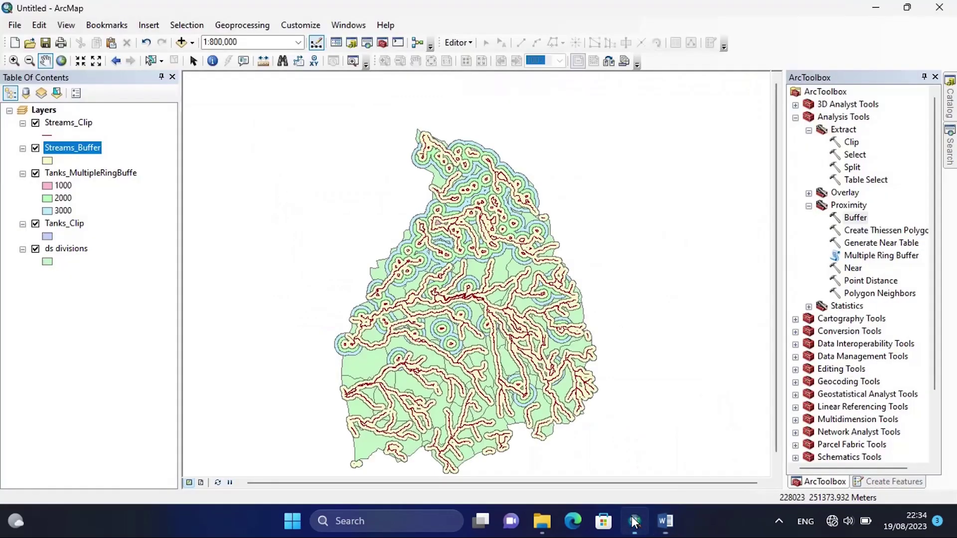
# Step: Start the Intersect overlay tool and add Streams_Buffer and Tanks_MultipleRingBuffe as its input features
pyautogui.click(809, 194)
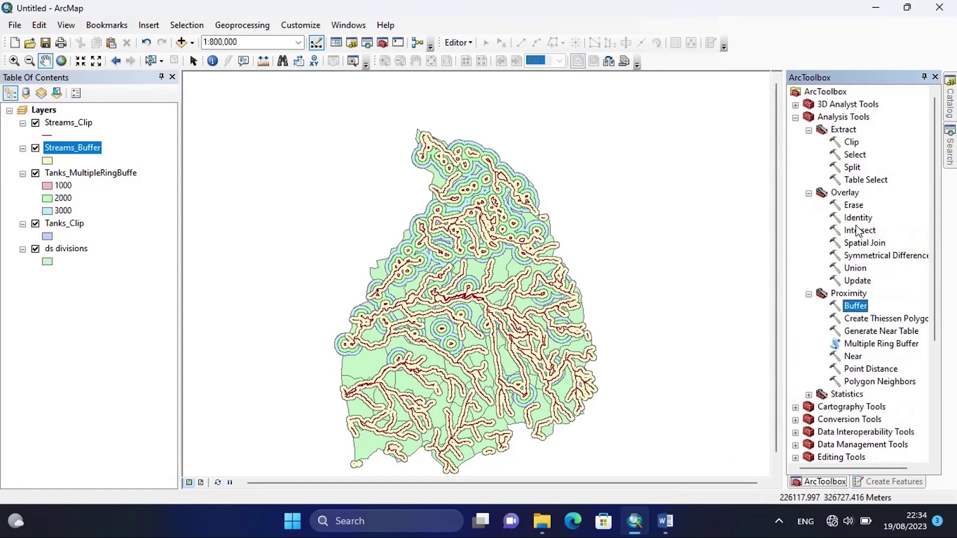
pyautogui.click(857, 233)
pyautogui.doubleClick(856, 231)
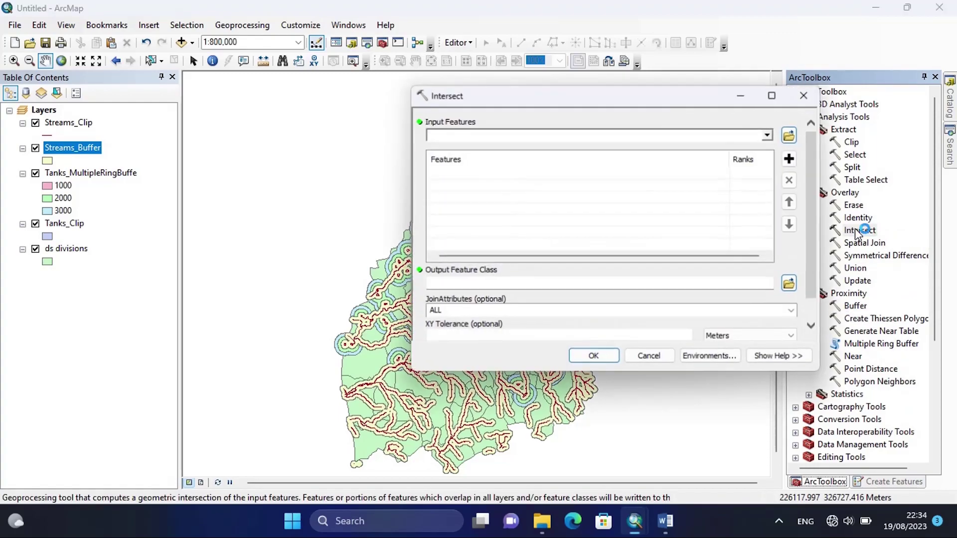
pyautogui.click(768, 136)
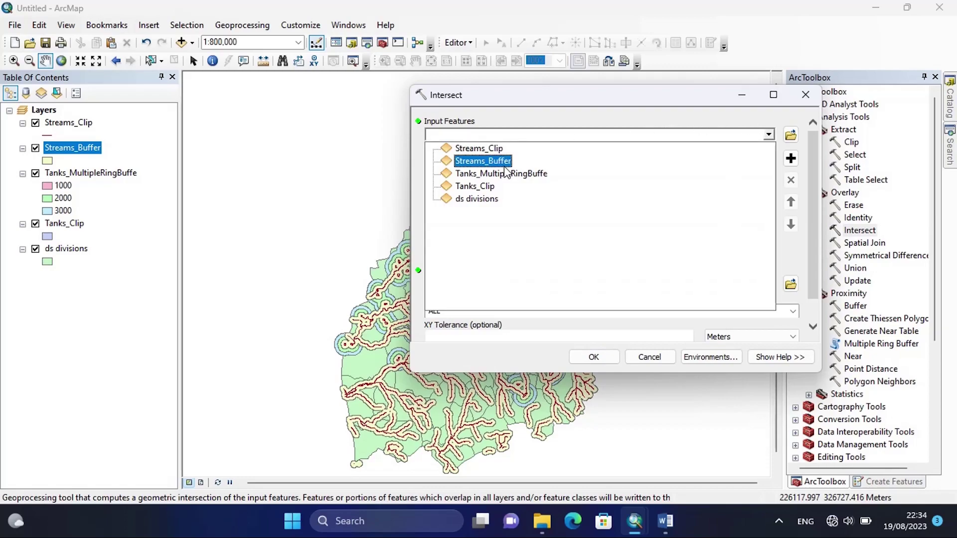
pyautogui.click(476, 161)
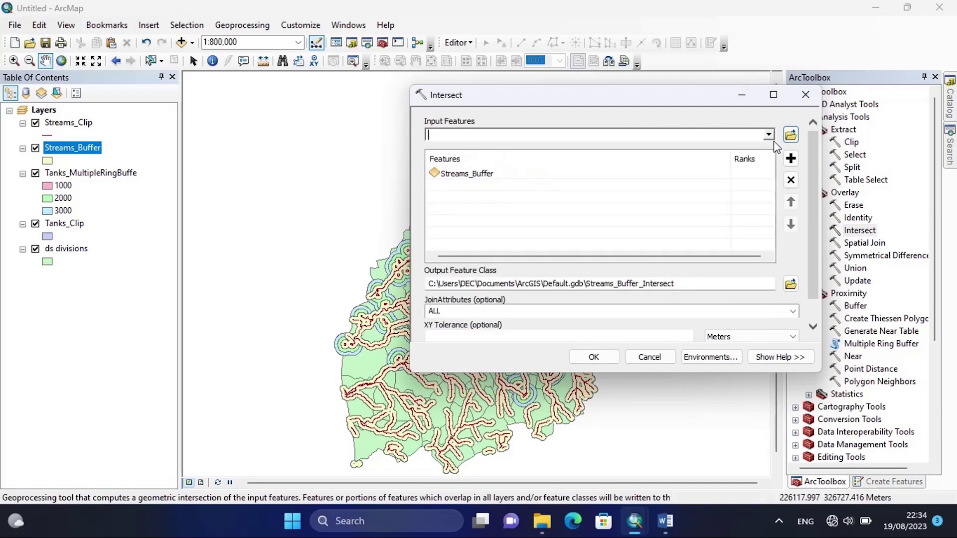
pyautogui.click(768, 134)
pyautogui.click(496, 175)
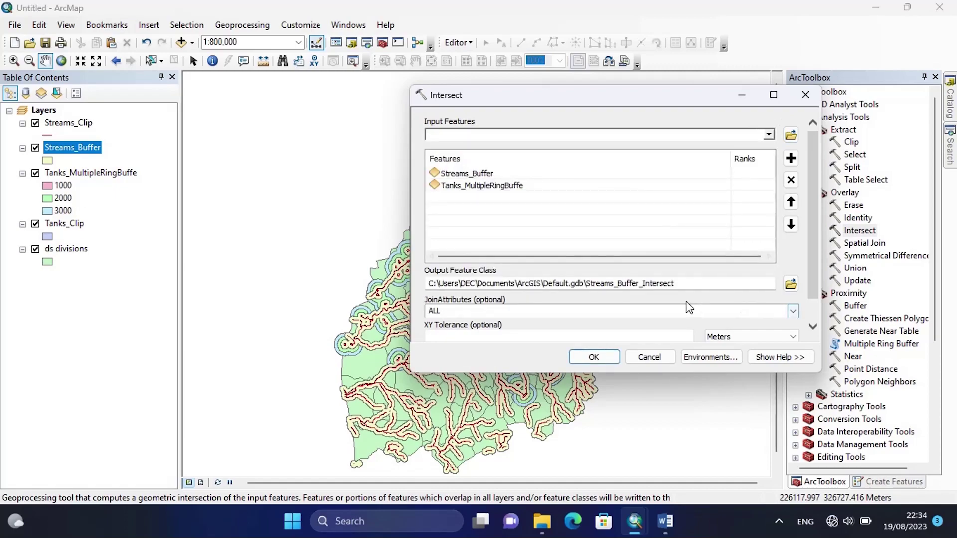
# Step: Start choosing the Intersect output file, copy "environmental sensitive area" from task e in the Word document, and return to ArcMap
pyautogui.click(791, 284)
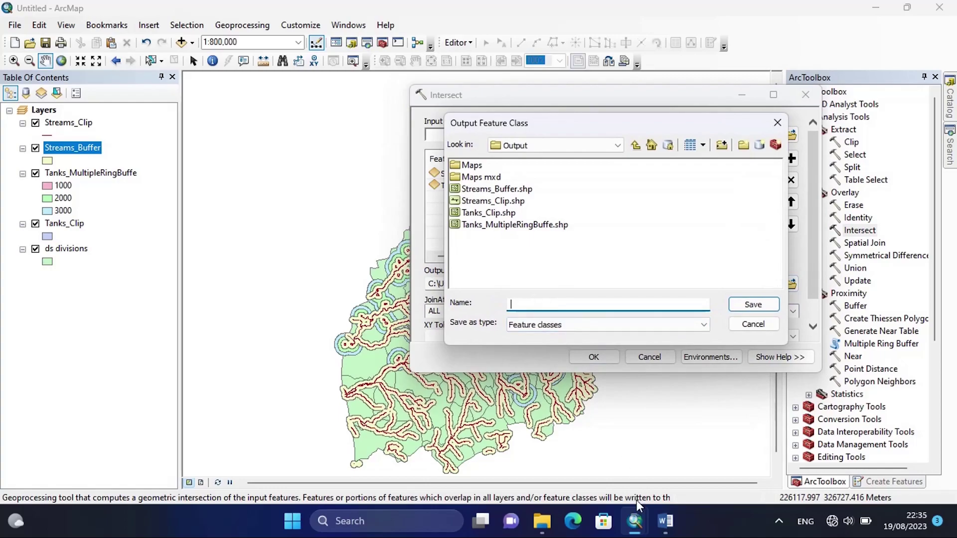
pyautogui.click(665, 520)
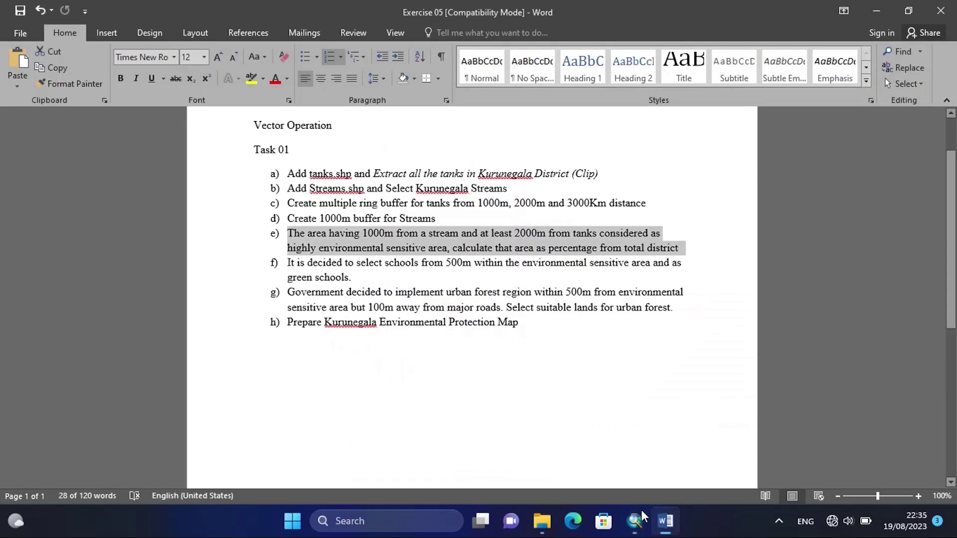
pyautogui.click(288, 247)
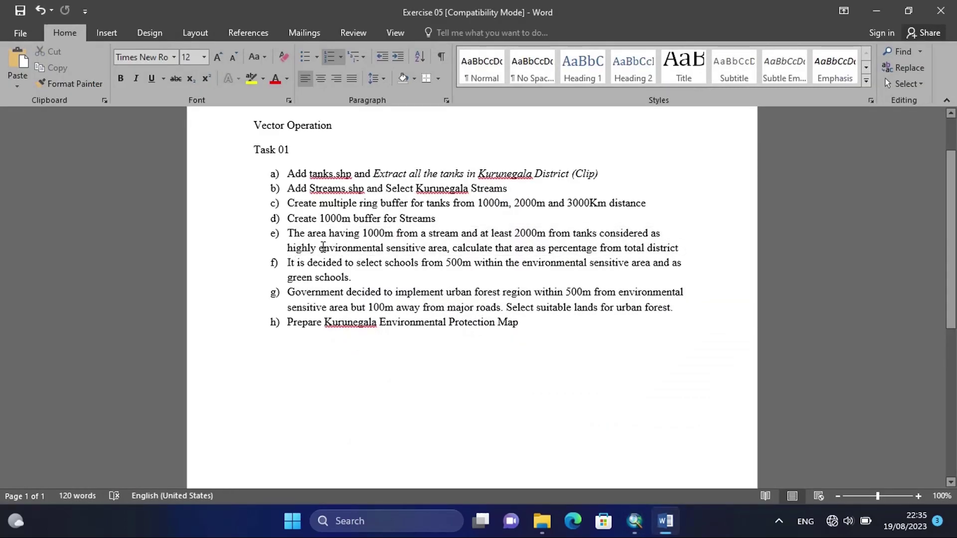
pyautogui.moveTo(319, 247); pyautogui.dragTo(446, 249)
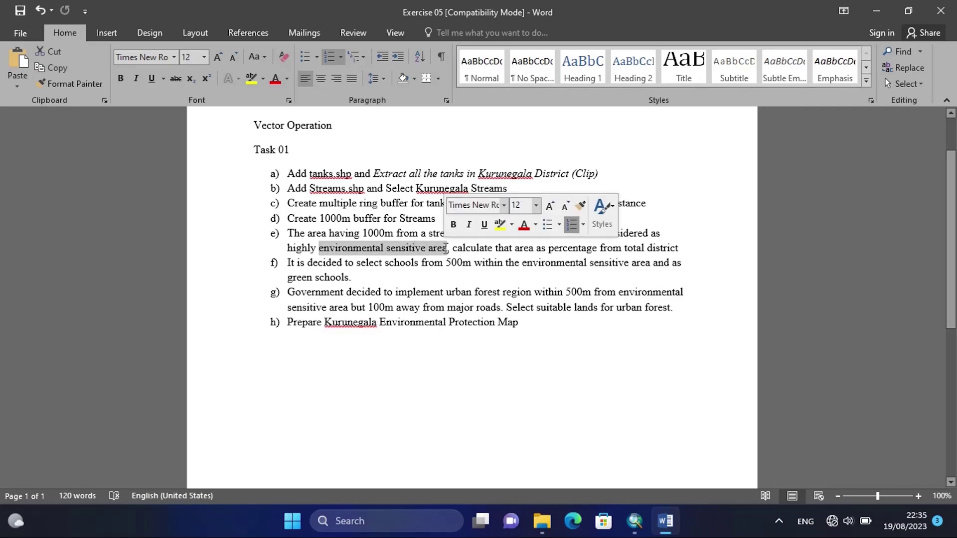
pyautogui.rightClick(447, 249)
pyautogui.click(474, 265)
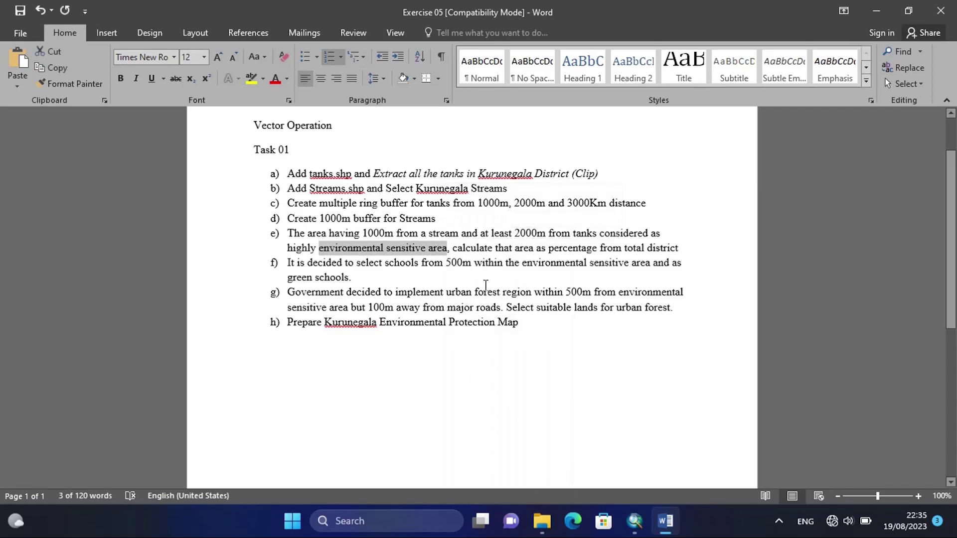
pyautogui.moveTo(636, 523)
pyautogui.click(703, 443)
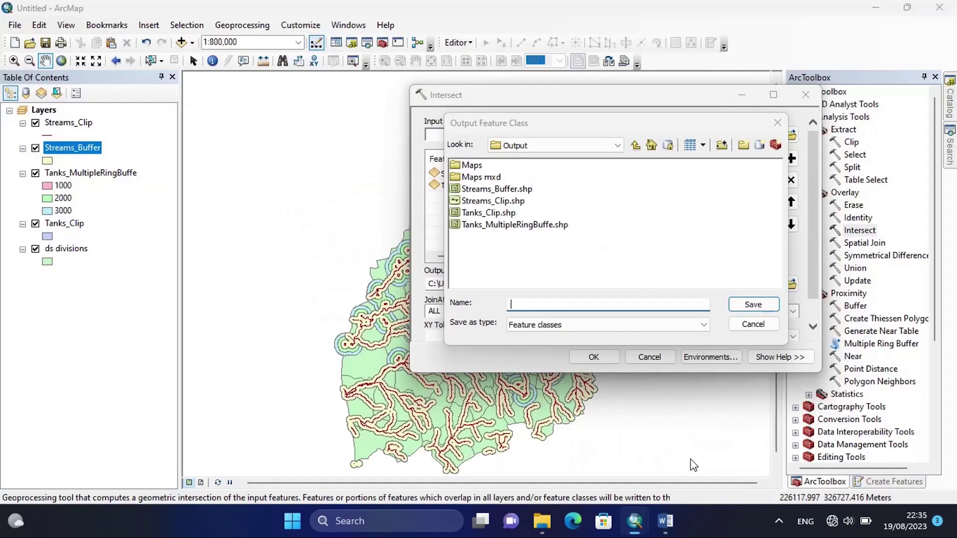
# Step: Save the Intersect output as "environmental sensitive area" in the Output folder and run the tool
pyautogui.rightClick(513, 304)
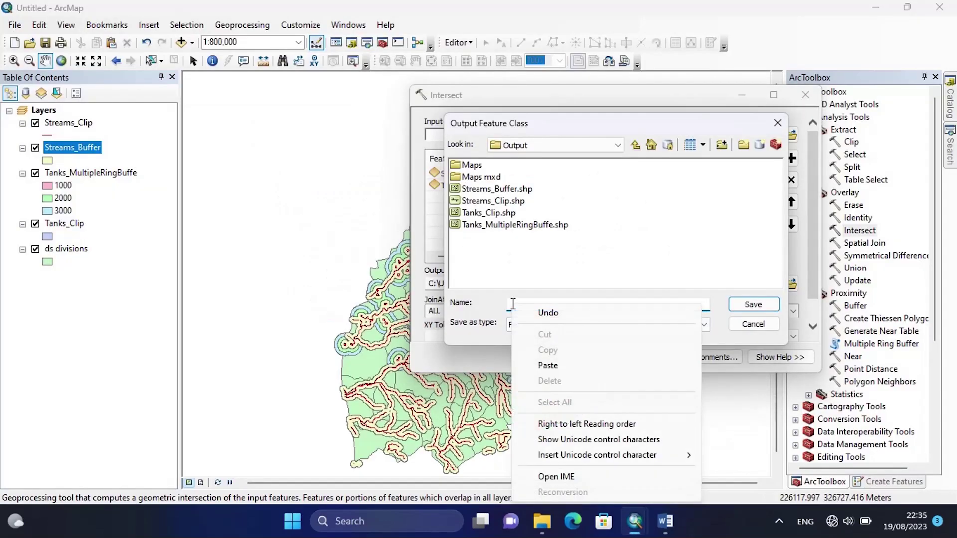
pyautogui.click(547, 363)
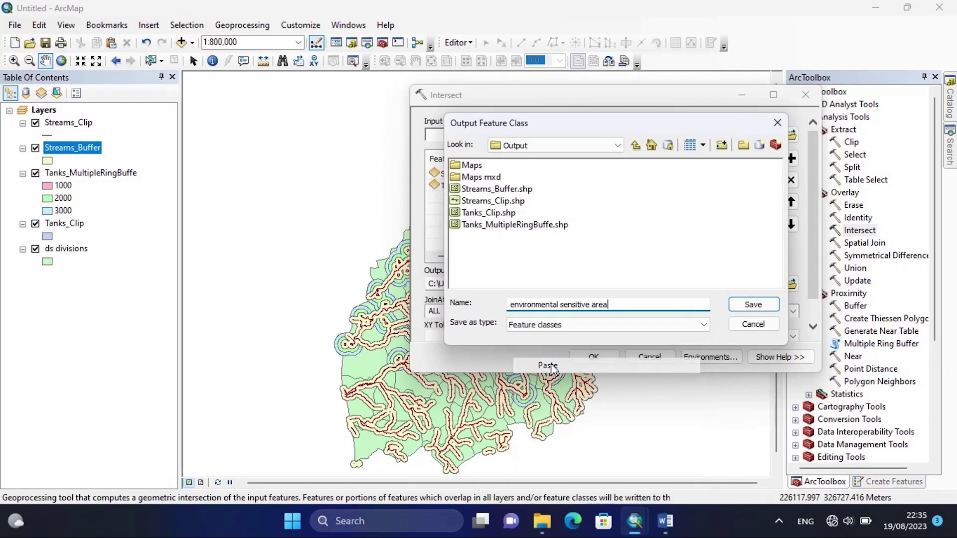
pyautogui.click(758, 308)
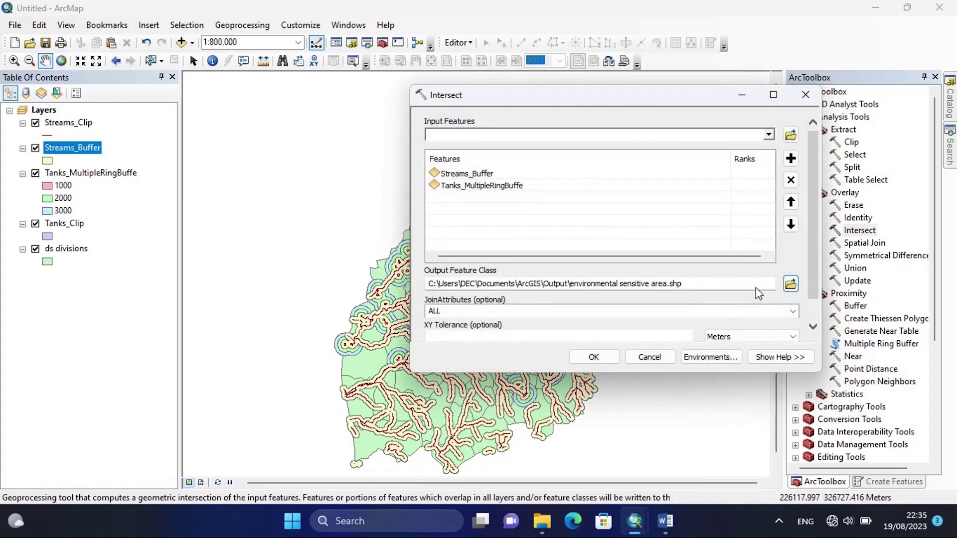
pyautogui.scroll(-2, 813, 280)
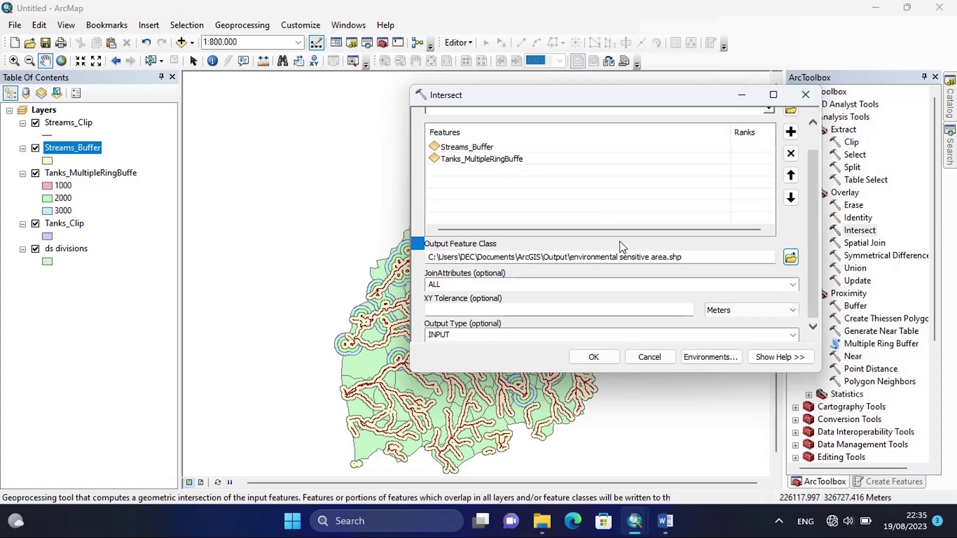
pyautogui.click(592, 357)
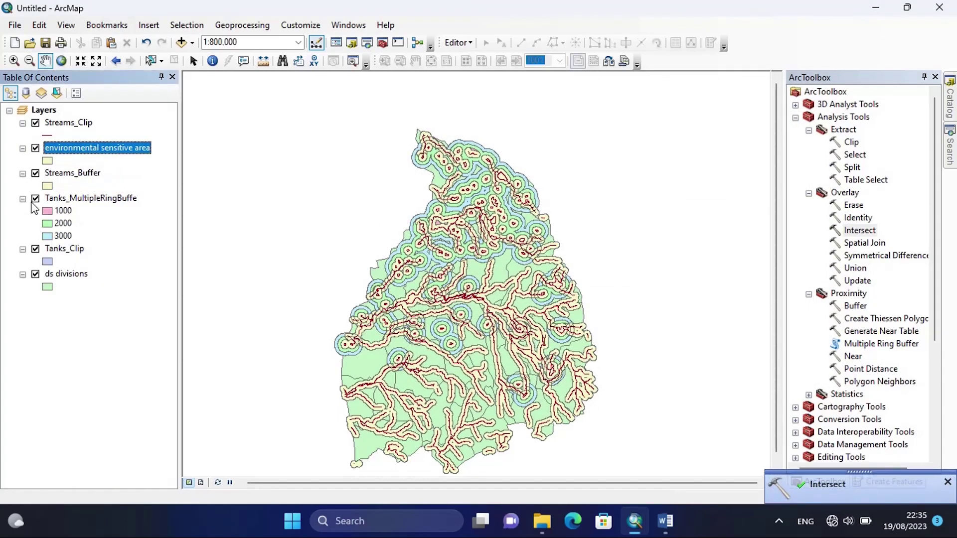
# Step: Hide the Streams_Buffer and Tanks_MultipleRingBuffe layers and give the environmental sensitive area layer a strong green fill
pyautogui.click(35, 173)
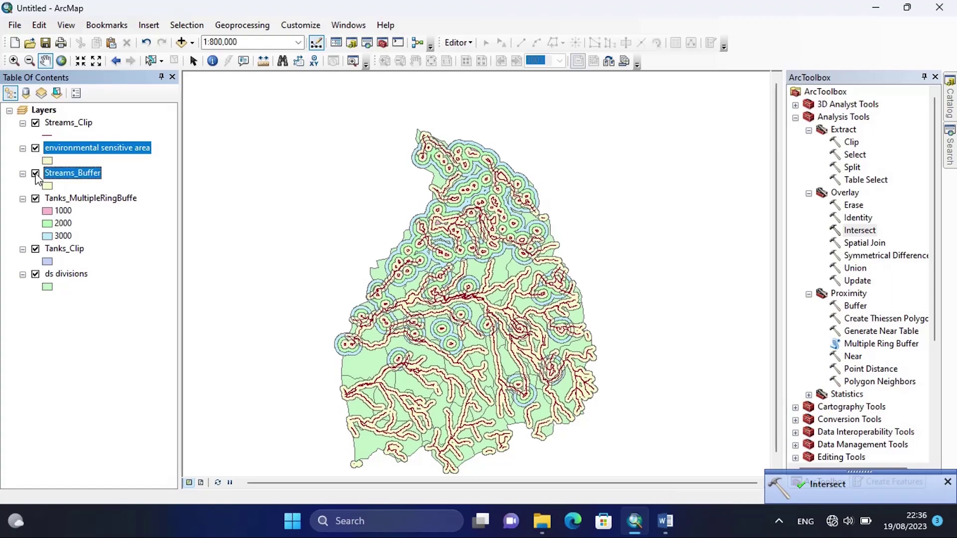
pyautogui.click(35, 199)
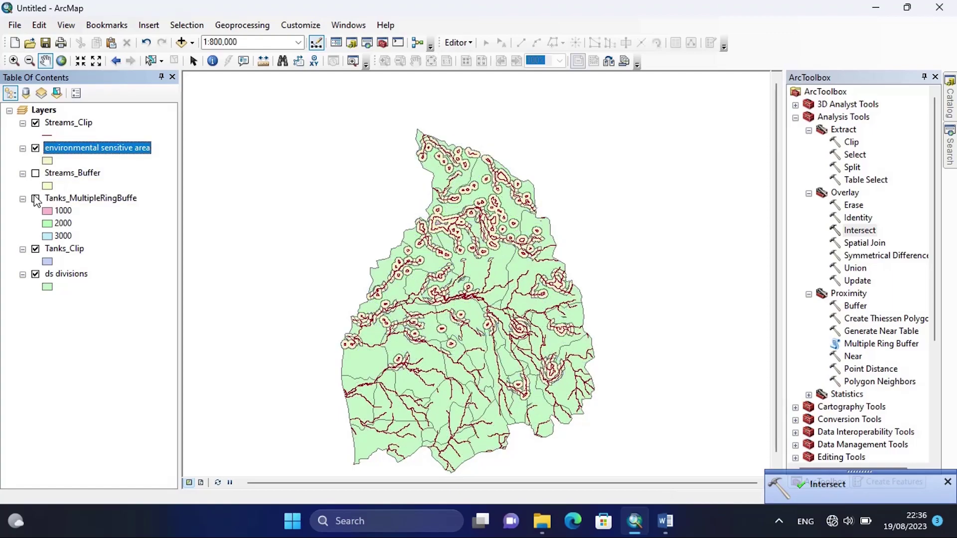
pyautogui.click(46, 162)
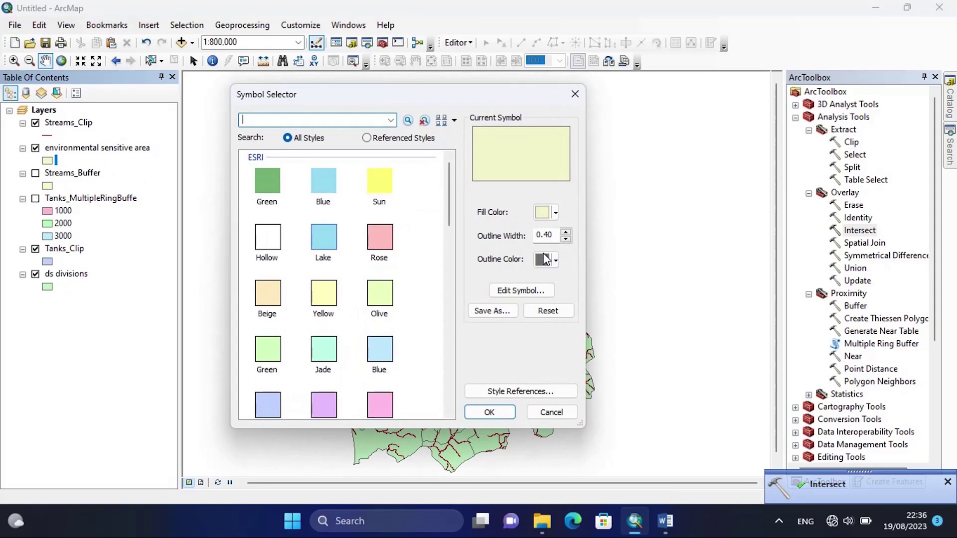
pyautogui.click(556, 214)
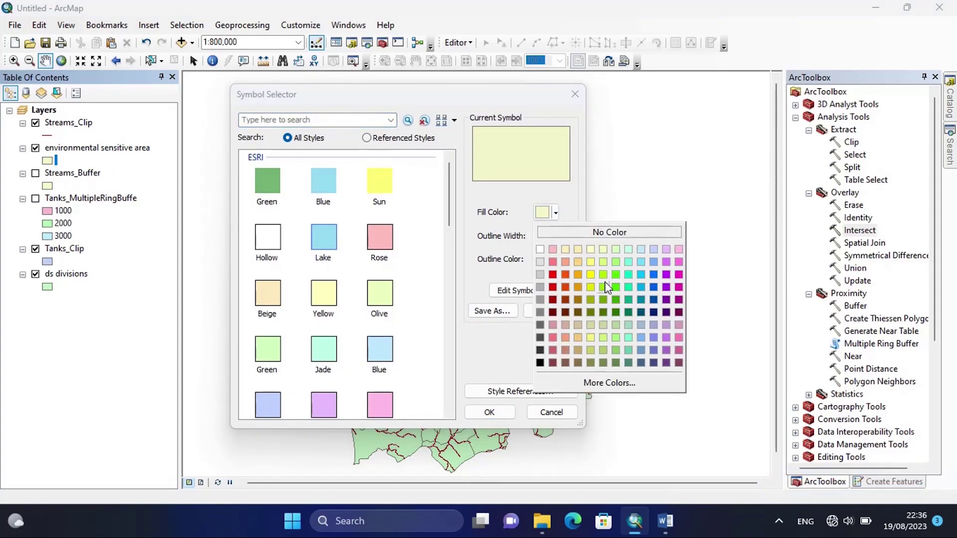
pyautogui.click(614, 300)
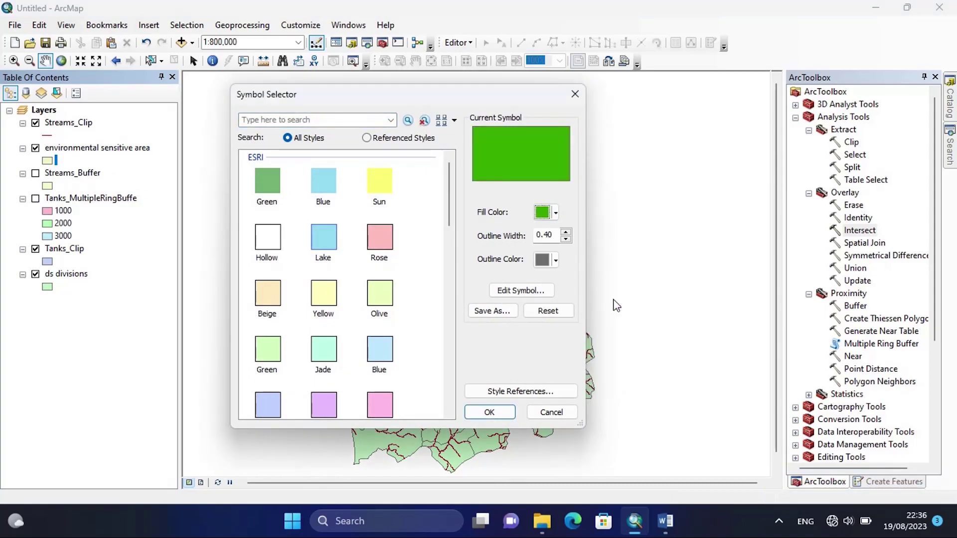
pyautogui.click(490, 413)
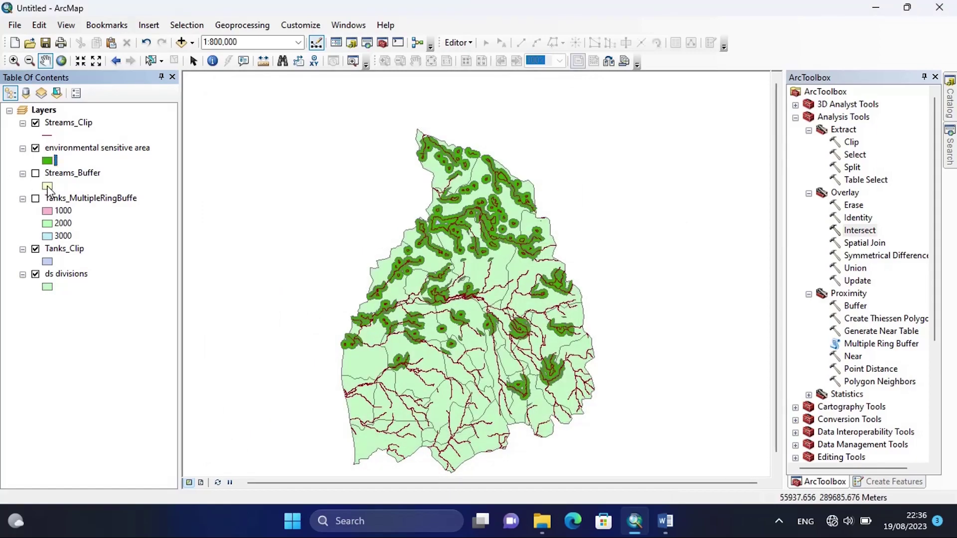
# Step: Give the ds divisions layer the Hollow symbol so only its boundaries are drawn
pyautogui.click(47, 287)
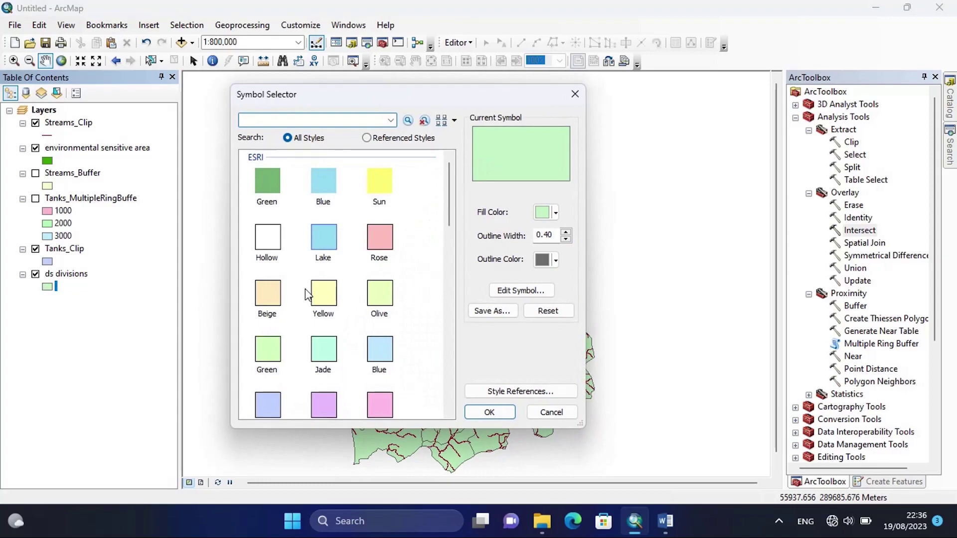
pyautogui.click(267, 242)
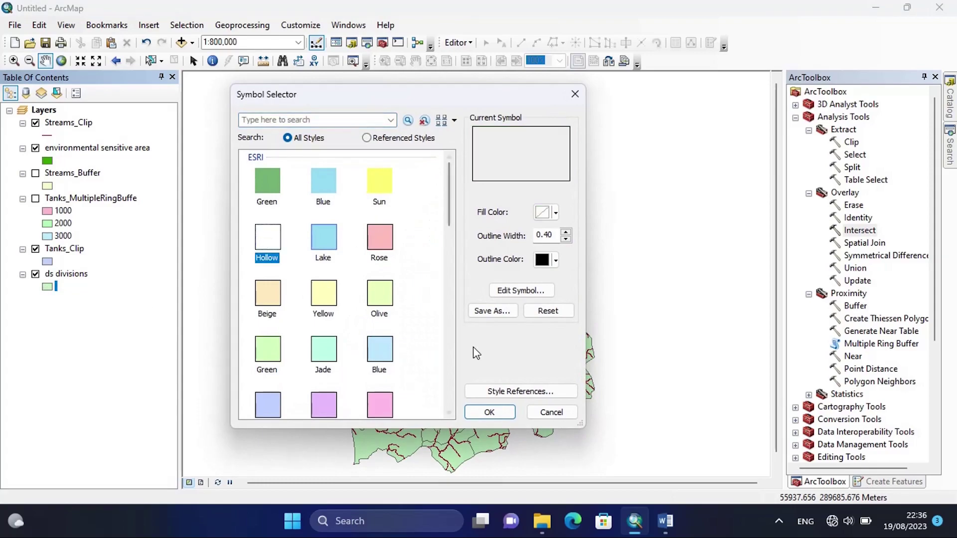
pyautogui.click(490, 413)
# Step: Apply the River line symbol to the Streams_Clip layer
pyautogui.click(47, 135)
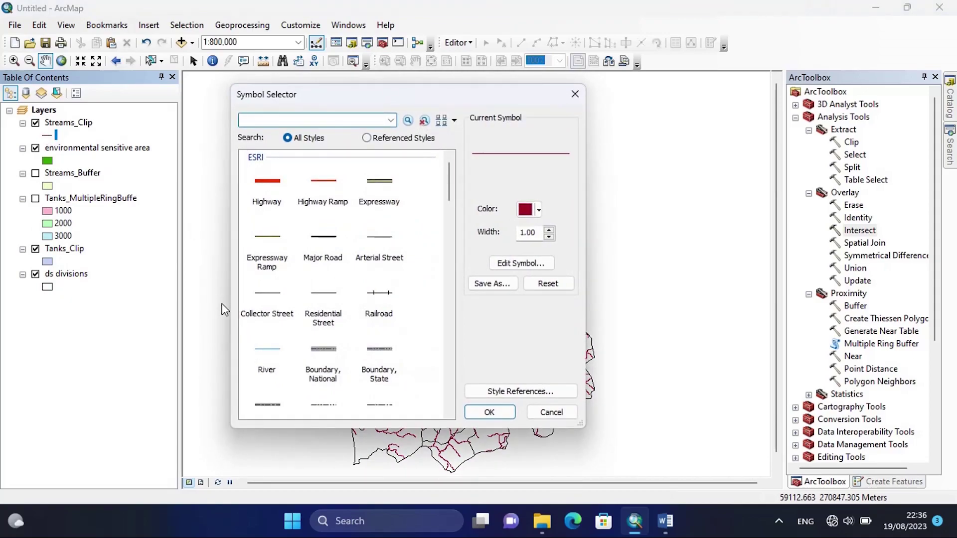
pyautogui.click(267, 359)
pyautogui.click(490, 412)
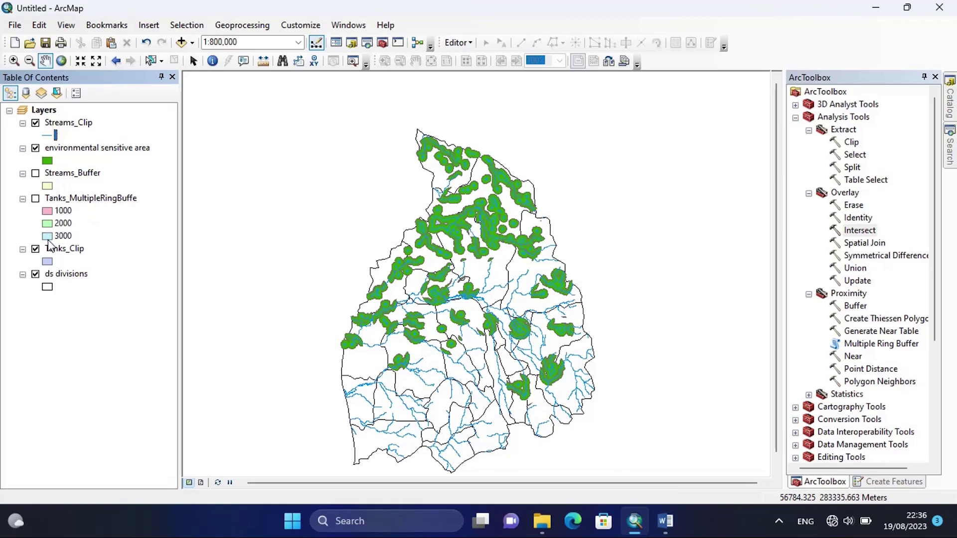
pyautogui.scroll(-1, 422, 342)
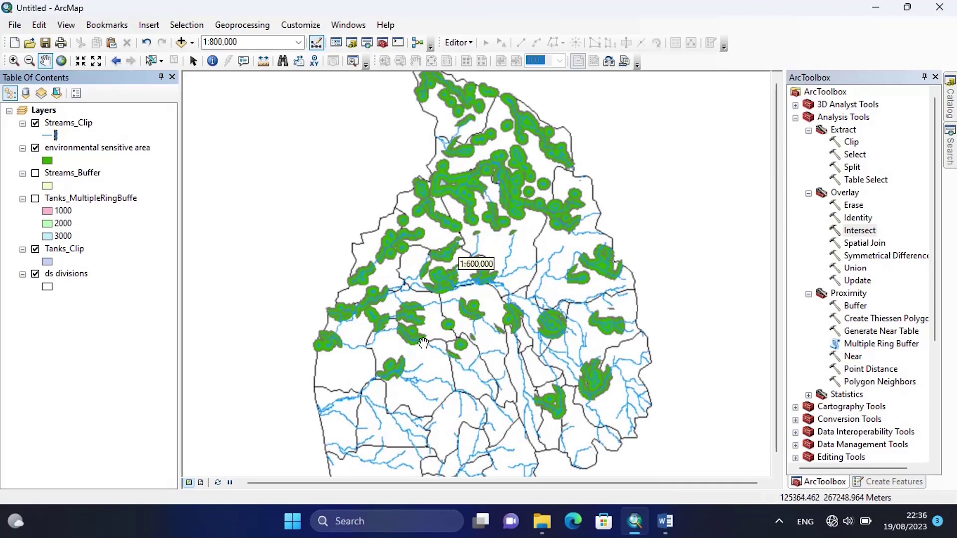
# Step: Read task f about selecting green schools in the Exercise 05 Word document and return to ArcMap
pyautogui.click(665, 530)
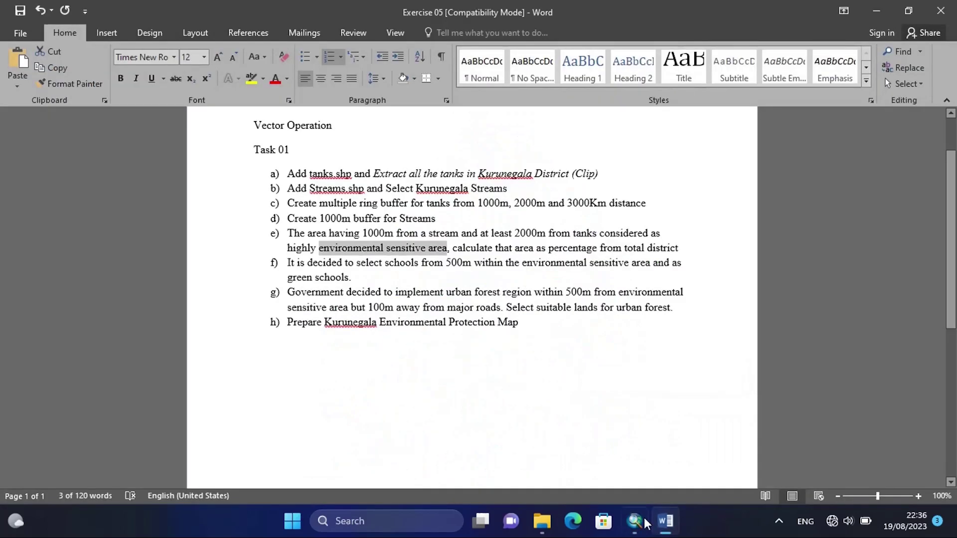
pyautogui.click(376, 290)
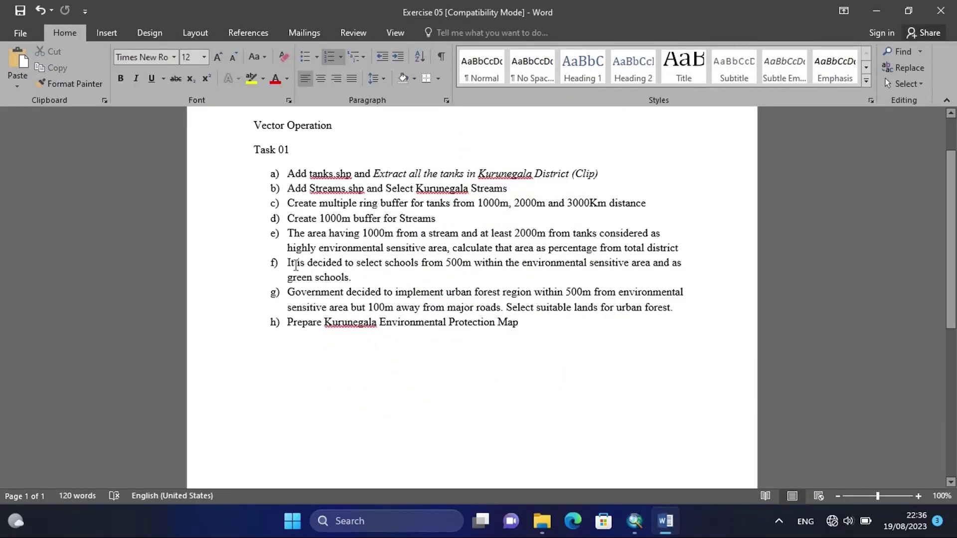
pyautogui.moveTo(283, 260); pyautogui.dragTo(353, 282)
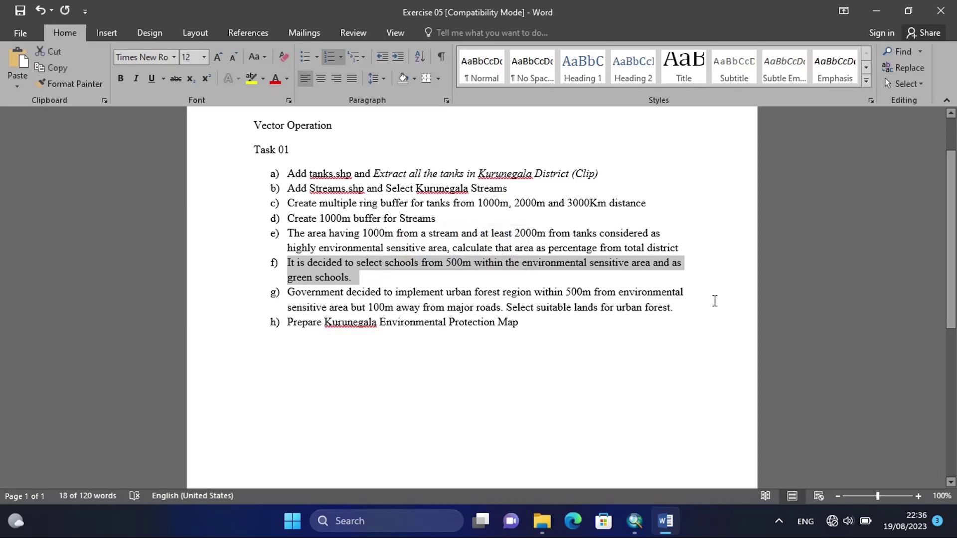
pyautogui.click(634, 519)
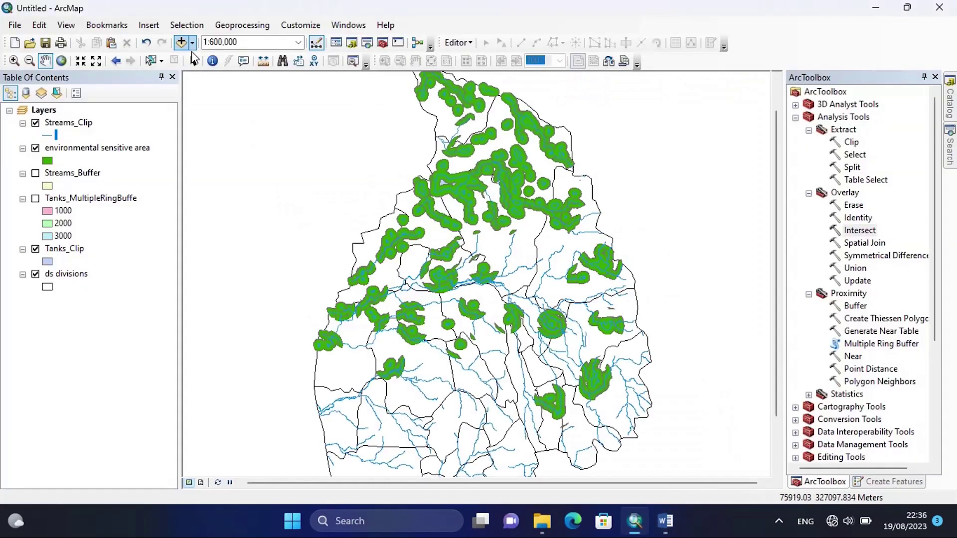
# Step: Add schools.shp from the Exercise 05 data folder to the map
pyautogui.click(194, 43)
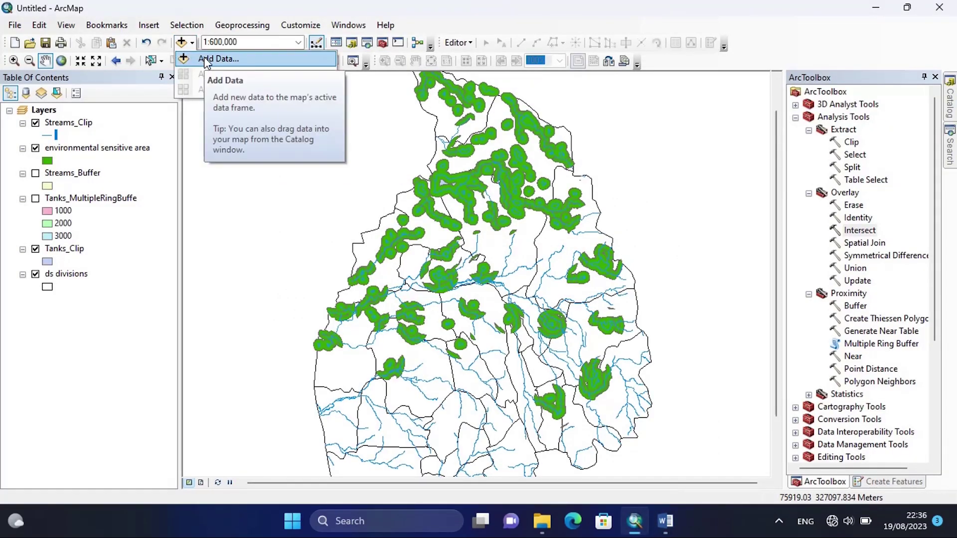
pyautogui.click(204, 57)
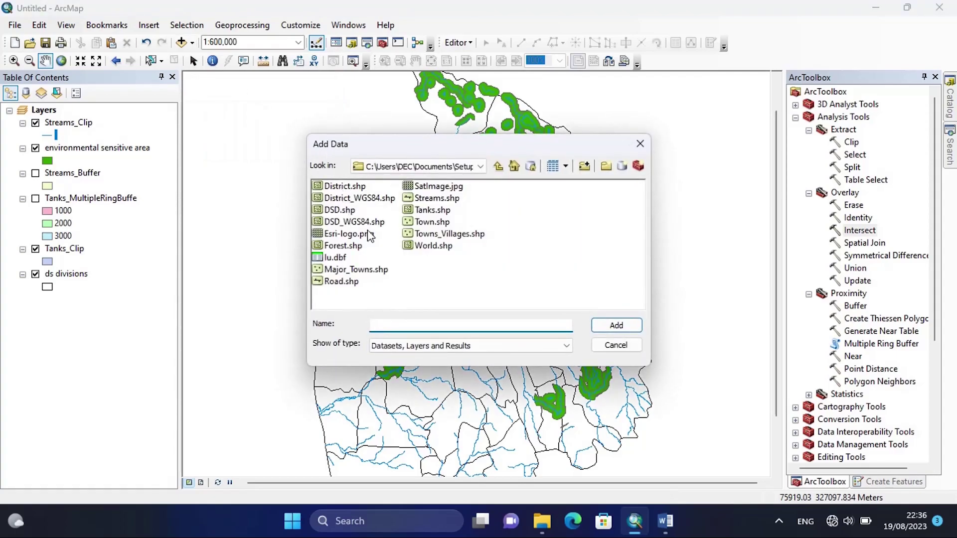
pyautogui.click(480, 166)
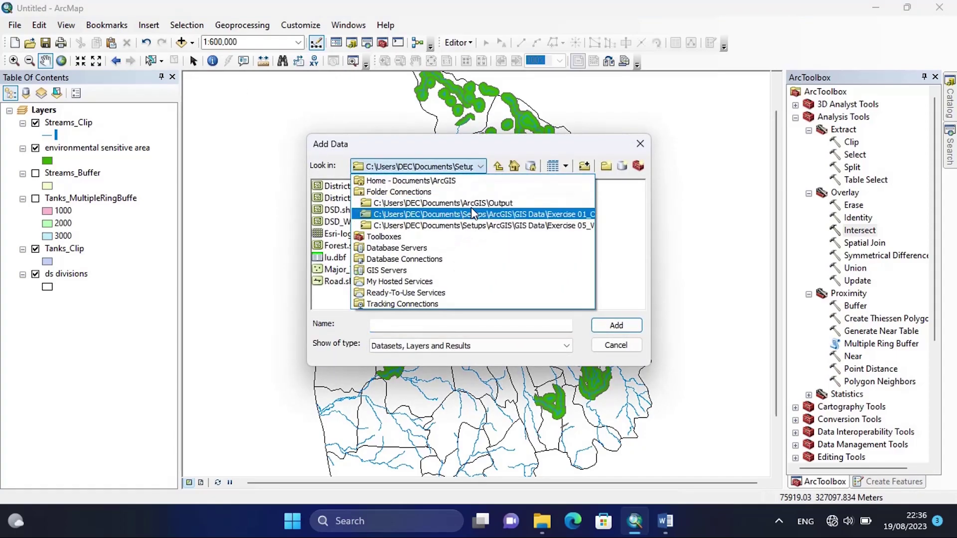
pyautogui.click(472, 227)
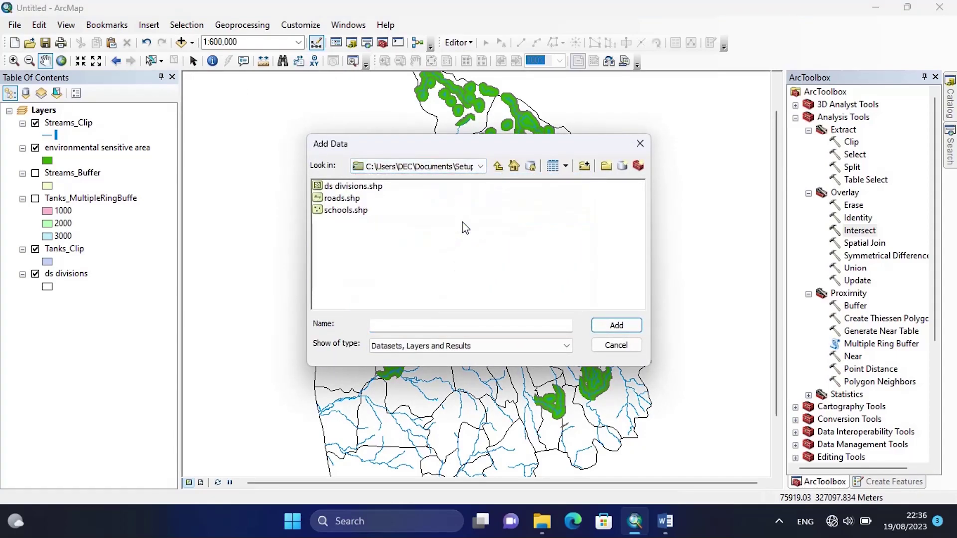
pyautogui.click(351, 213)
pyautogui.click(607, 326)
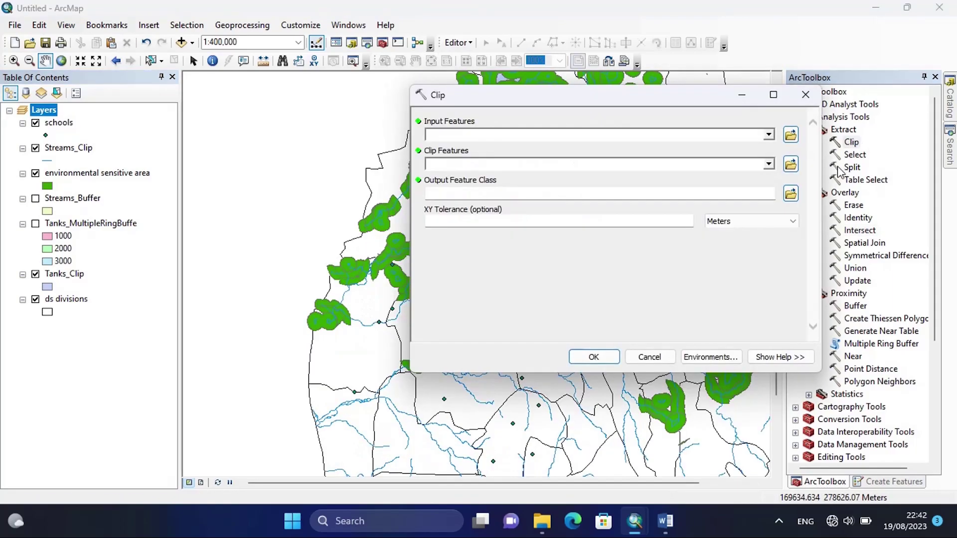
# Step: Start the Clip tool with schools as input features and environmental sensitive area as clip features
pyautogui.click(768, 135)
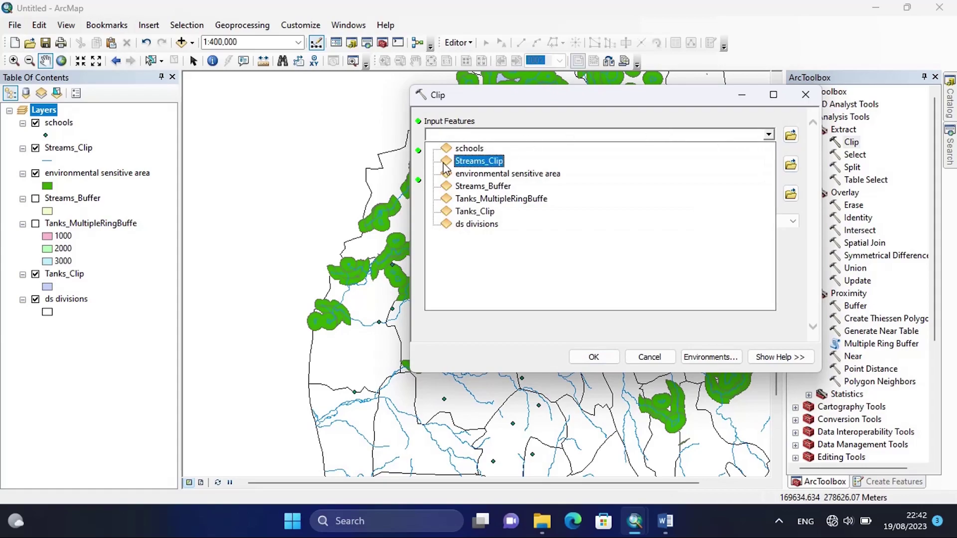
pyautogui.click(469, 150)
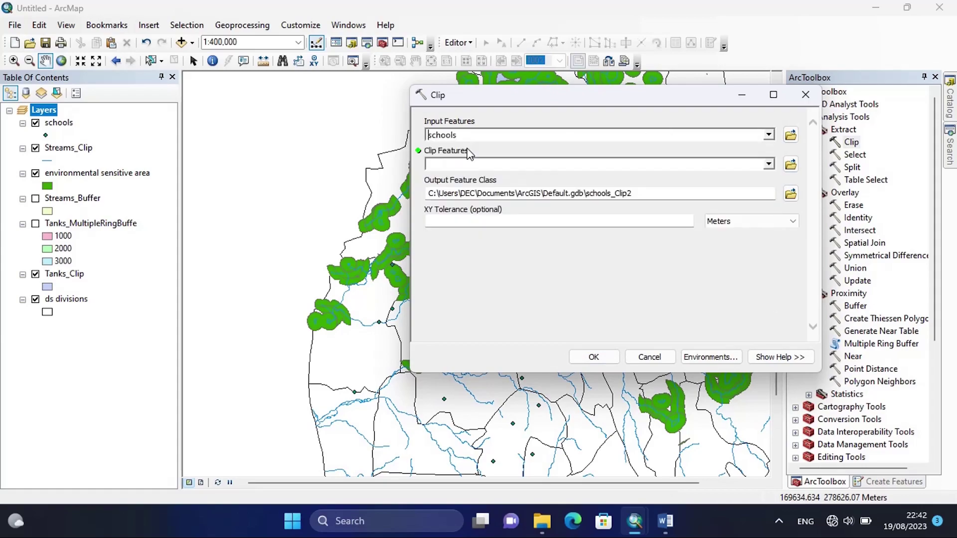
pyautogui.click(768, 164)
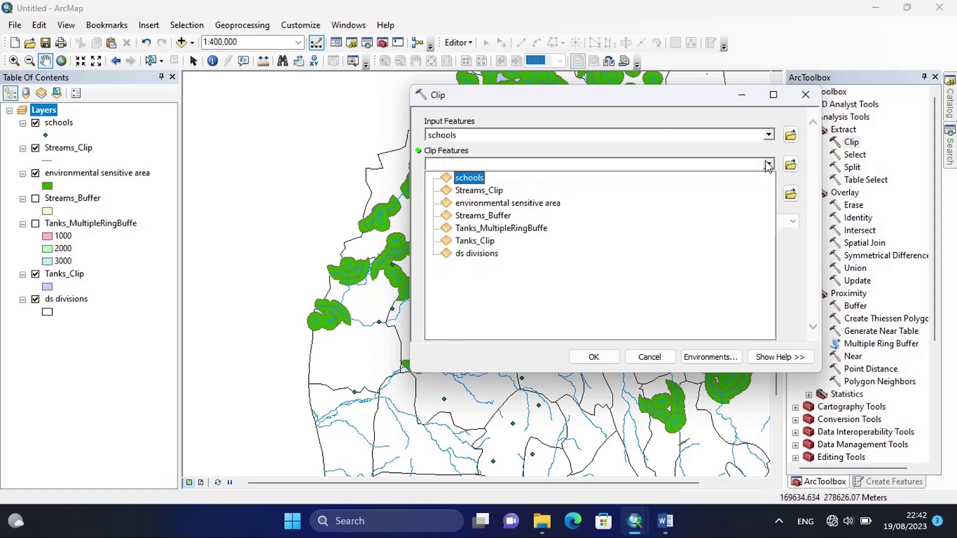
pyautogui.click(493, 205)
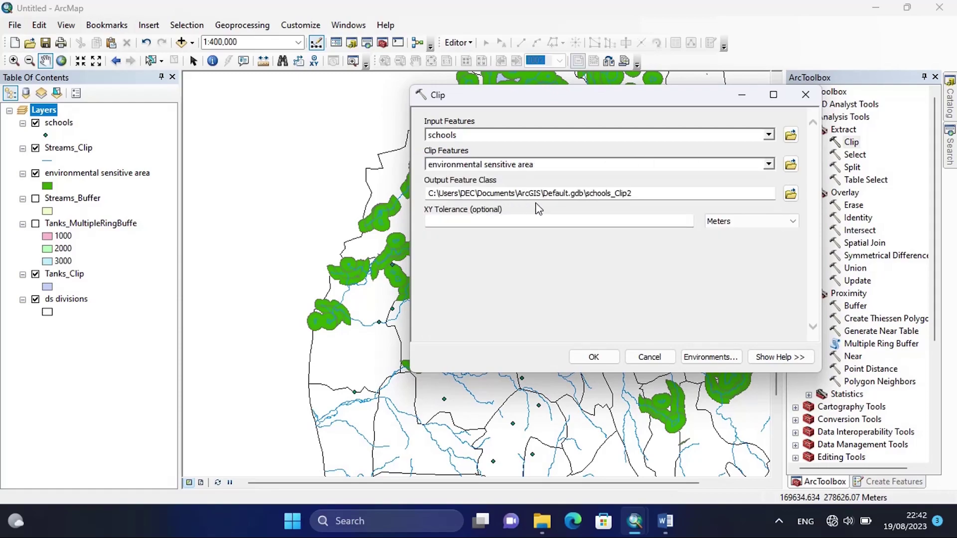
# Step: Save the Clip output as Green_school in the Output folder and run the tool
pyautogui.click(791, 194)
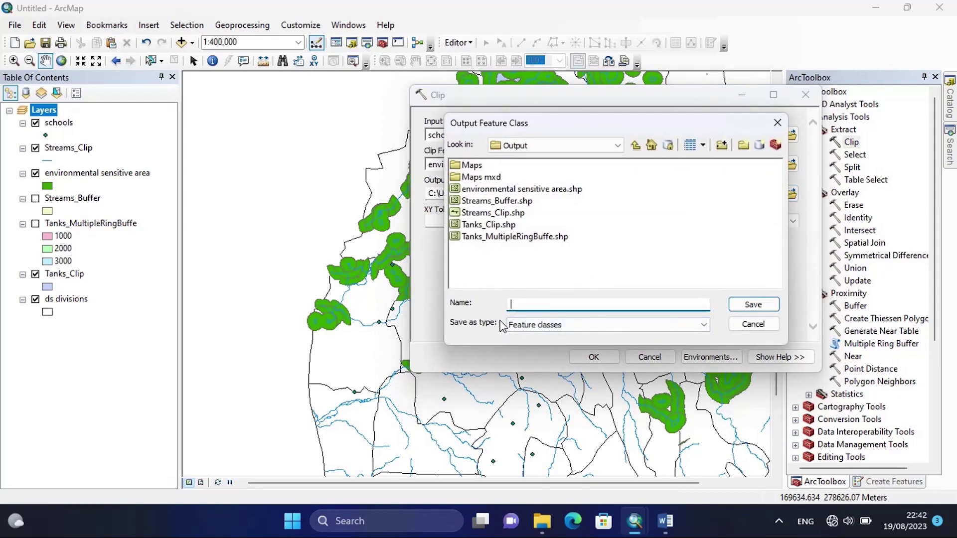
pyautogui.write('Gre')
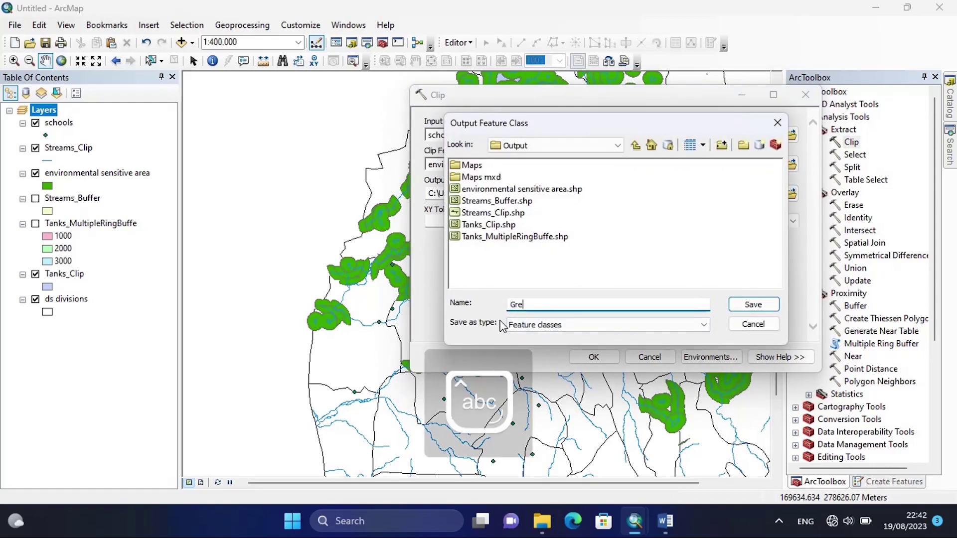
pyautogui.write('en_school')
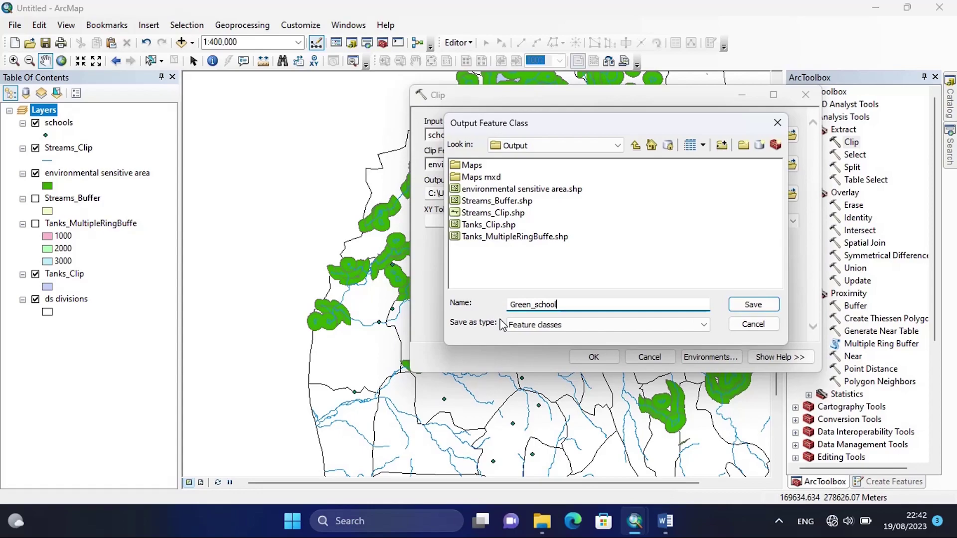
pyautogui.click(741, 305)
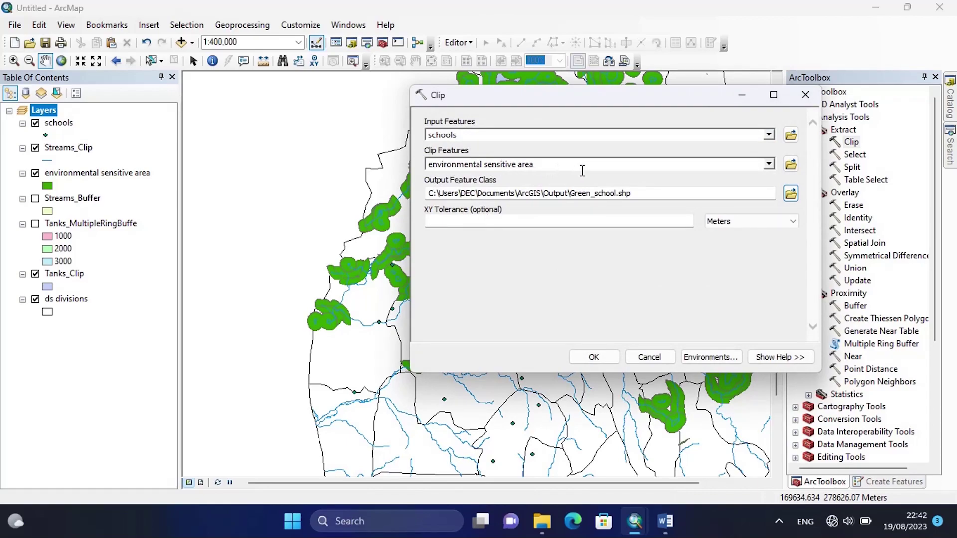
pyautogui.click(594, 357)
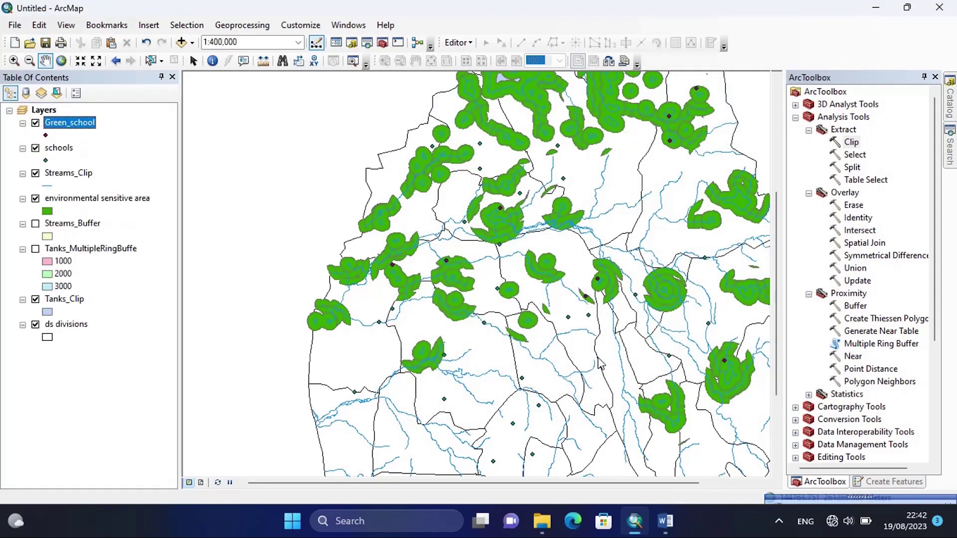
# Step: Hide the schools layer and give the Green_school layer the School 2 marker symbol in red
pyautogui.click(35, 149)
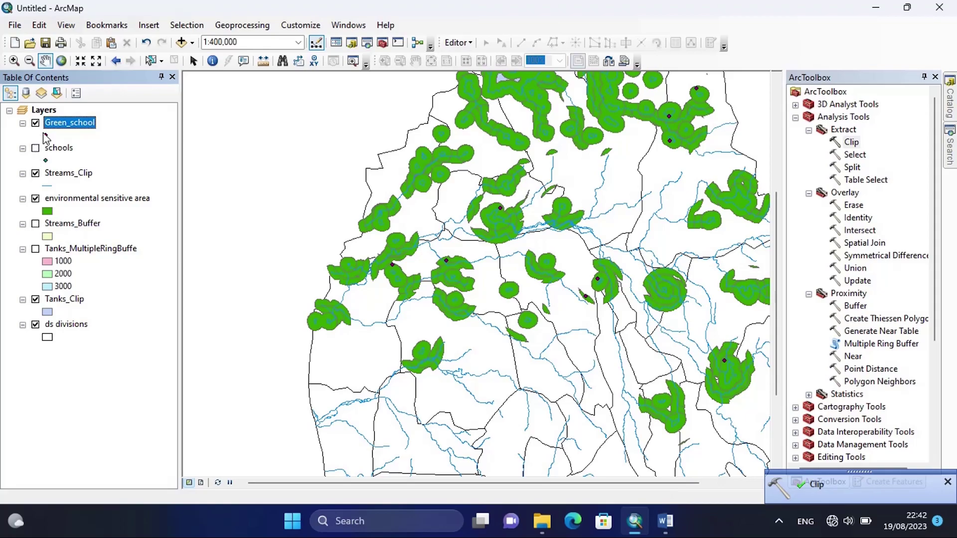
pyautogui.click(45, 135)
pyautogui.scroll(-5, 276, 307)
pyautogui.scroll(-6, 279, 310)
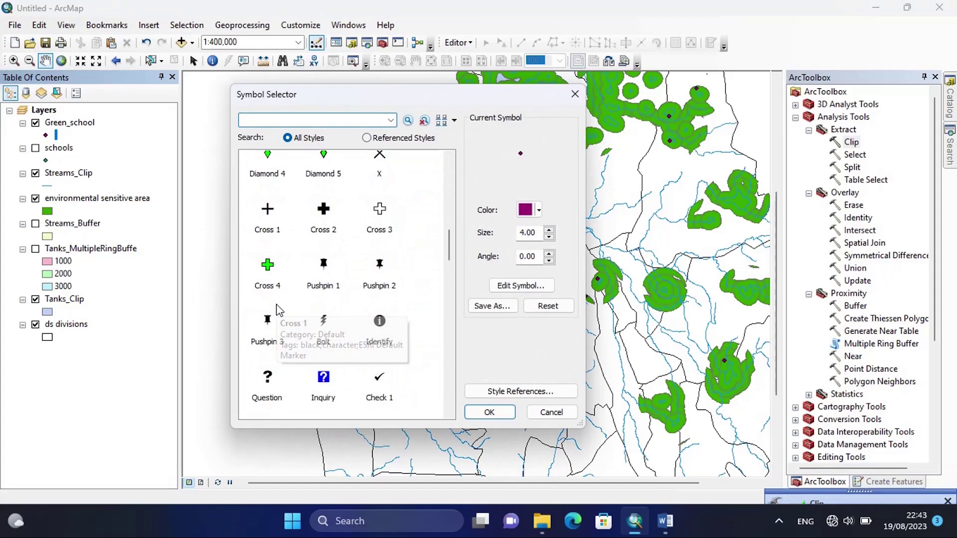
pyautogui.scroll(-2, 278, 310)
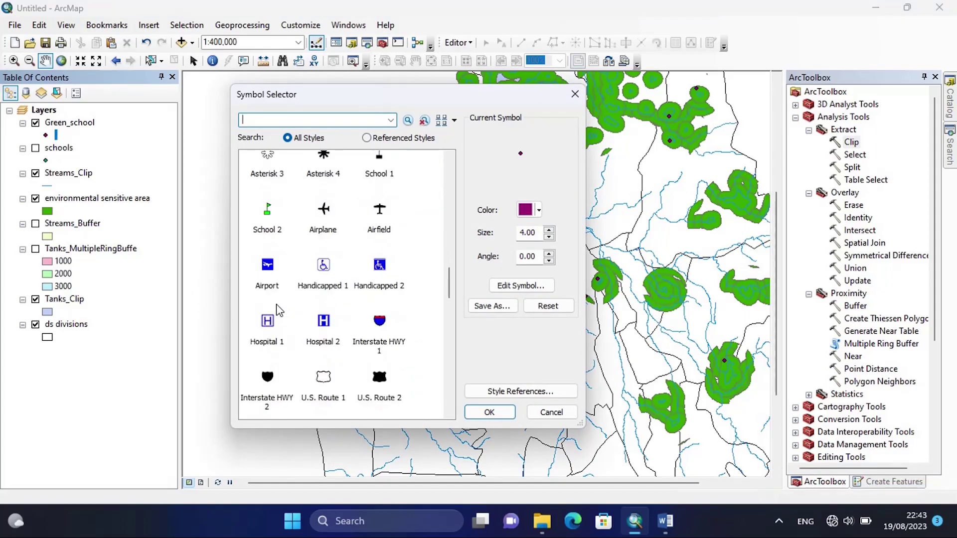
pyautogui.click(268, 222)
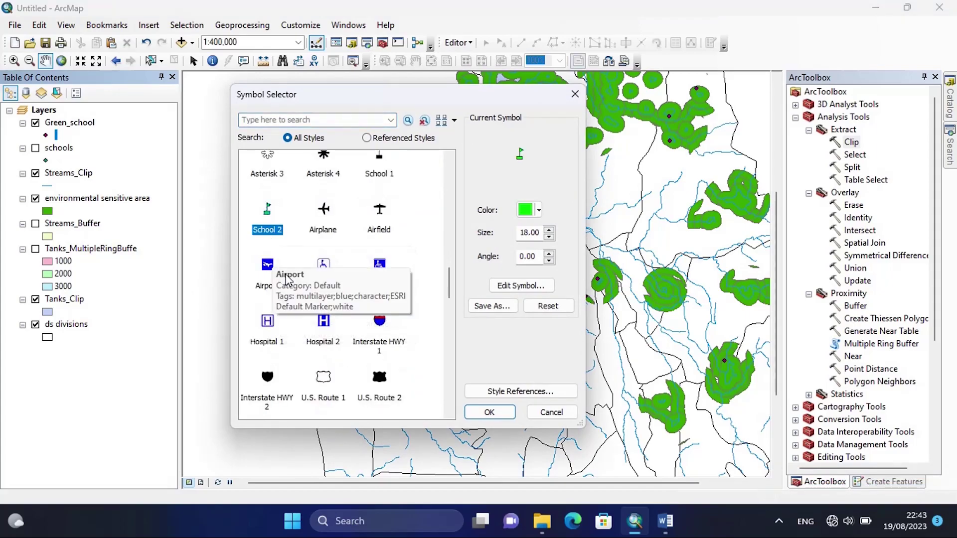
pyautogui.click(538, 210)
pyautogui.click(535, 272)
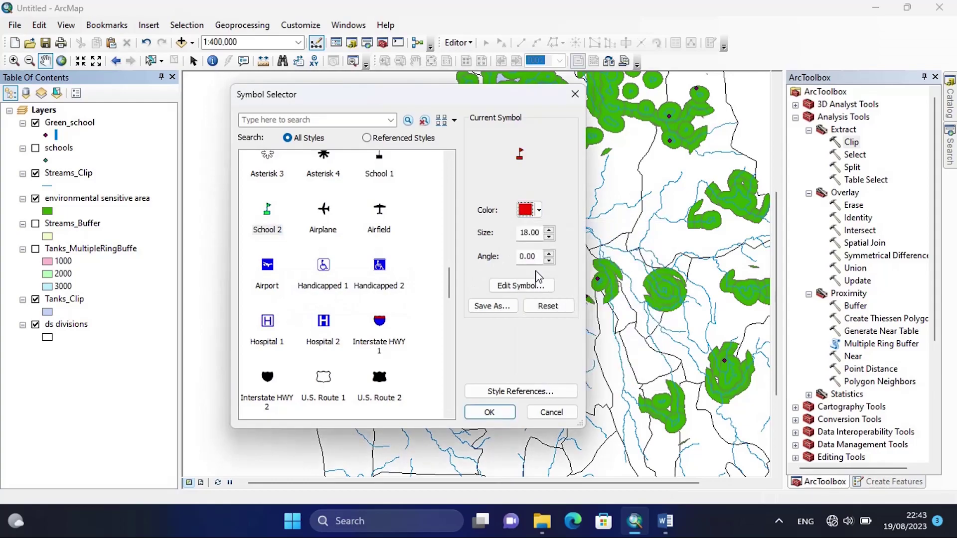
pyautogui.click(489, 412)
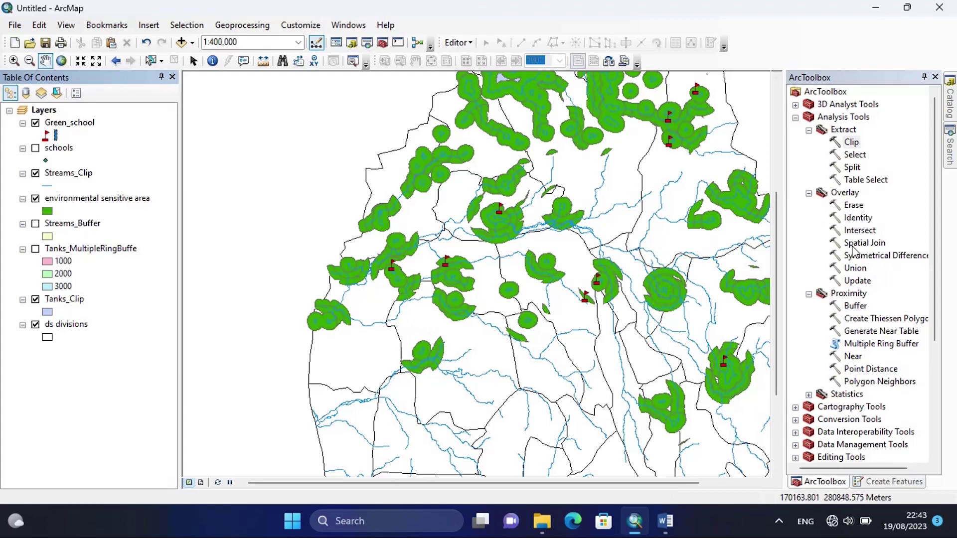
# Step: Start the Buffer tool and set Green_school as its input features
pyautogui.doubleClick(852, 308)
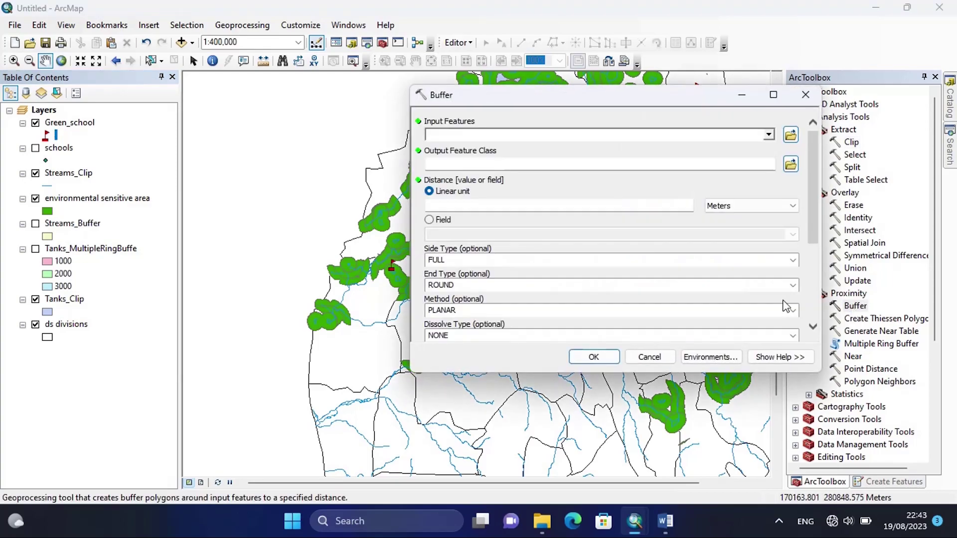
pyautogui.click(769, 136)
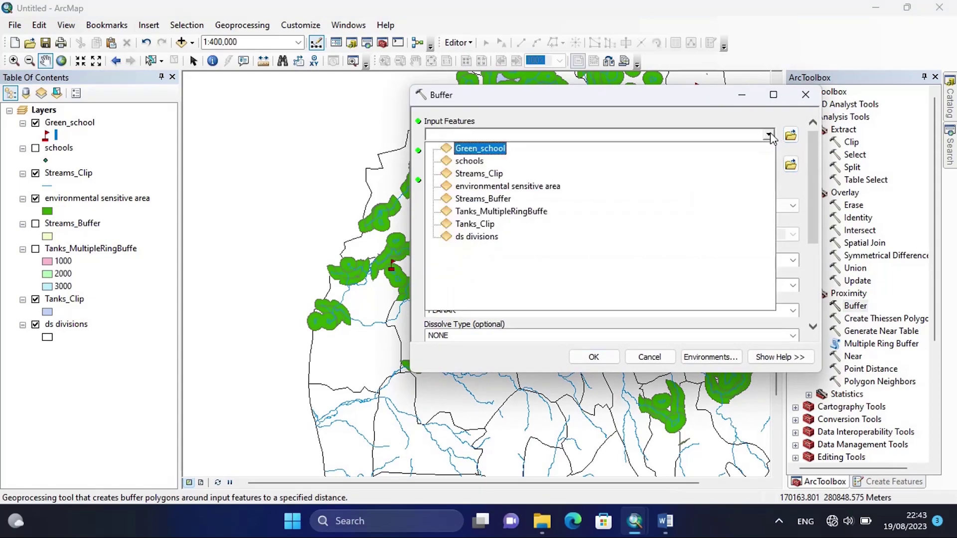
pyautogui.click(489, 149)
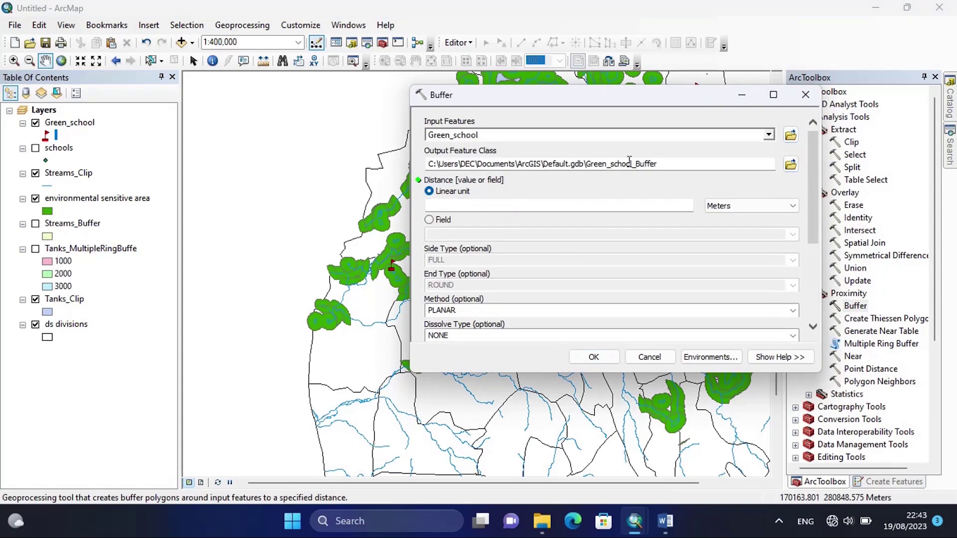
# Step: Set the Buffer output to be saved as Green_school_Buffer in the Output folder
pyautogui.moveTo(690, 165); pyautogui.dragTo(592, 158)
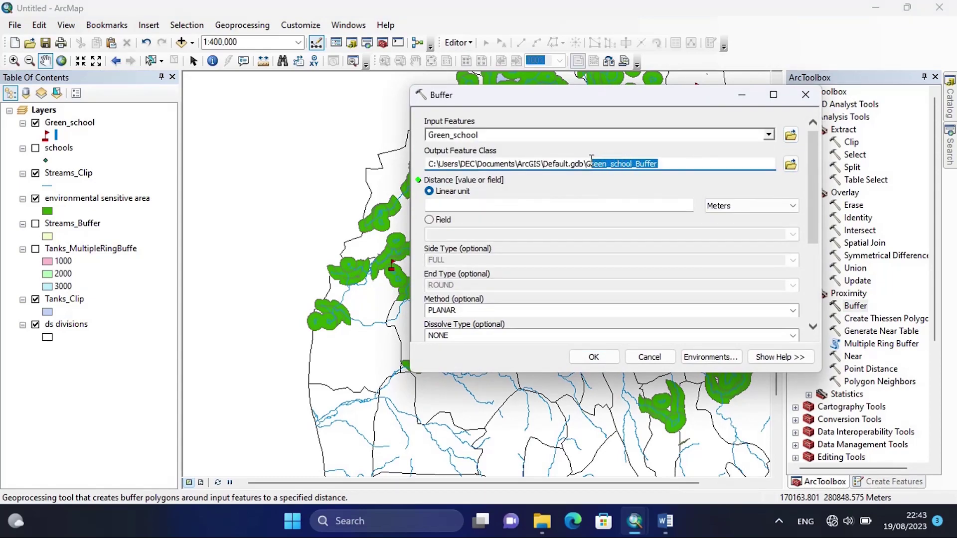
pyautogui.rightClick(607, 161)
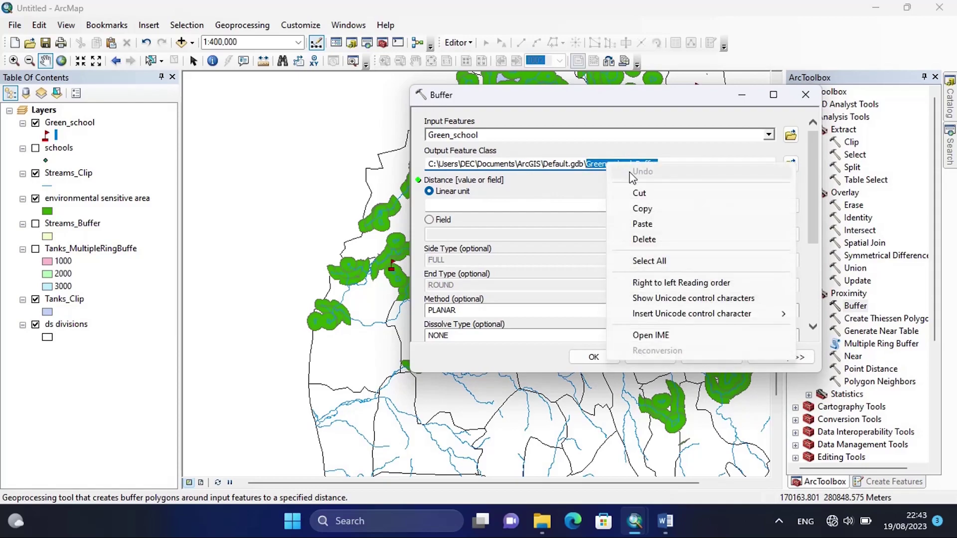
pyautogui.click(648, 207)
pyautogui.click(789, 165)
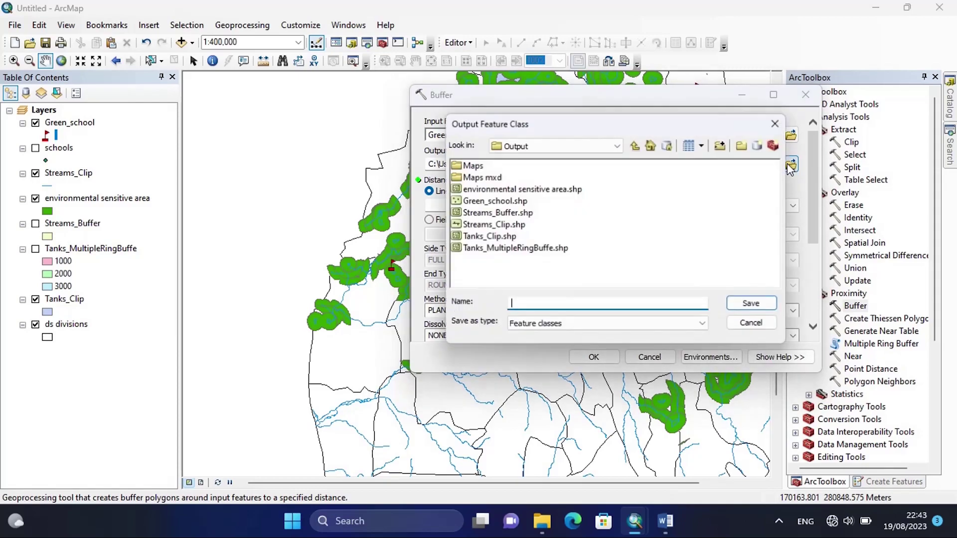
pyautogui.rightClick(579, 307)
pyautogui.click(627, 171)
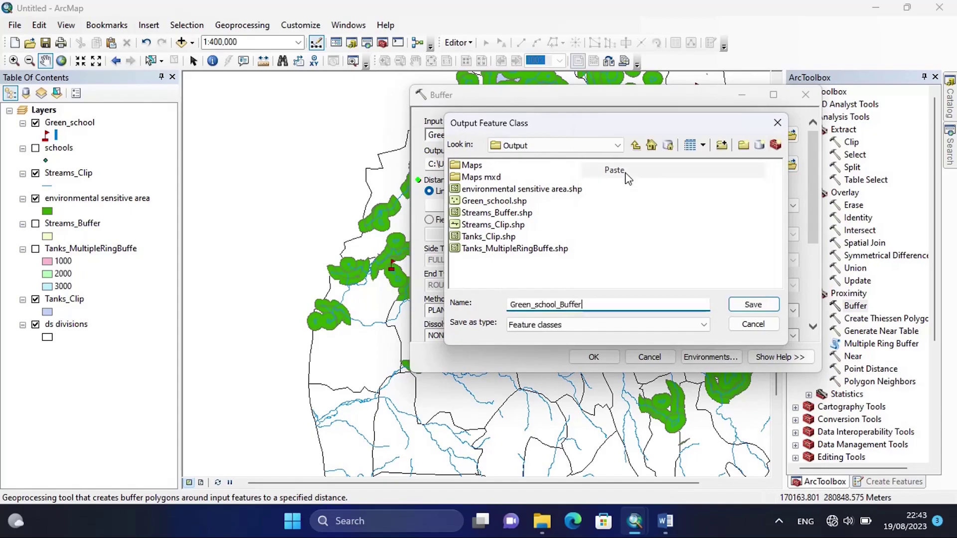
pyautogui.click(754, 305)
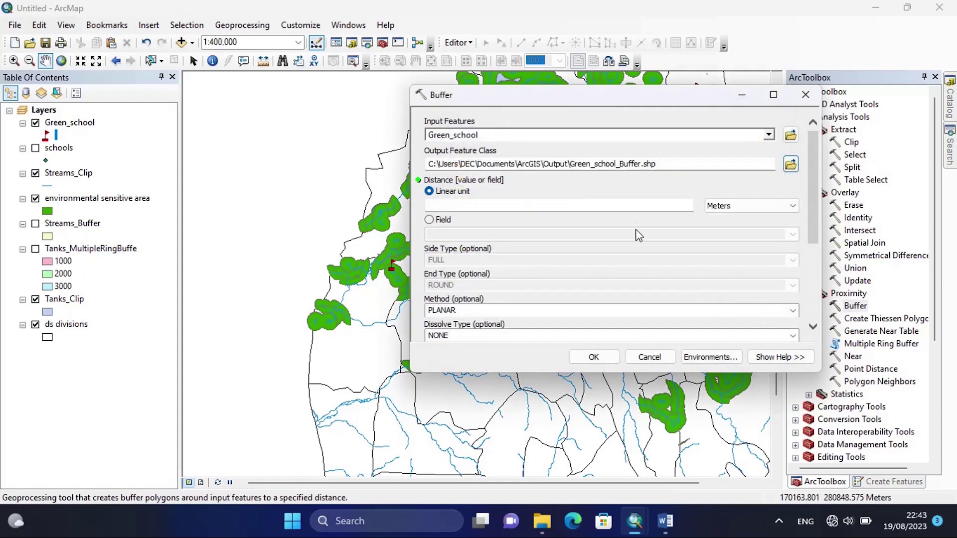
# Step: Set the buffer distance to 500 meters and the dissolve type to ALL, and run the Buffer tool
pyautogui.click(641, 202)
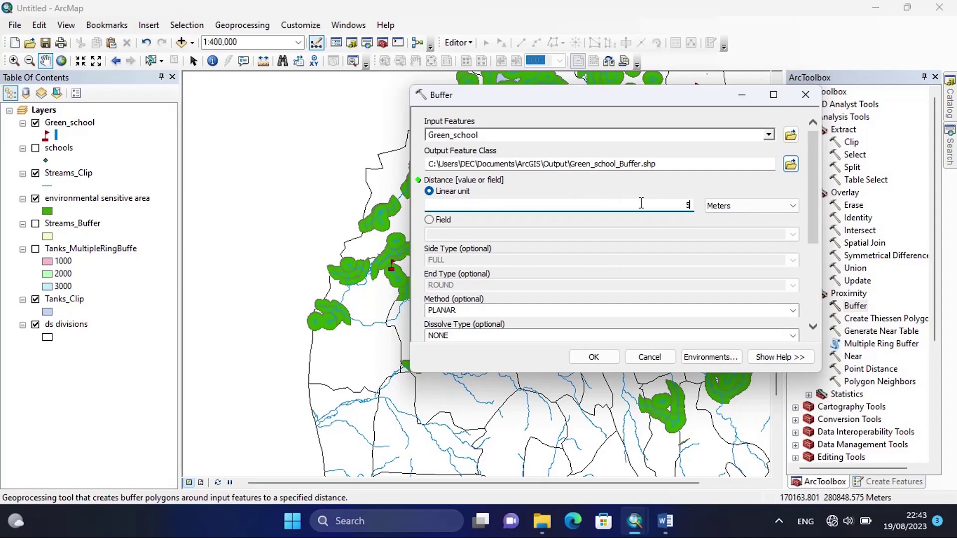
pyautogui.moveTo(817, 222); pyautogui.dragTo(812, 270)
pyautogui.click(793, 241)
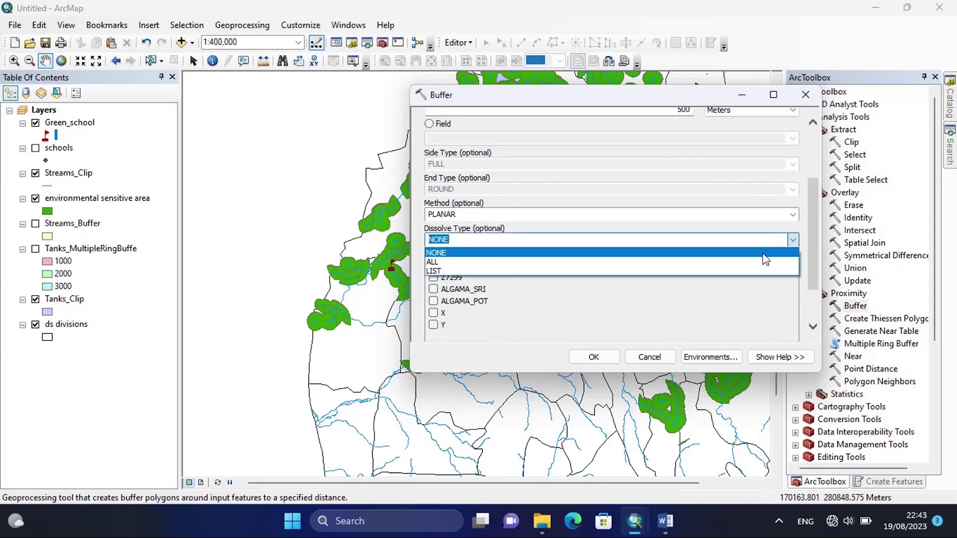
pyautogui.click(759, 262)
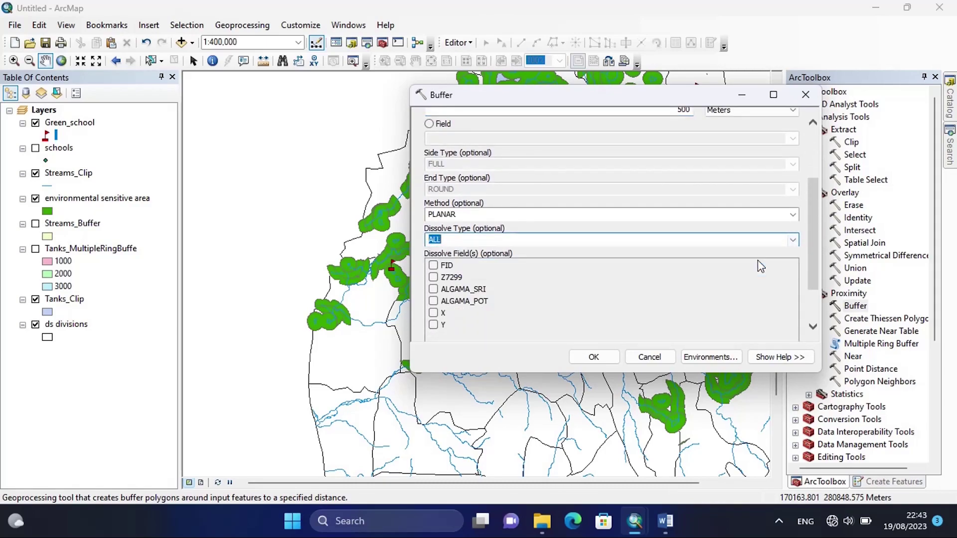
pyautogui.moveTo(820, 270); pyautogui.dragTo(809, 221)
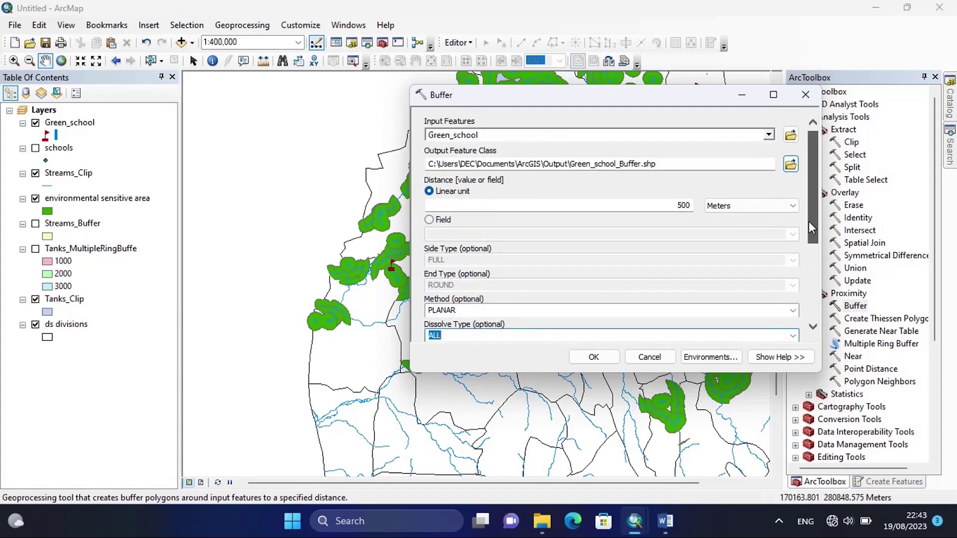
pyautogui.click(594, 357)
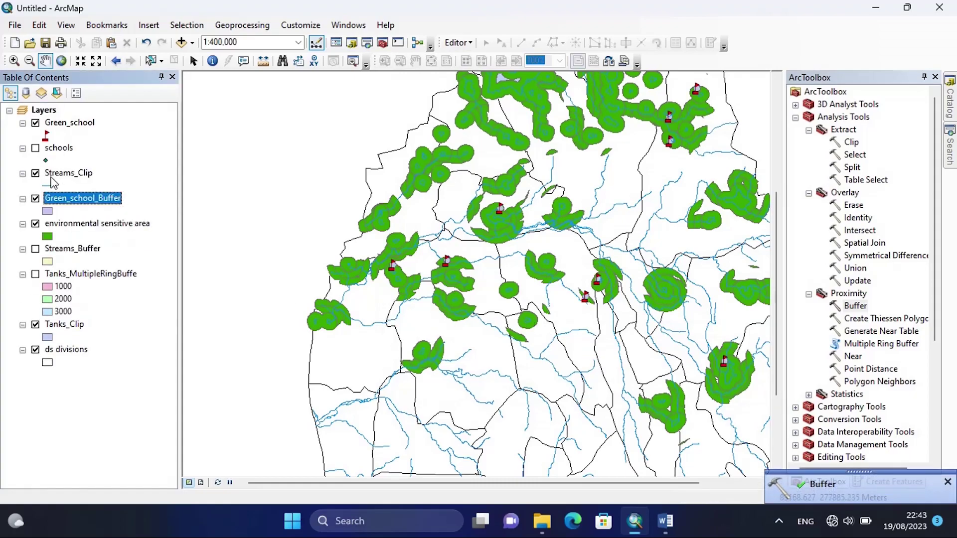
# Step: Give the Green_school_Buffer layer a bright green fill and inspect the buffers around the schools on the map
pyautogui.click(48, 212)
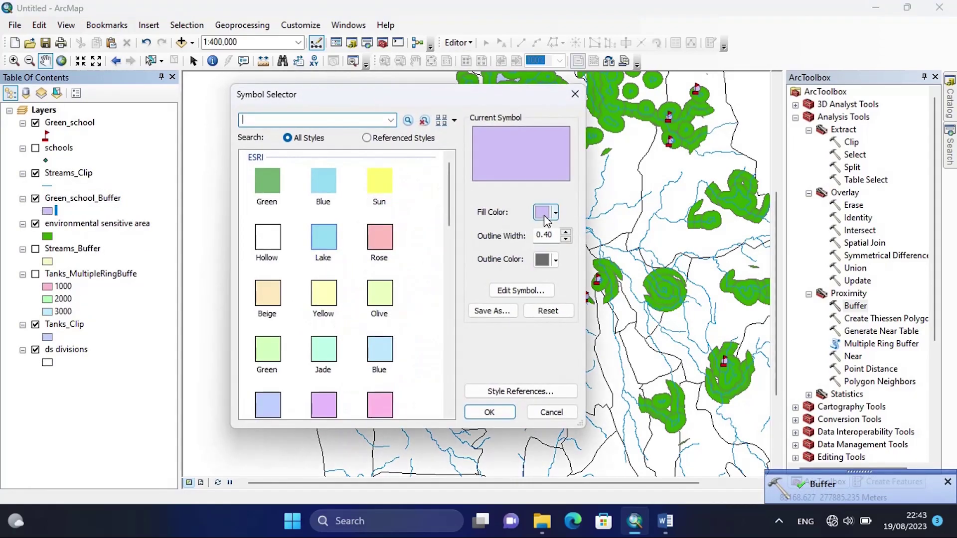
pyautogui.click(555, 214)
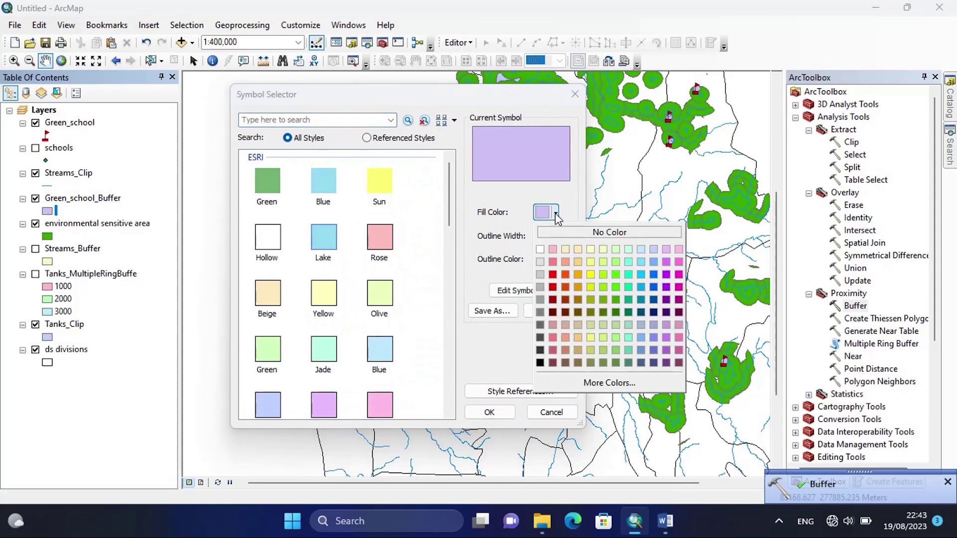
pyautogui.click(615, 274)
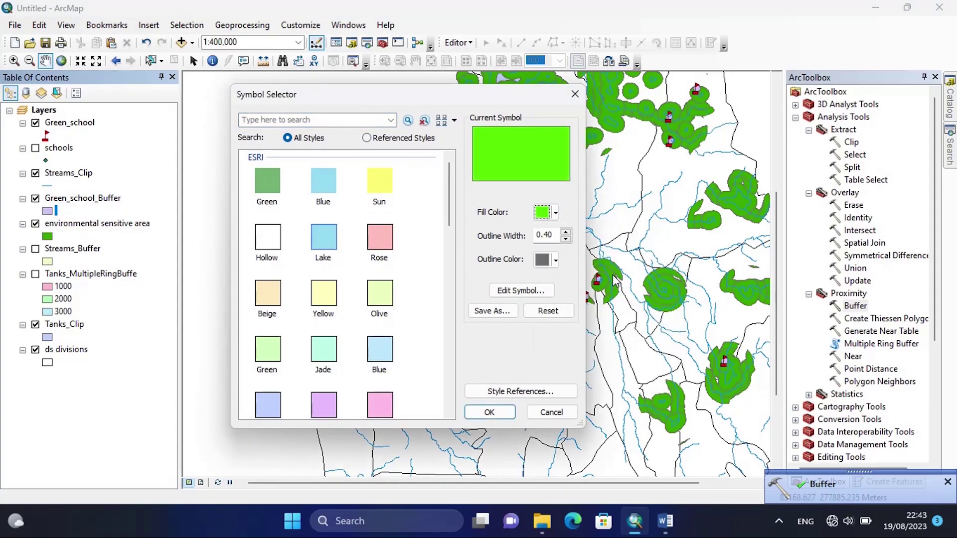
pyautogui.click(489, 412)
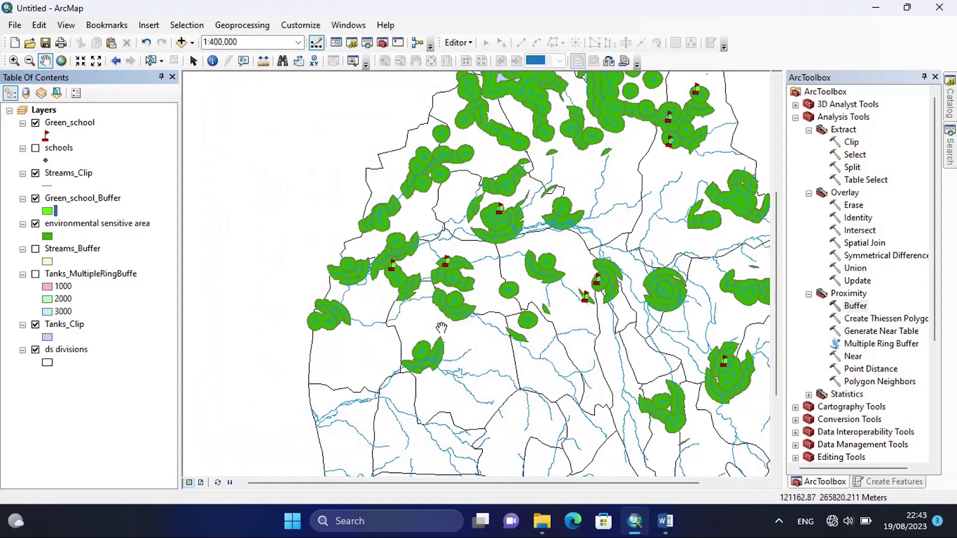
pyautogui.scroll(-2, 421, 272)
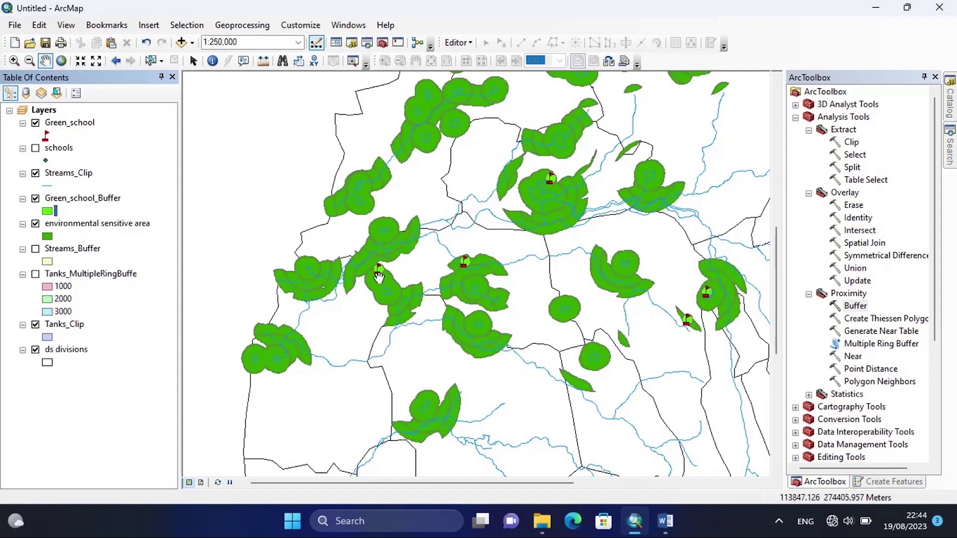
pyautogui.scroll(4, 439, 302)
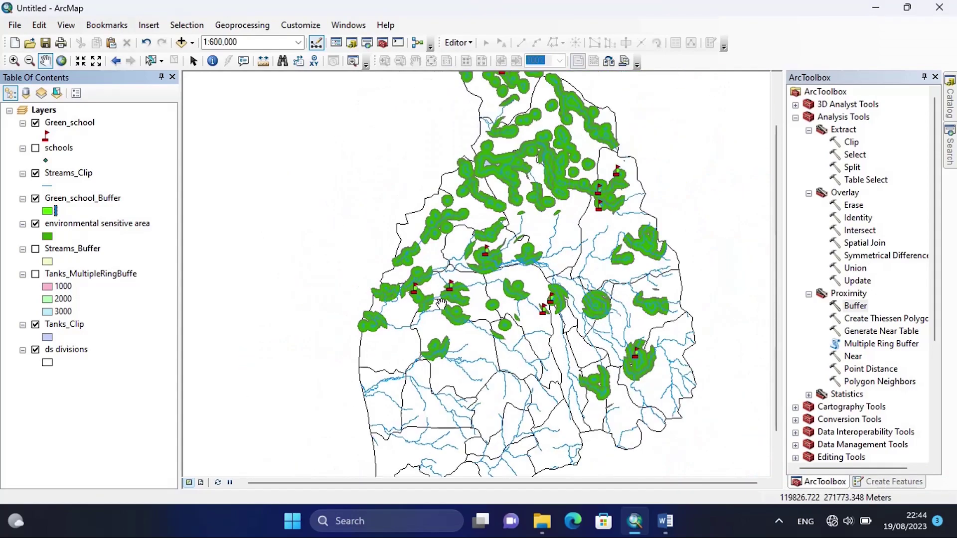
# Step: Switch to the Exercise 05 document in Word and highlight task g on the urban forest region
pyautogui.click(665, 522)
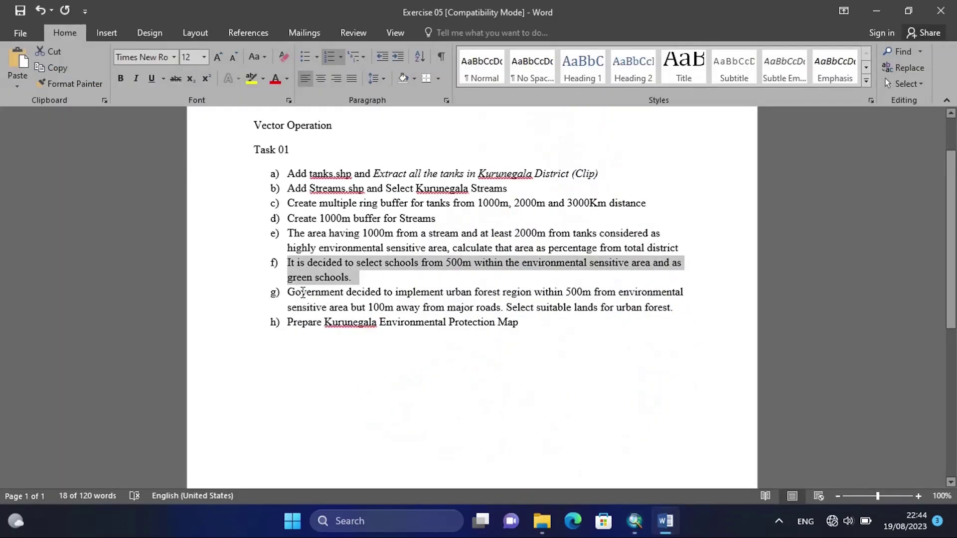
pyautogui.click(303, 292)
pyautogui.moveTo(284, 292); pyautogui.dragTo(682, 310)
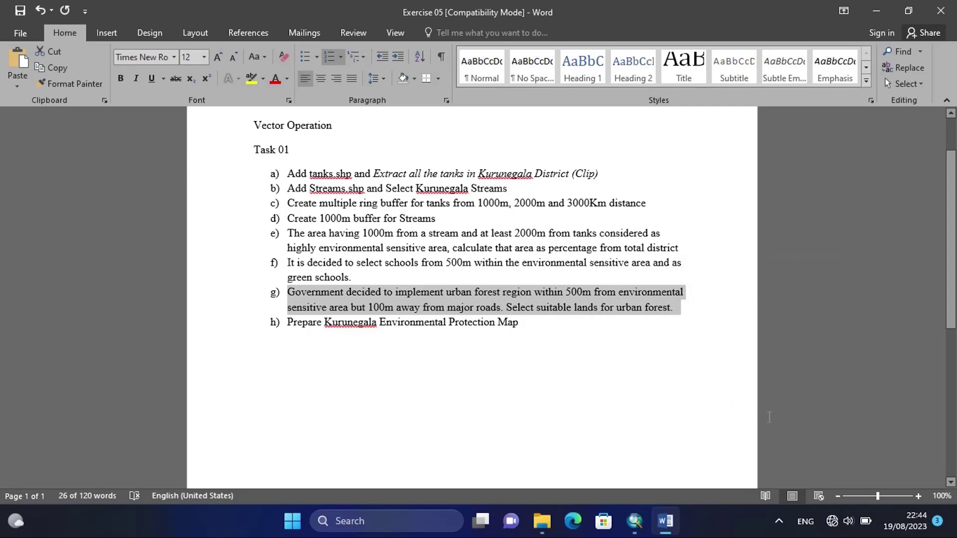
# Step: Switch back to ArcMap and add roads.shp to the map
pyautogui.click(635, 521)
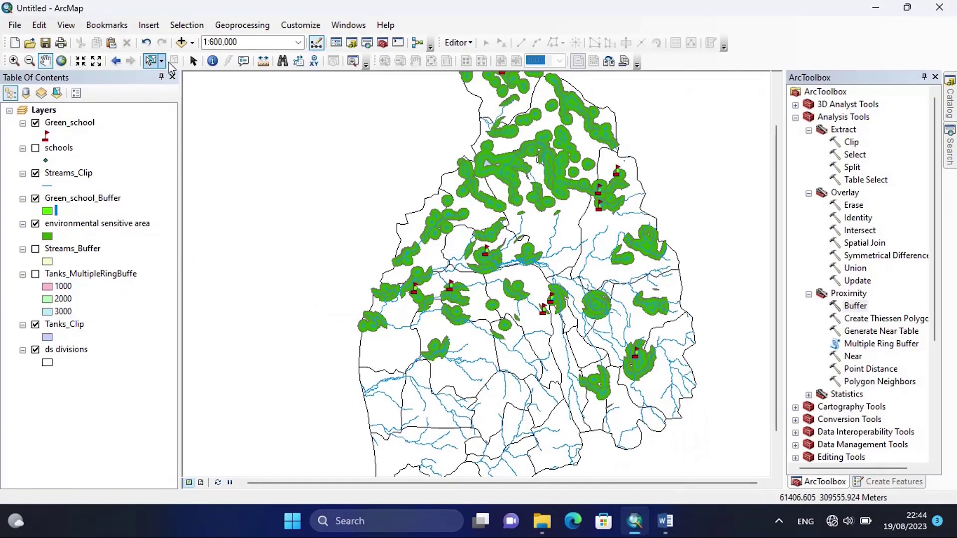
pyautogui.click(192, 43)
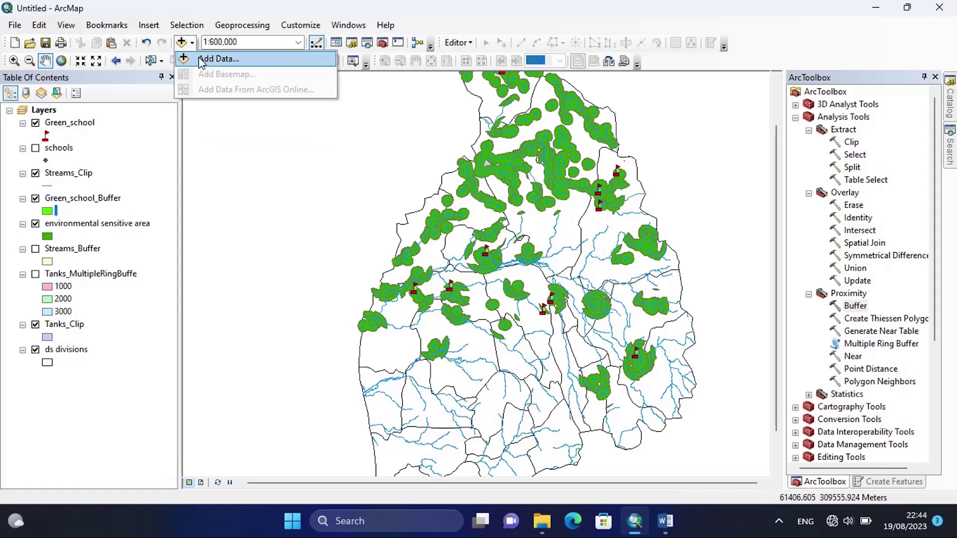
pyautogui.click(202, 59)
pyautogui.click(342, 199)
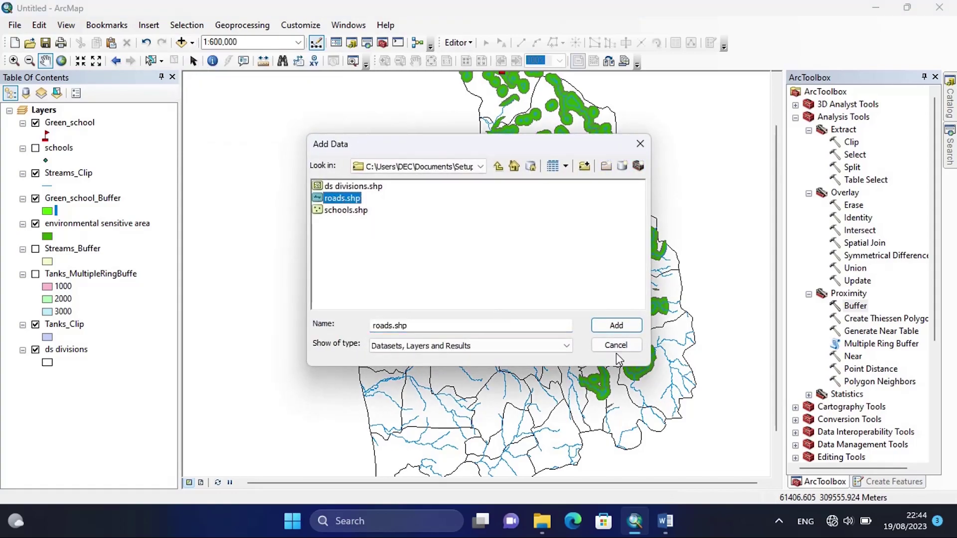
pyautogui.click(618, 327)
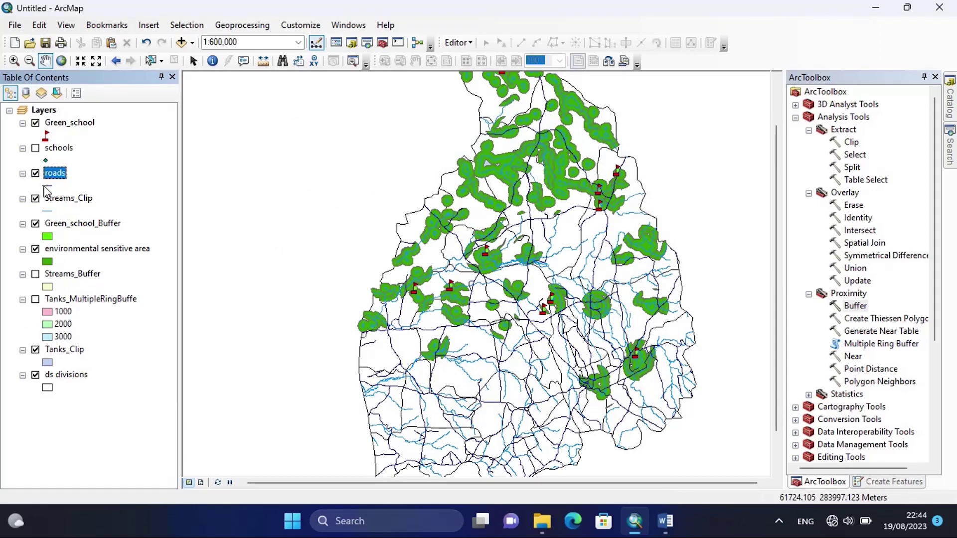
# Step: Give the roads layer the red Highway Ramp line symbol
pyautogui.click(47, 188)
pyautogui.click(325, 183)
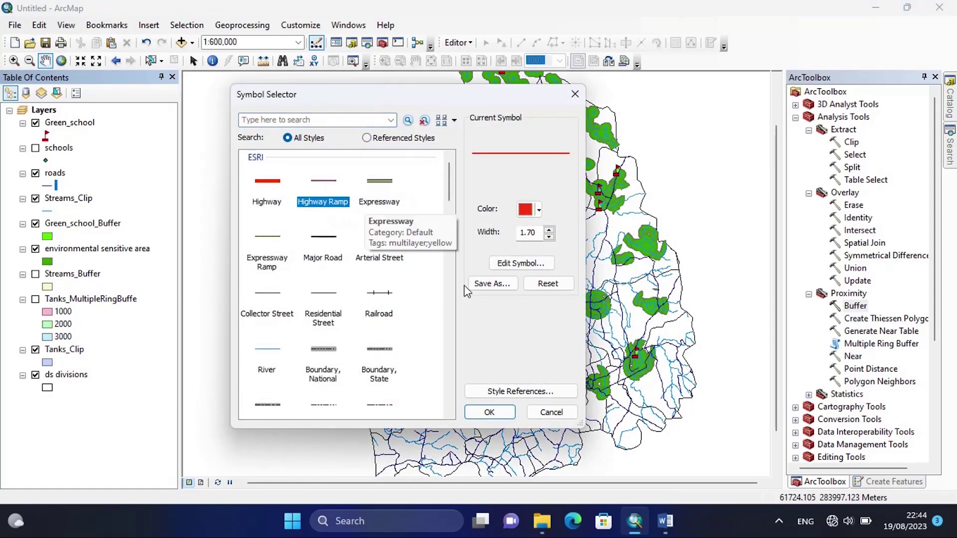
pyautogui.click(490, 413)
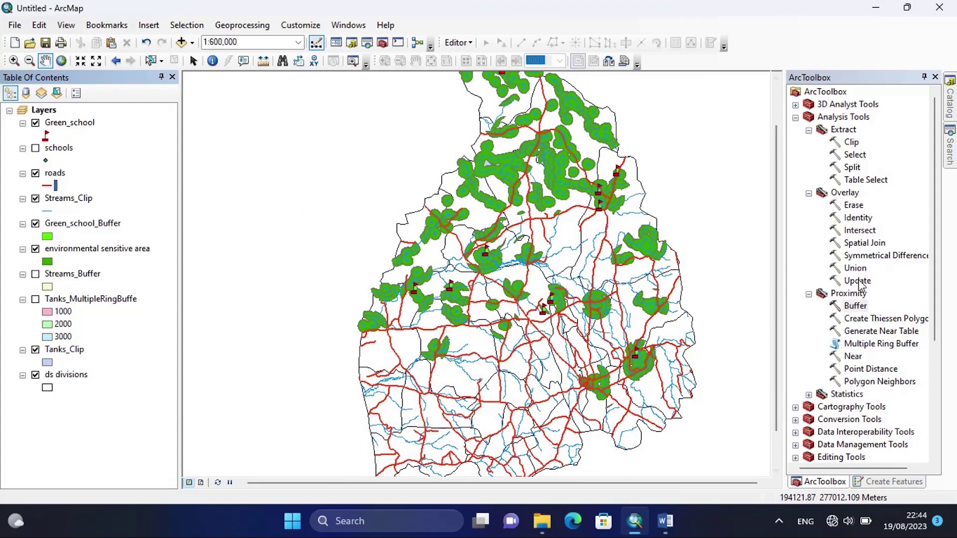
# Step: Start the Multiple Ring Buffer tool and set roads as its input features
pyautogui.doubleClick(869, 344)
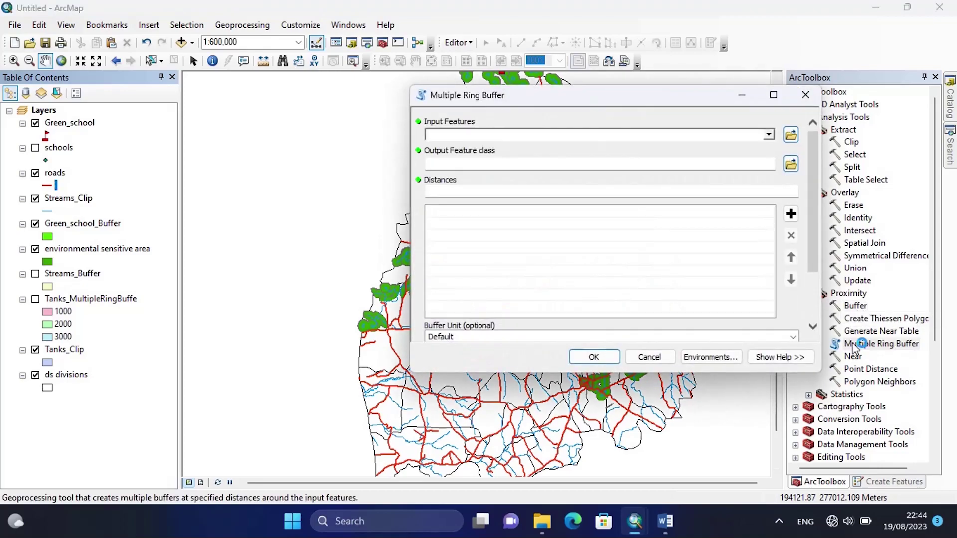
pyautogui.click(770, 137)
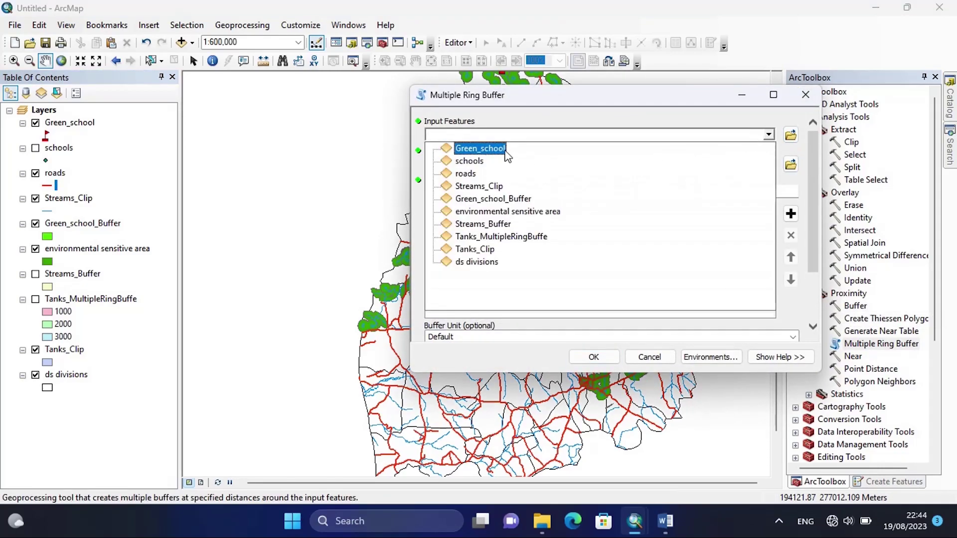
pyautogui.click(472, 177)
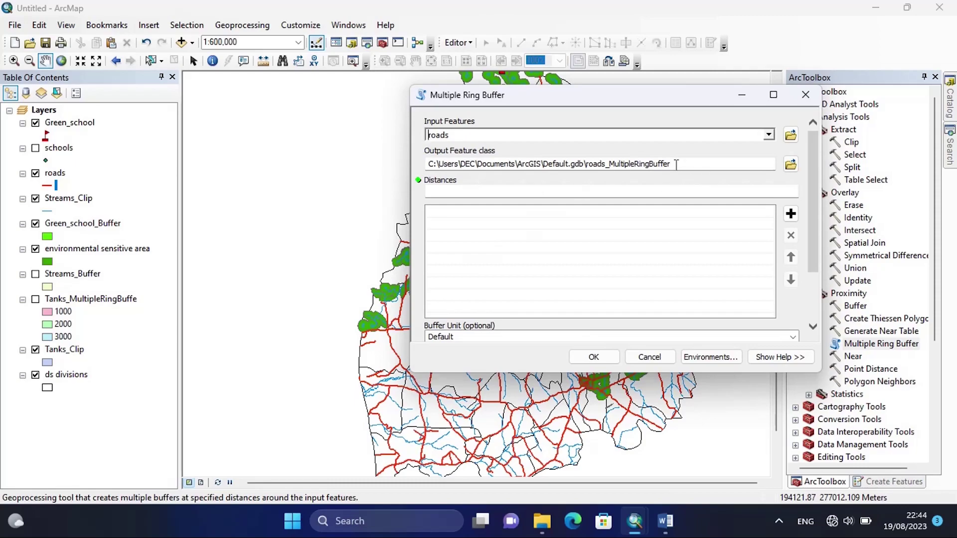
# Step: Set the ring buffer output to be saved as roads_MultipleRingBuffer in the Output folder
pyautogui.moveTo(677, 164); pyautogui.dragTo(601, 165)
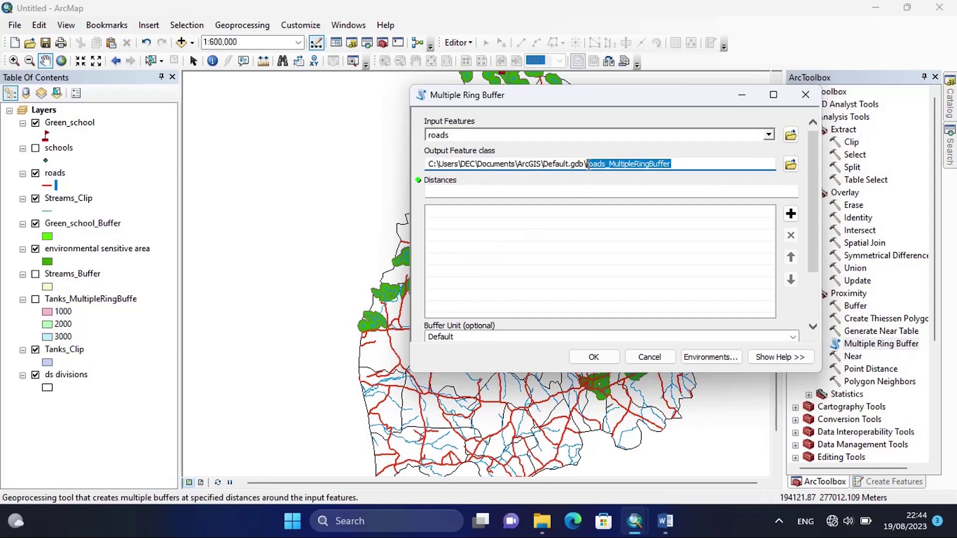
pyautogui.rightClick(592, 166)
pyautogui.click(624, 210)
pyautogui.click(791, 165)
pyautogui.click(587, 305)
pyautogui.rightClick(586, 305)
pyautogui.click(620, 366)
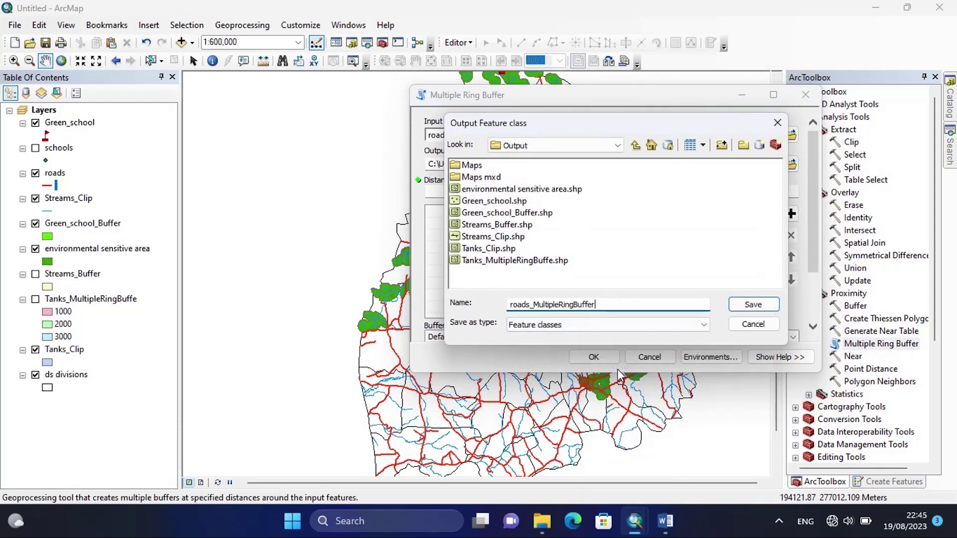
pyautogui.click(746, 307)
# Step: Switch to the Word exercise document and check the distances required in task g
pyautogui.click(694, 192)
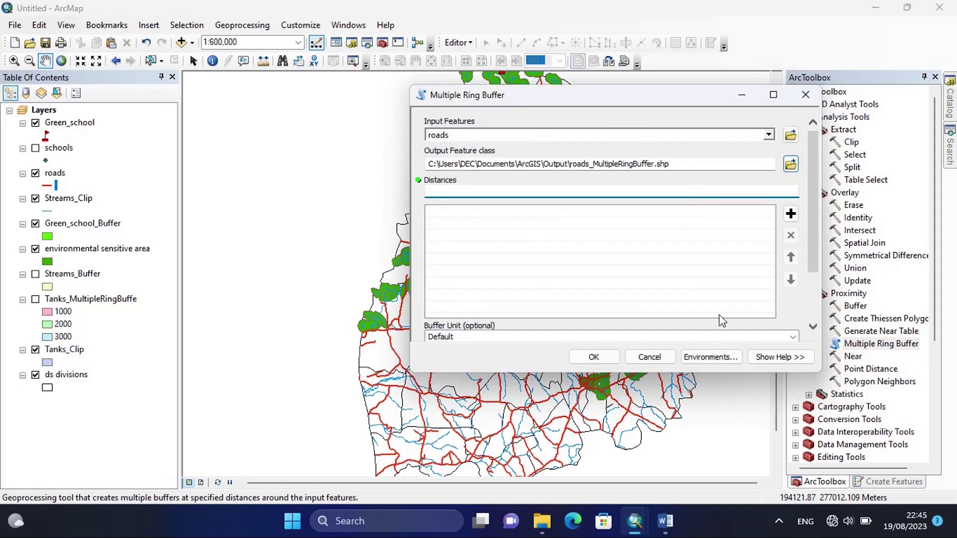
pyautogui.click(666, 521)
pyautogui.moveTo(566, 291); pyautogui.dragTo(584, 289)
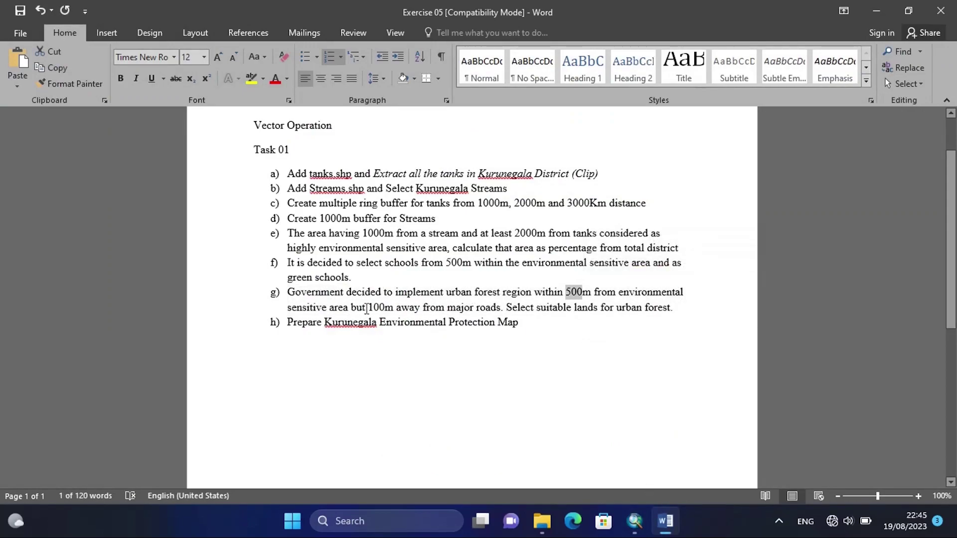
pyautogui.moveTo(367, 309); pyautogui.dragTo(384, 307)
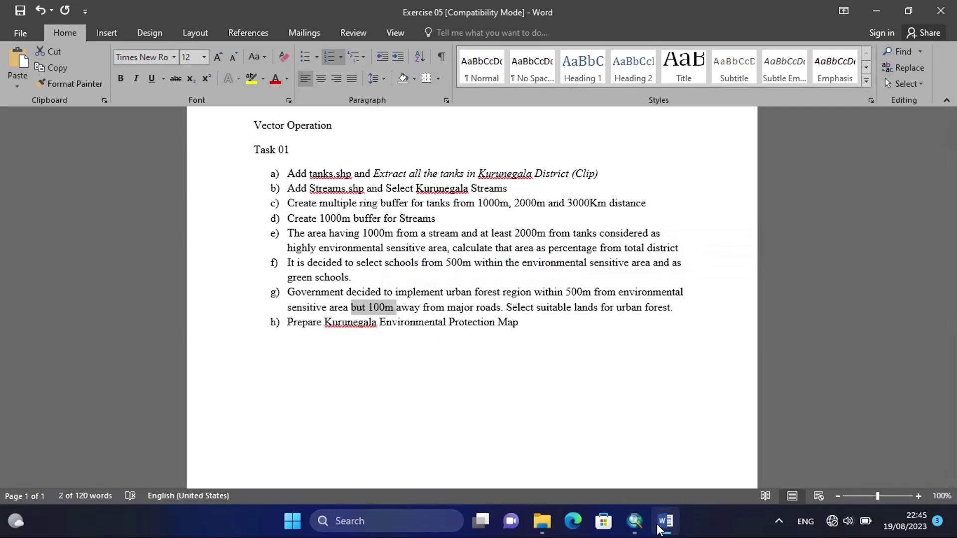
pyautogui.moveTo(637, 527)
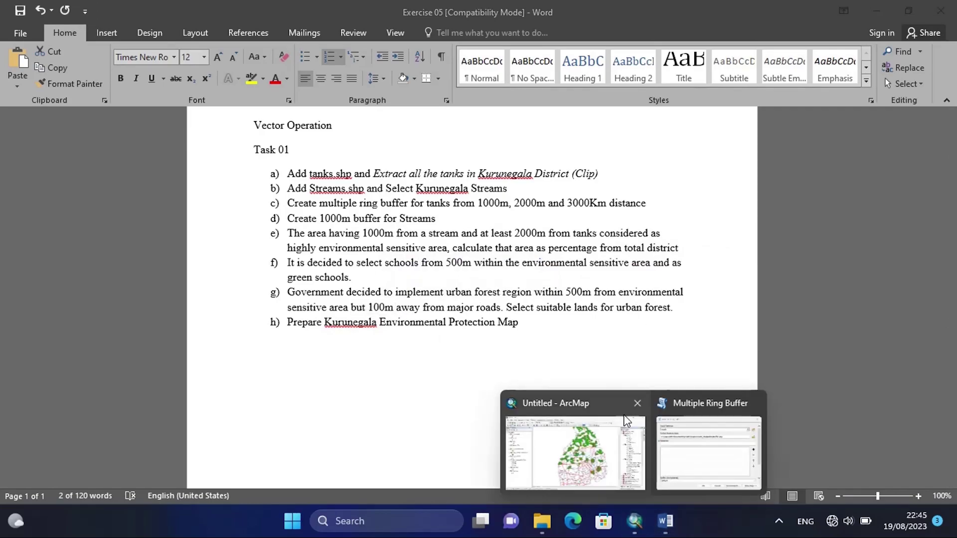
# Step: Switch back to the ArcMap Multiple Ring Buffer tool and add ring distances of 100 and 500
pyautogui.click(707, 448)
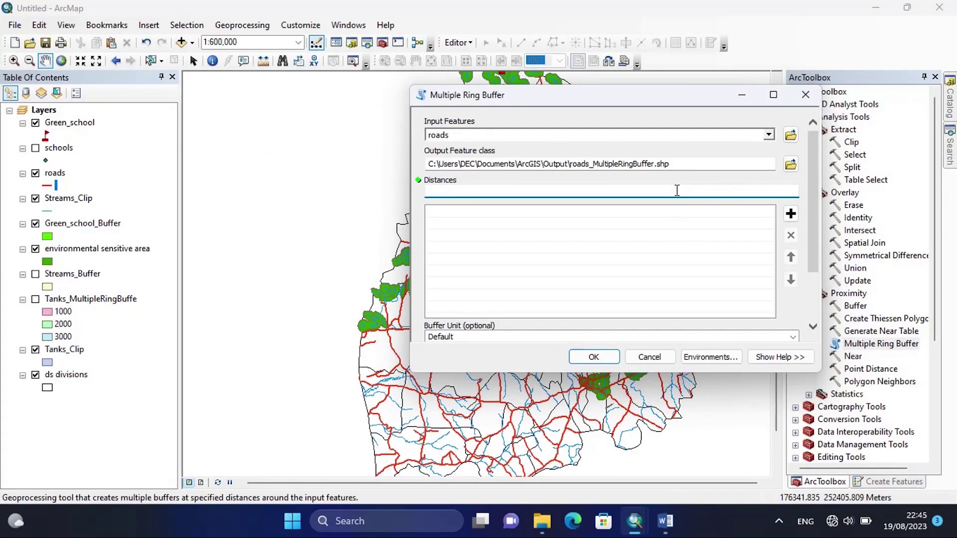
pyautogui.click(791, 215)
pyautogui.click(783, 191)
pyautogui.click(791, 214)
# Step: Set the ring buffer unit to Meters and run the tool on the roads
pyautogui.moveTo(809, 240); pyautogui.dragTo(815, 303)
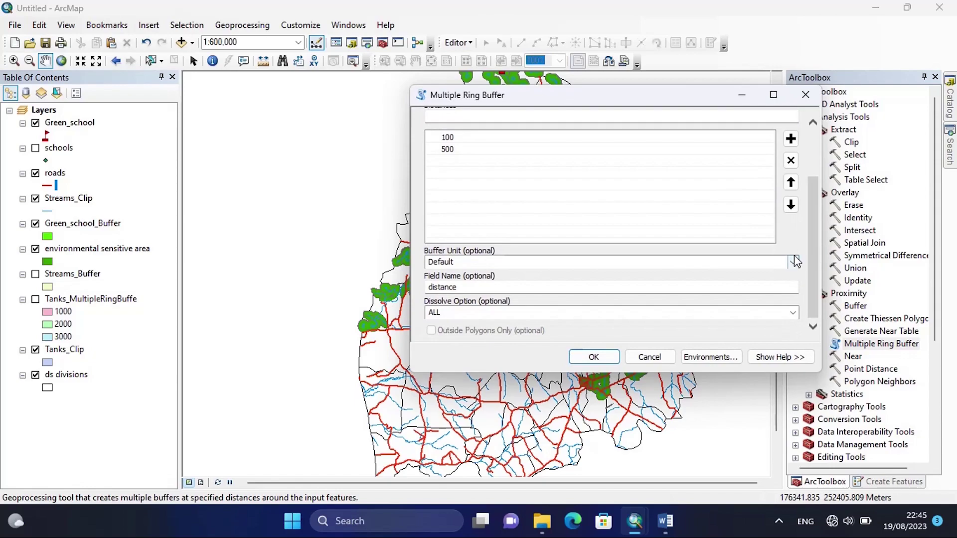
pyautogui.click(796, 262)
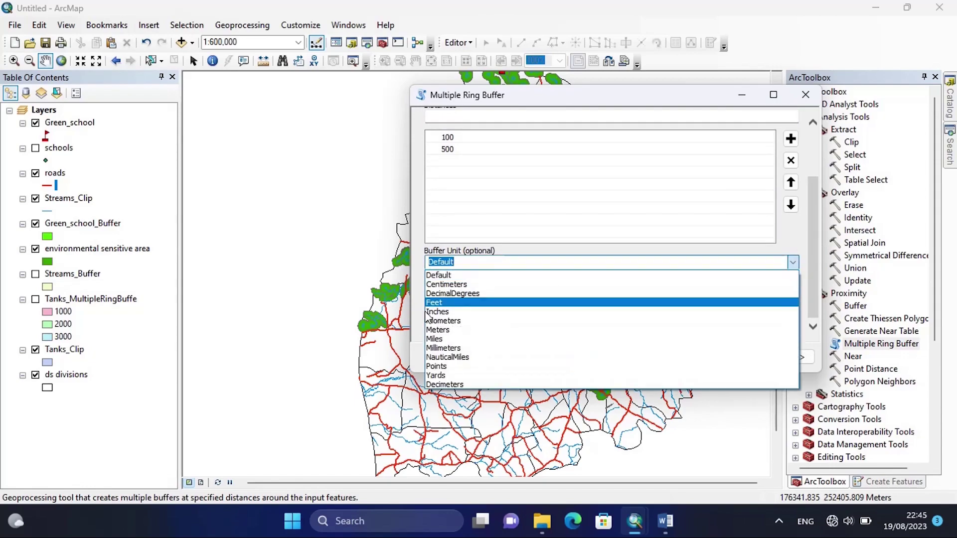
pyautogui.click(432, 330)
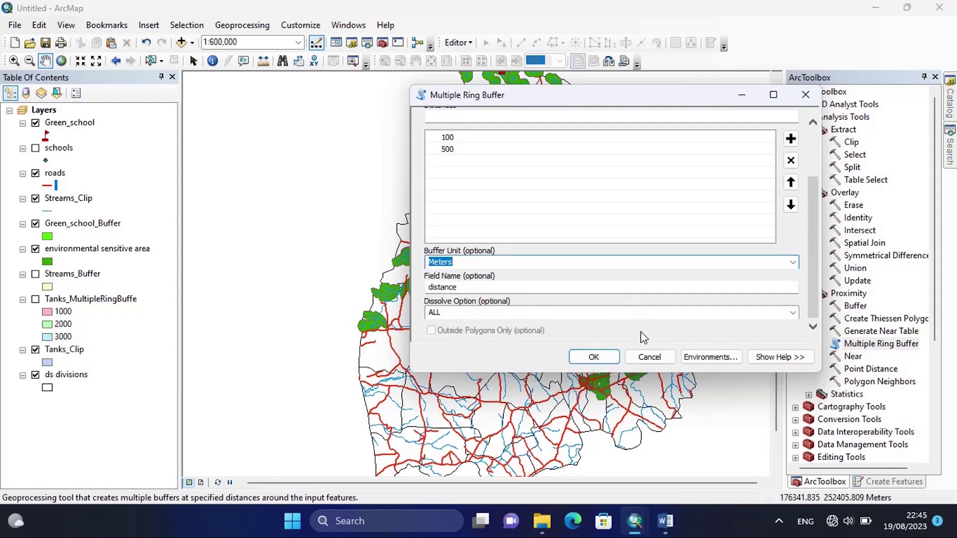
pyautogui.click(593, 357)
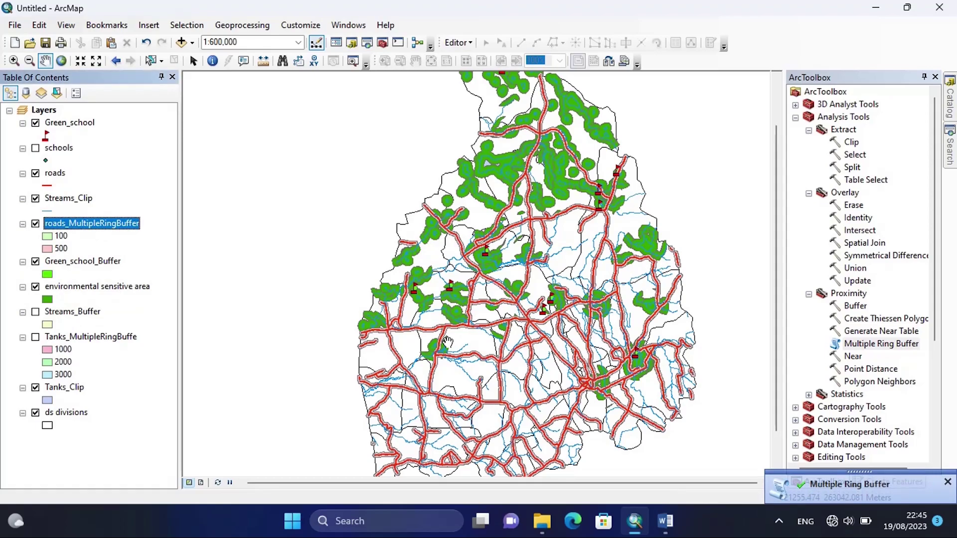
# Step: Start the Clip tool with roads_MultipleRingBuffer as input features and environmental sensitive area as clip features
pyautogui.doubleClick(850, 143)
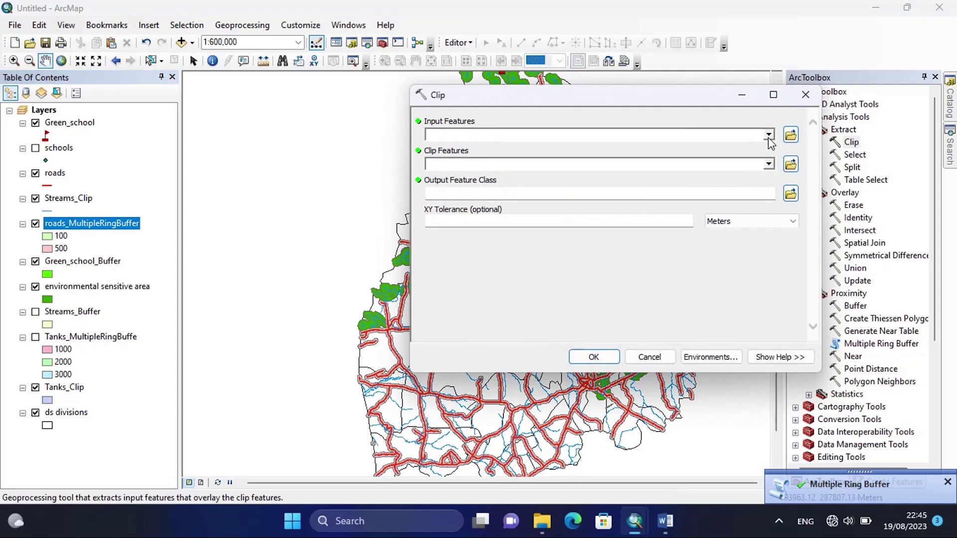
pyautogui.click(768, 136)
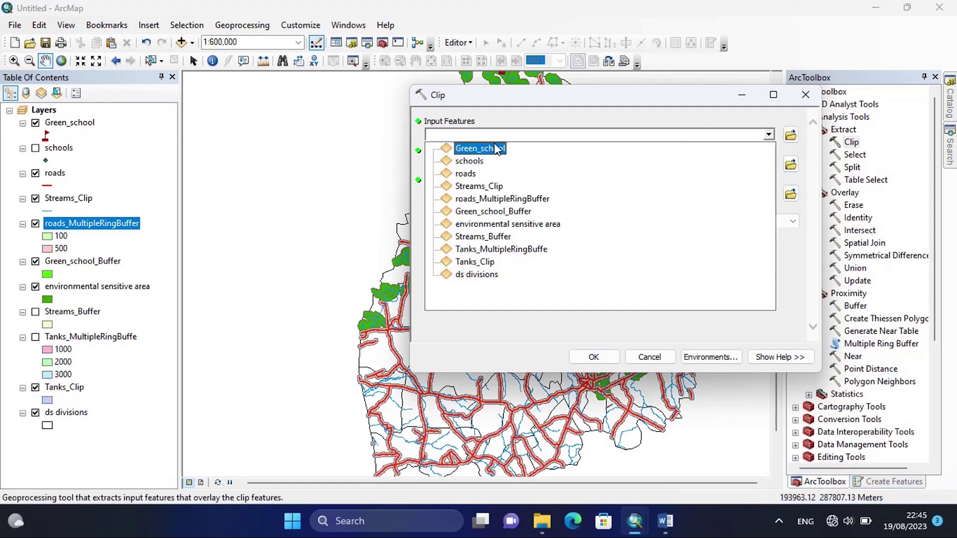
pyautogui.click(472, 198)
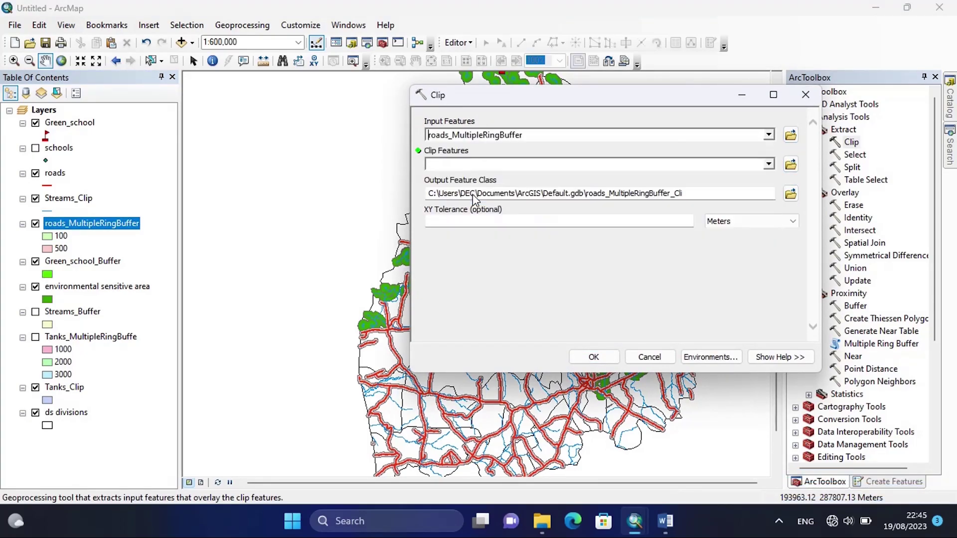
pyautogui.click(769, 165)
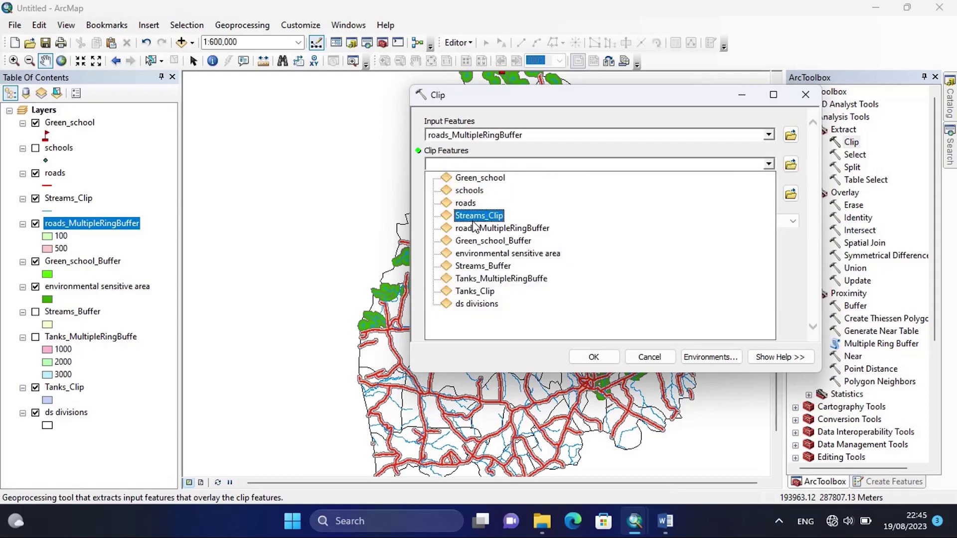
pyautogui.click(474, 255)
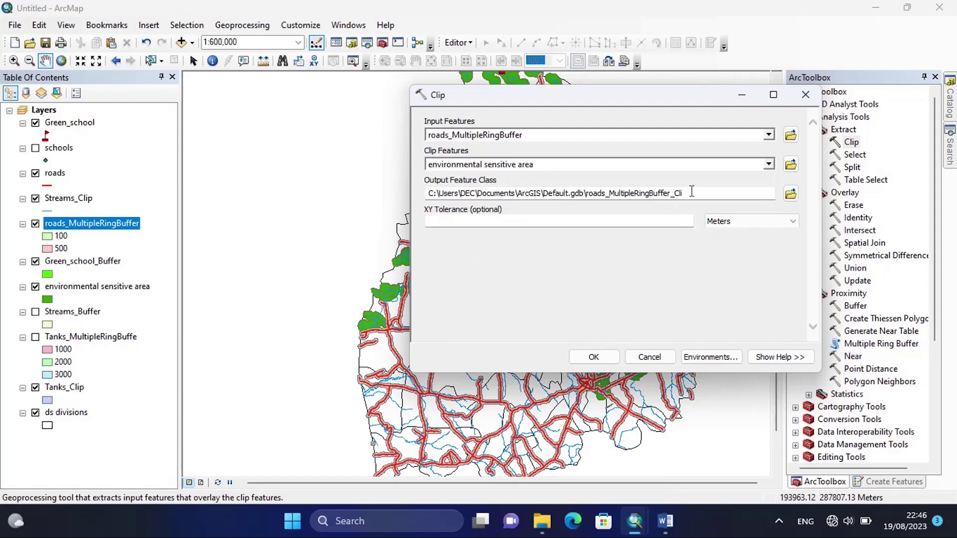
# Step: Begin choosing the Clip output location, then switch to the Word exercise and copy the words "urban forest" from task g
pyautogui.click(791, 194)
pyautogui.click(665, 521)
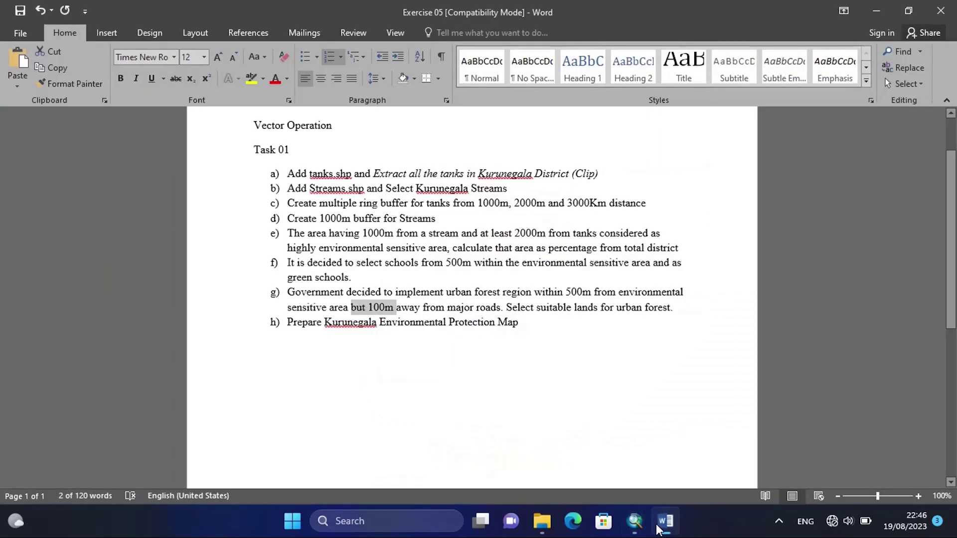
pyautogui.click(403, 308)
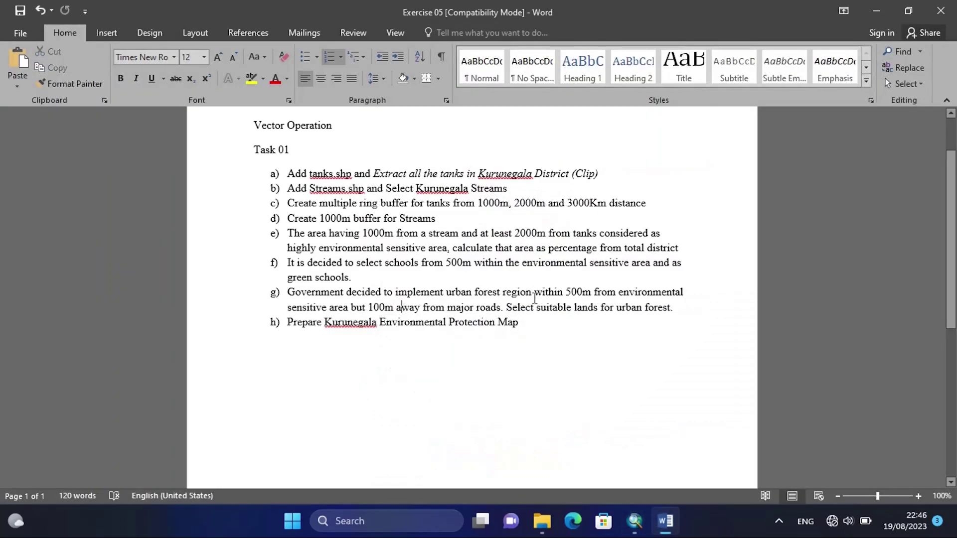
pyautogui.moveTo(618, 292); pyautogui.dragTo(323, 303)
pyautogui.moveTo(329, 305); pyautogui.dragTo(329, 306)
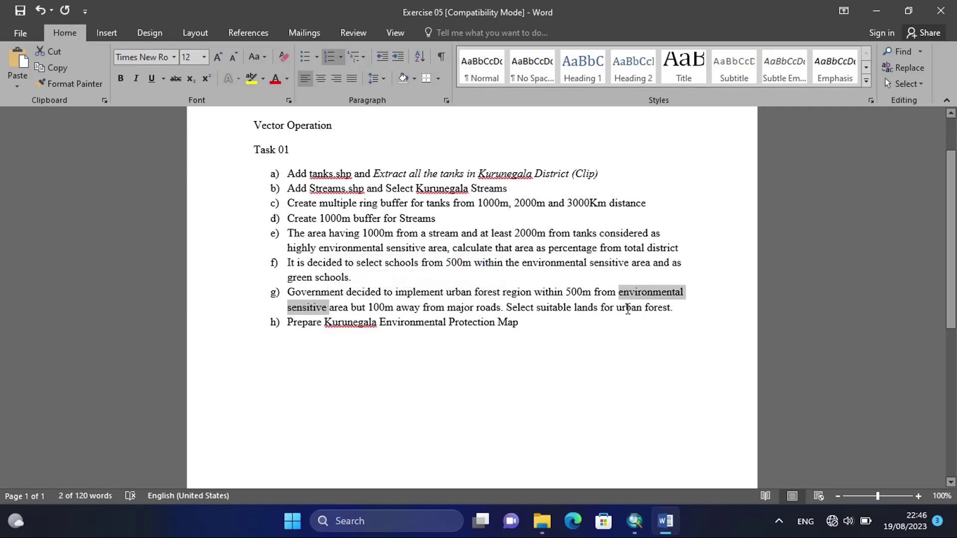
pyautogui.moveTo(618, 308); pyautogui.dragTo(664, 307)
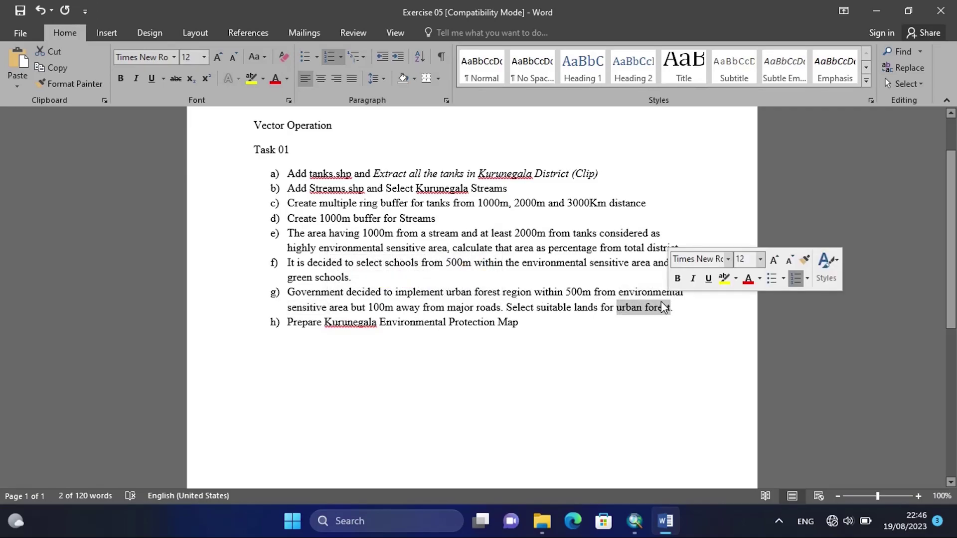
pyautogui.rightClick(661, 306)
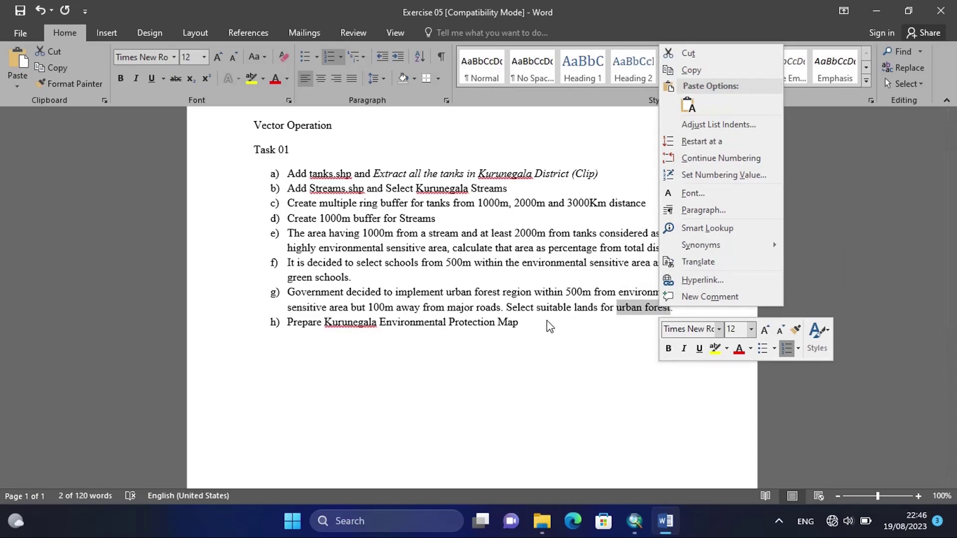
pyautogui.click(502, 308)
pyautogui.moveTo(501, 308); pyautogui.dragTo(628, 306)
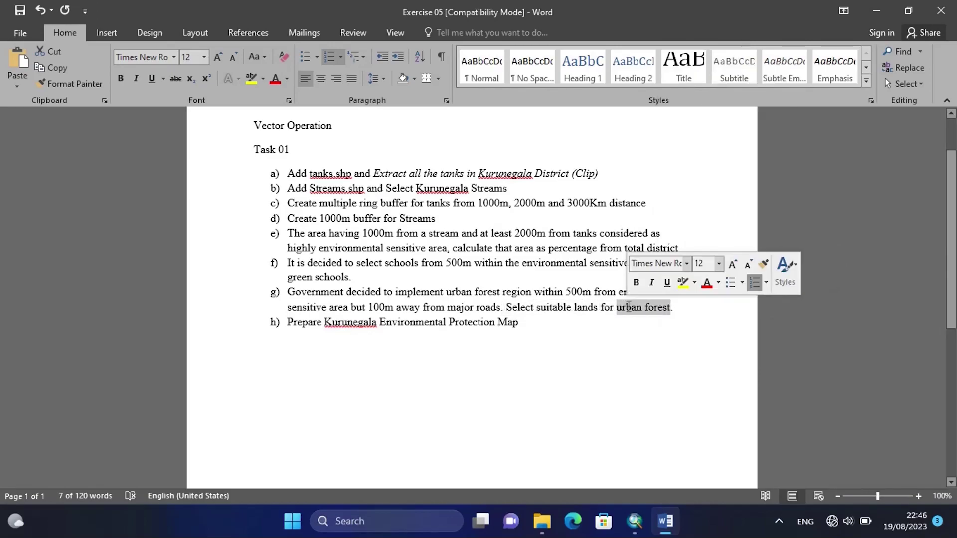
pyautogui.rightClick(629, 307)
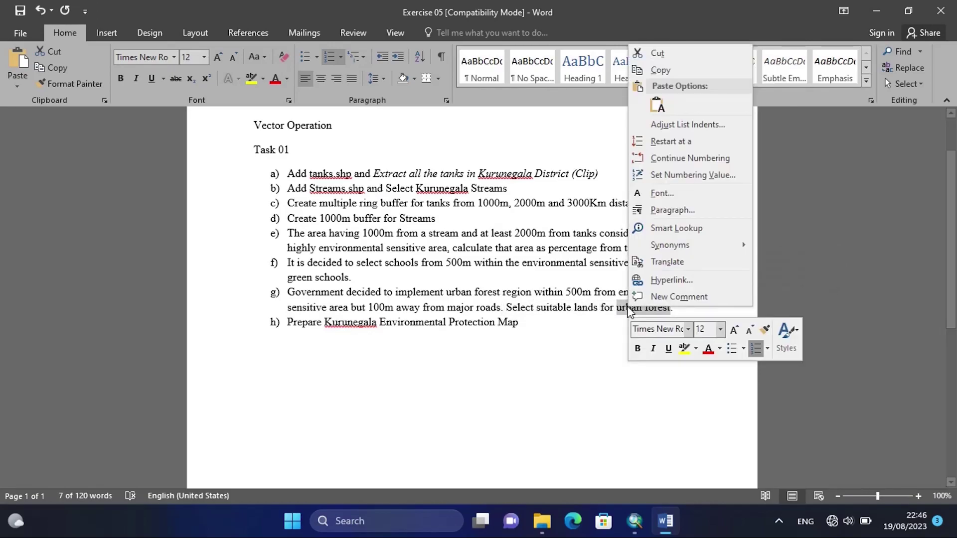
pyautogui.click(650, 76)
# Step: Return to ArcMap, save the Clip output as urban forest in the Output folder, and run the clip
pyautogui.click(636, 531)
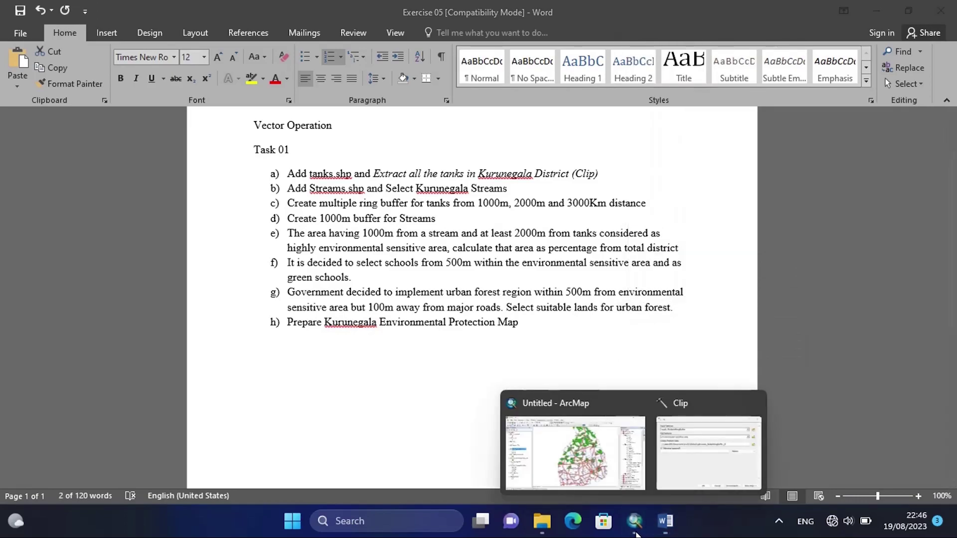
pyautogui.click(708, 452)
pyautogui.click(630, 305)
pyautogui.rightClick(630, 305)
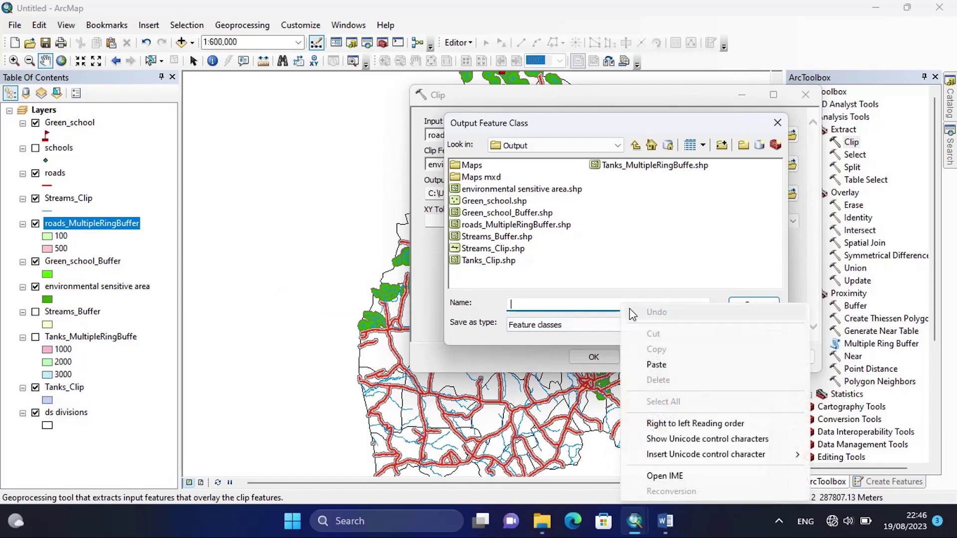
pyautogui.click(656, 365)
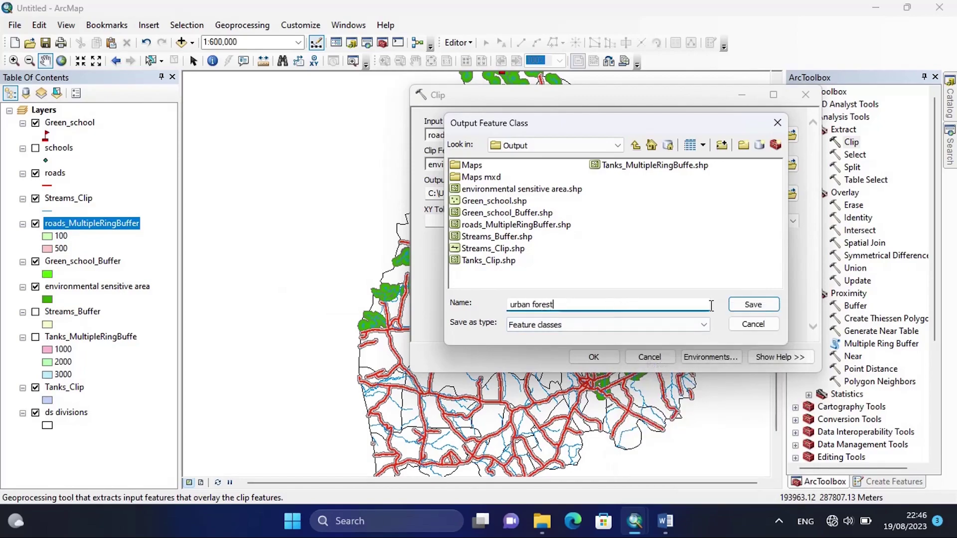
pyautogui.click(744, 304)
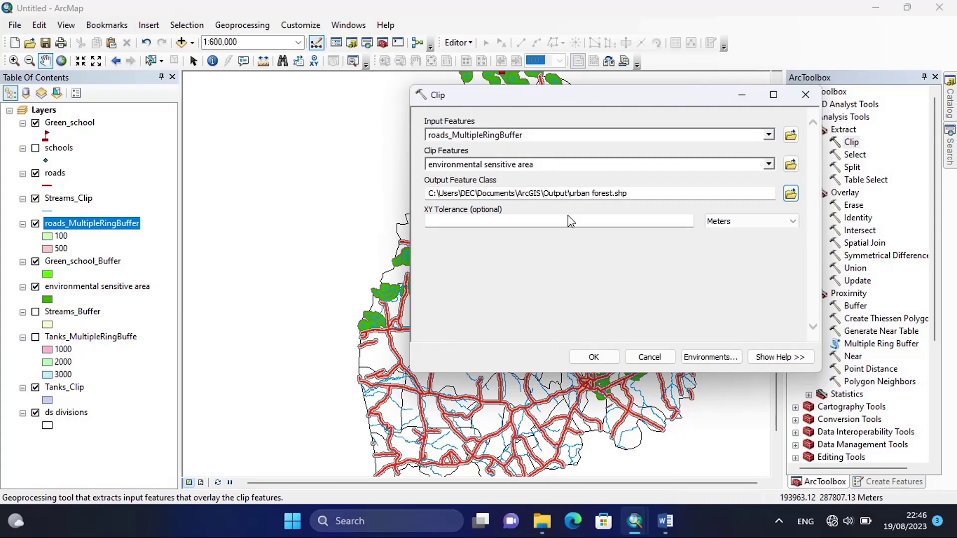
pyautogui.click(593, 357)
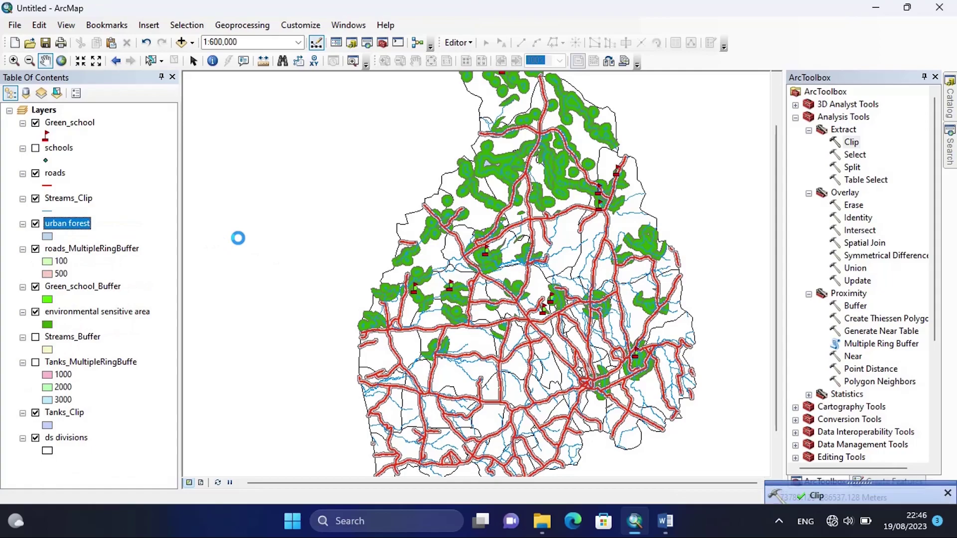
# Step: Hide the roads and roads_MultipleRingBuffer layers and inspect the clipped urban forest areas up close
pyautogui.click(35, 174)
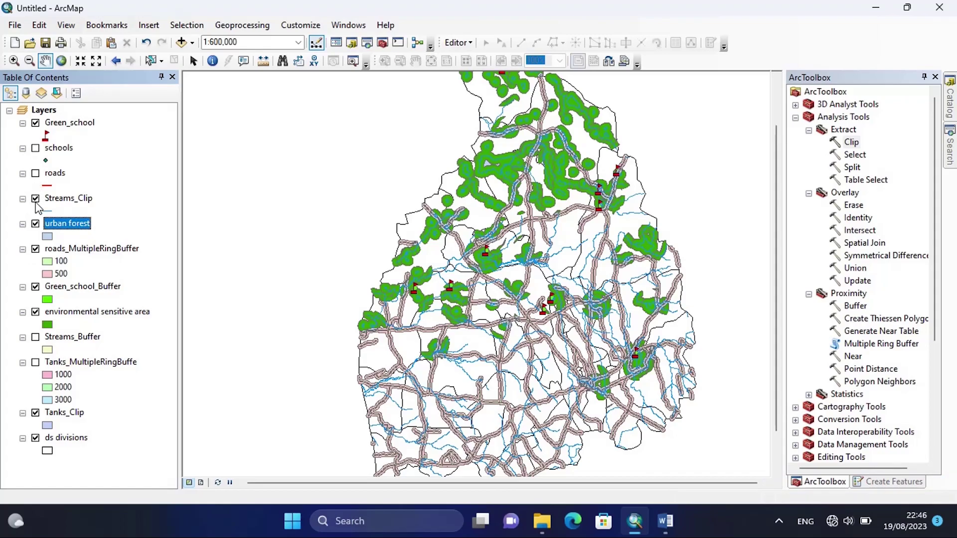
pyautogui.click(35, 174)
pyautogui.click(36, 175)
pyautogui.click(35, 250)
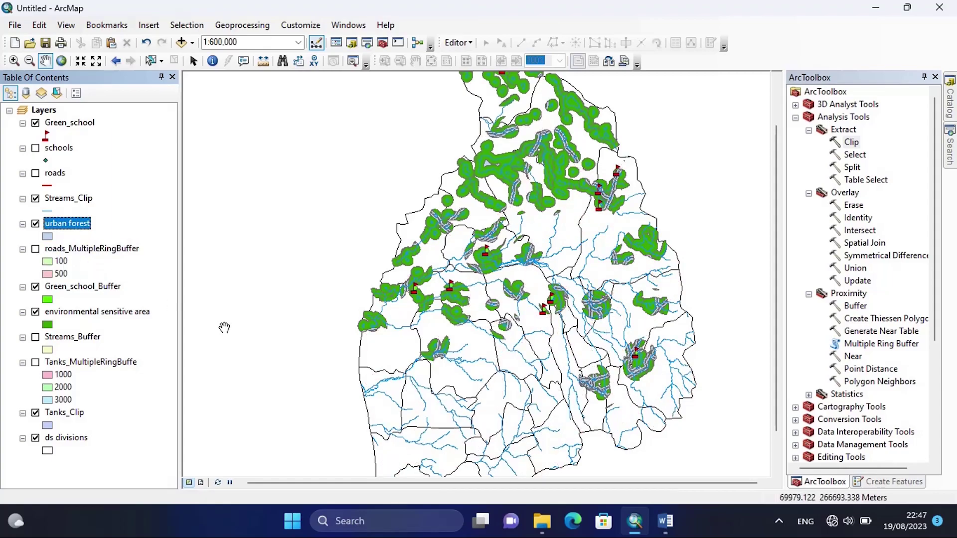
pyautogui.scroll(4, 459, 347)
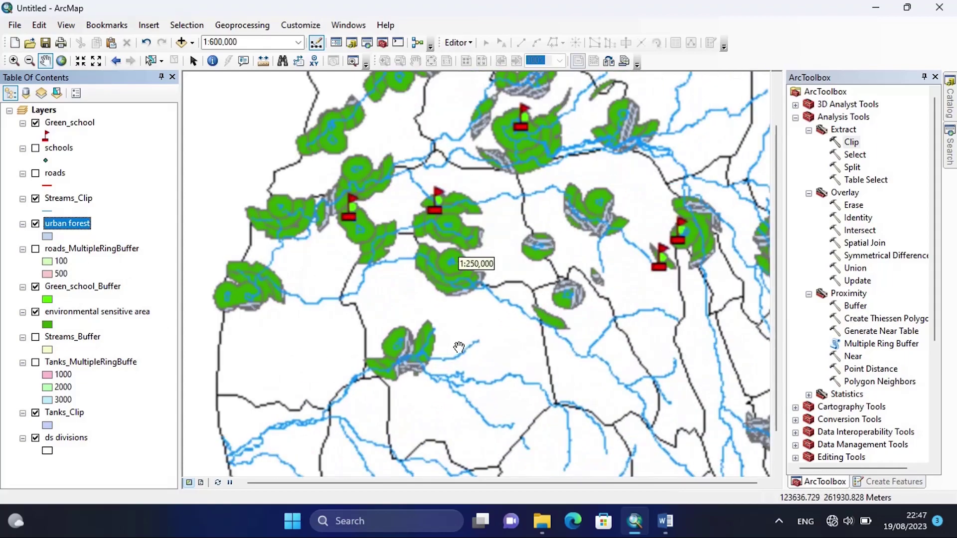
pyautogui.scroll(2, 459, 347)
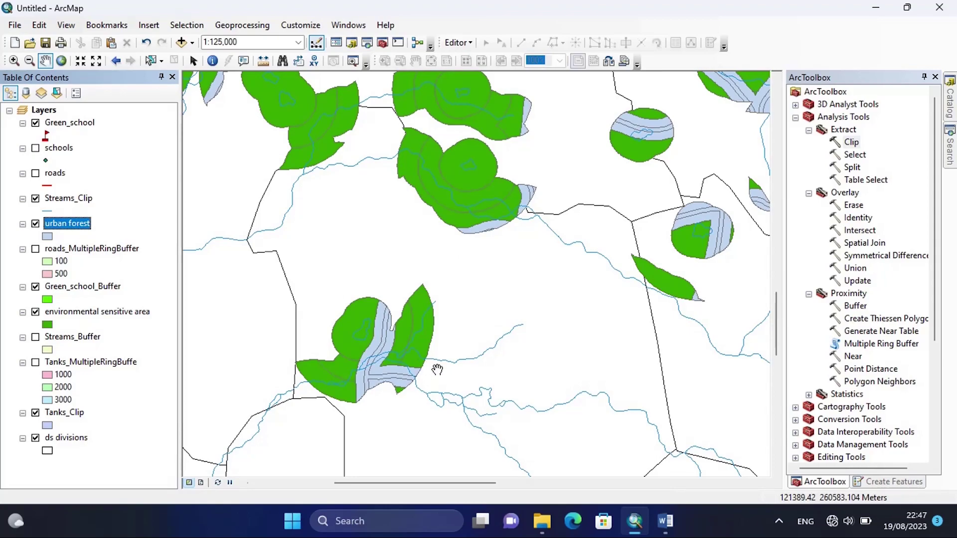
# Step: Read task h in the Word exercise document, then return to ArcMap and view the wider district map
pyautogui.moveTo(666, 521)
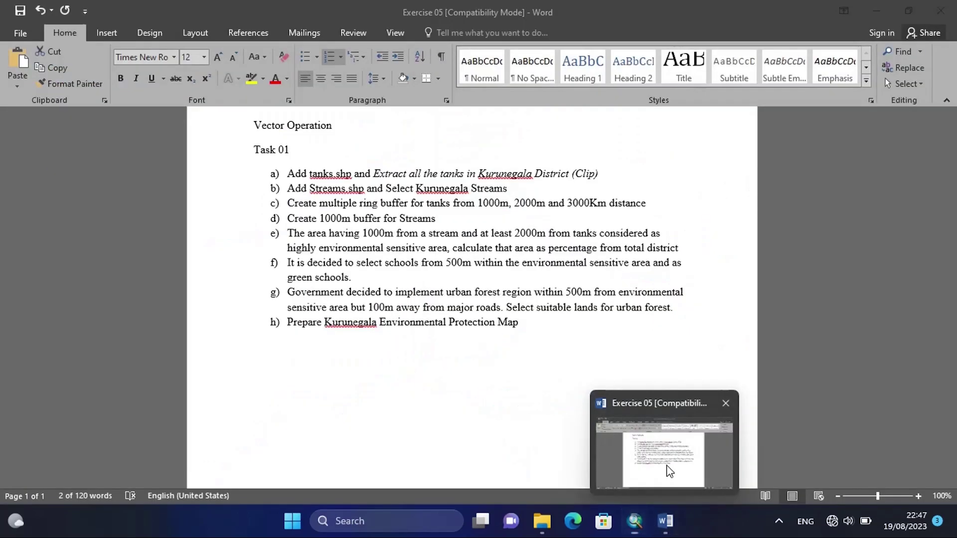
pyautogui.click(667, 468)
pyautogui.click(551, 358)
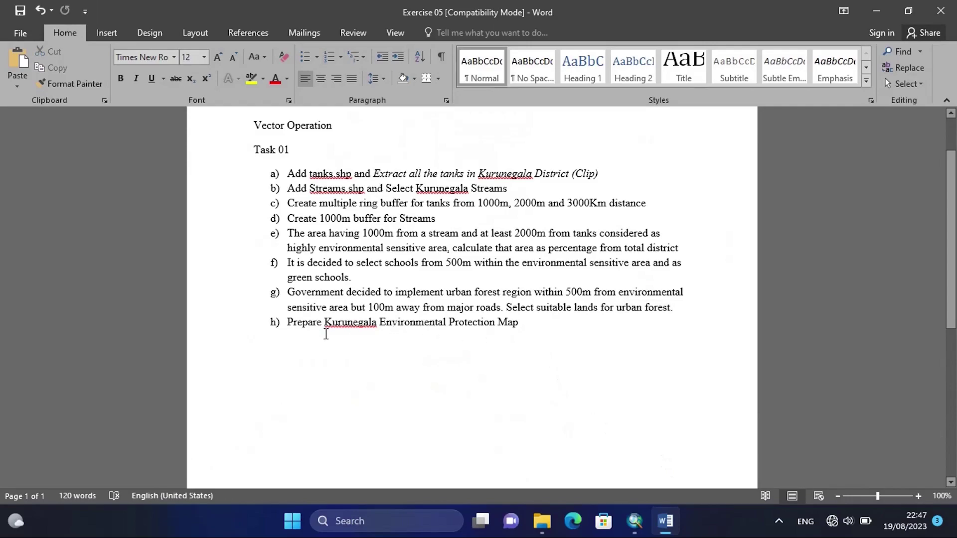
pyautogui.moveTo(288, 324); pyautogui.dragTo(527, 329)
pyautogui.click(454, 374)
pyautogui.moveTo(670, 523)
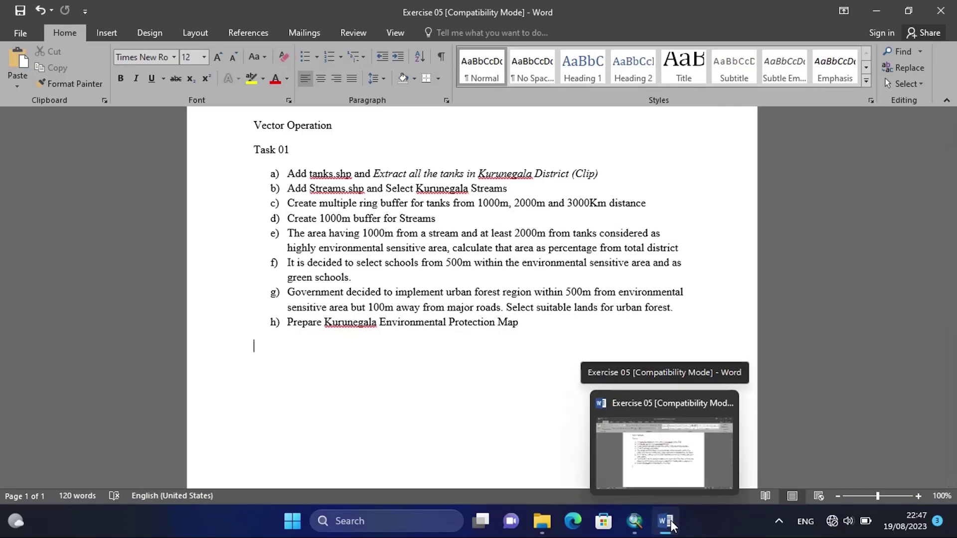
pyautogui.click(670, 523)
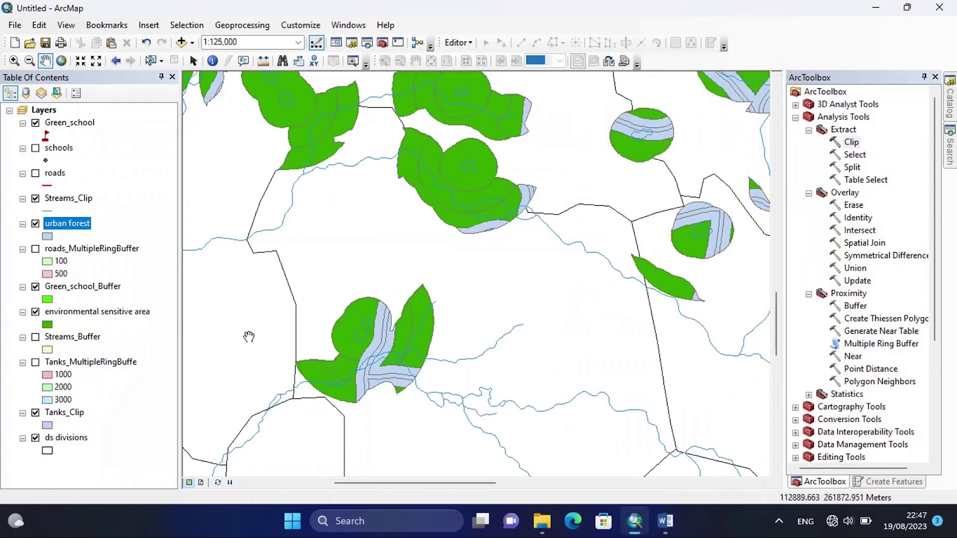
pyautogui.scroll(3, 390, 339)
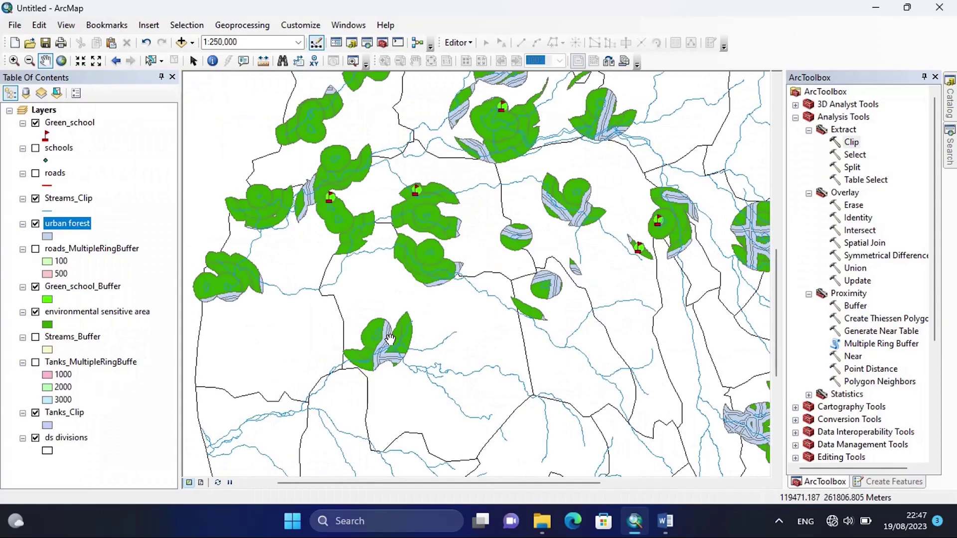
pyautogui.scroll(2, 390, 339)
pyautogui.scroll(1, 389, 339)
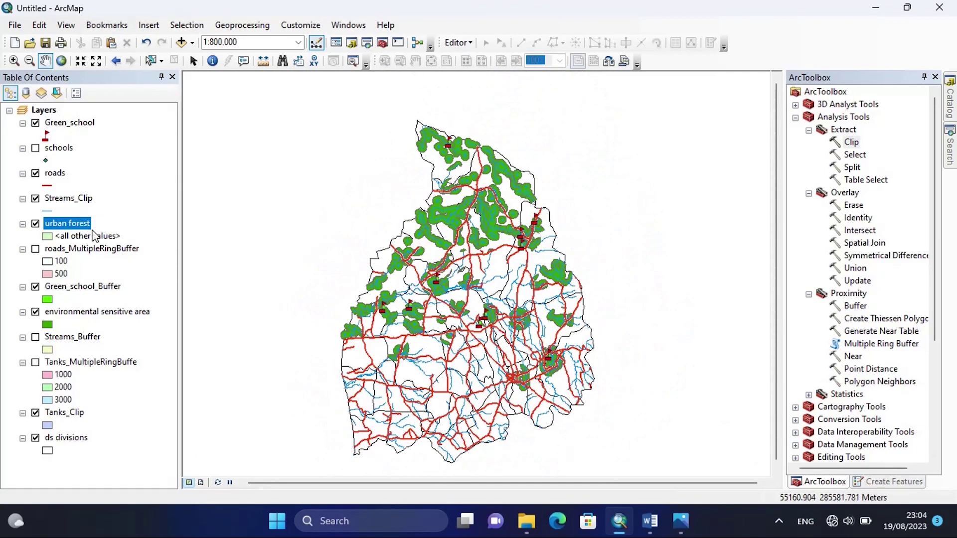
# Step: Categorize the urban forest layer by unique values of the distance field, adding all values, and apply the symbology
pyautogui.rightClick(88, 226)
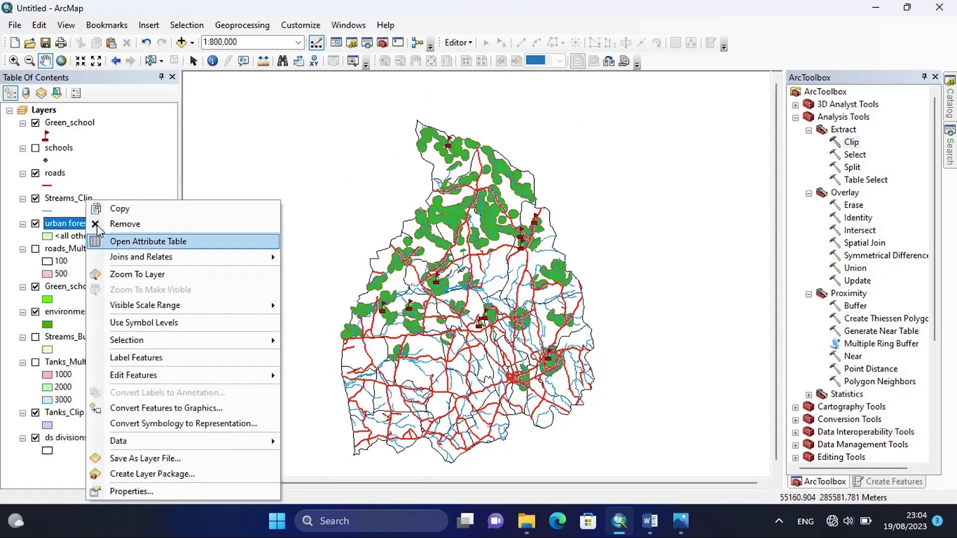
pyautogui.click(121, 490)
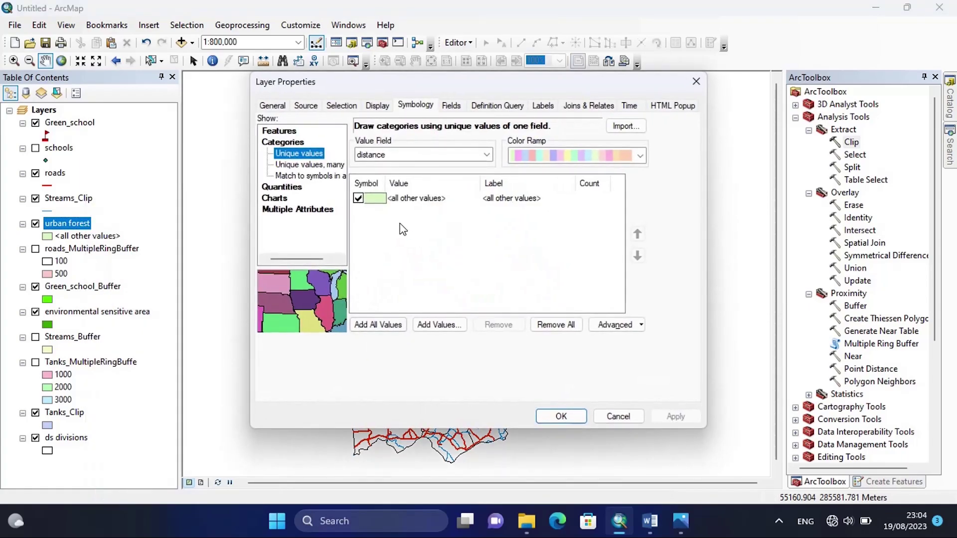
pyautogui.click(392, 324)
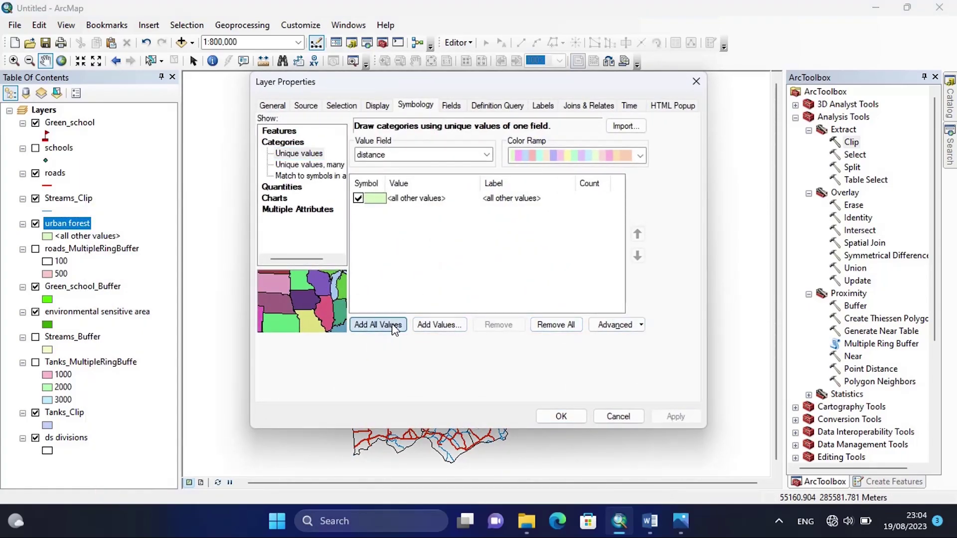
pyautogui.click(698, 418)
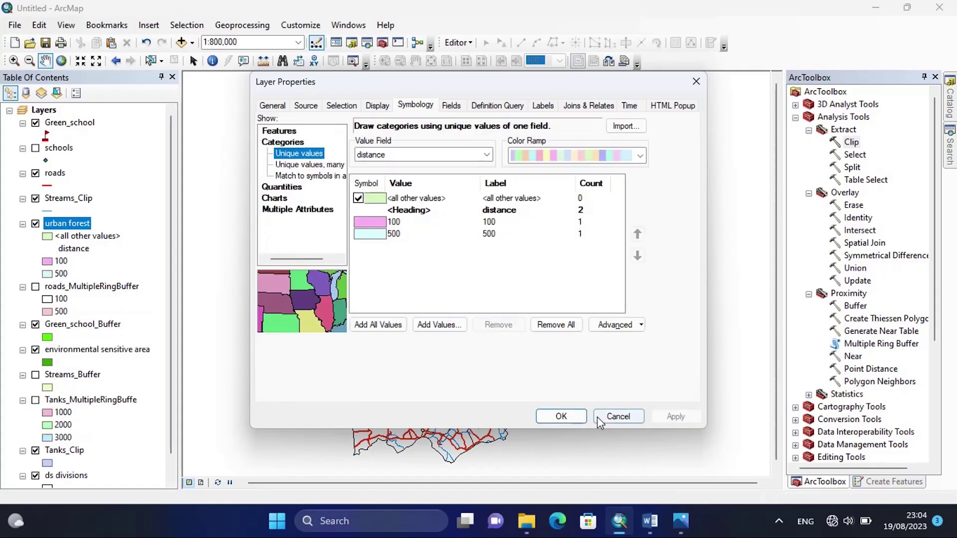
pyautogui.click(563, 417)
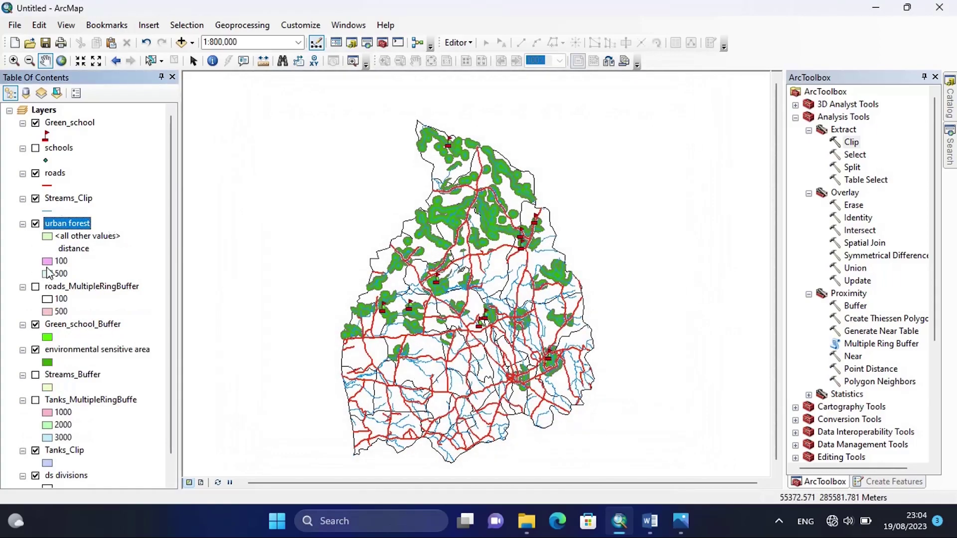
# Step: Give the 100 distance class of the urban forest layer the Hollow symbol
pyautogui.scroll(5, 344, 295)
pyautogui.moveTo(412, 343); pyautogui.dragTo(436, 174)
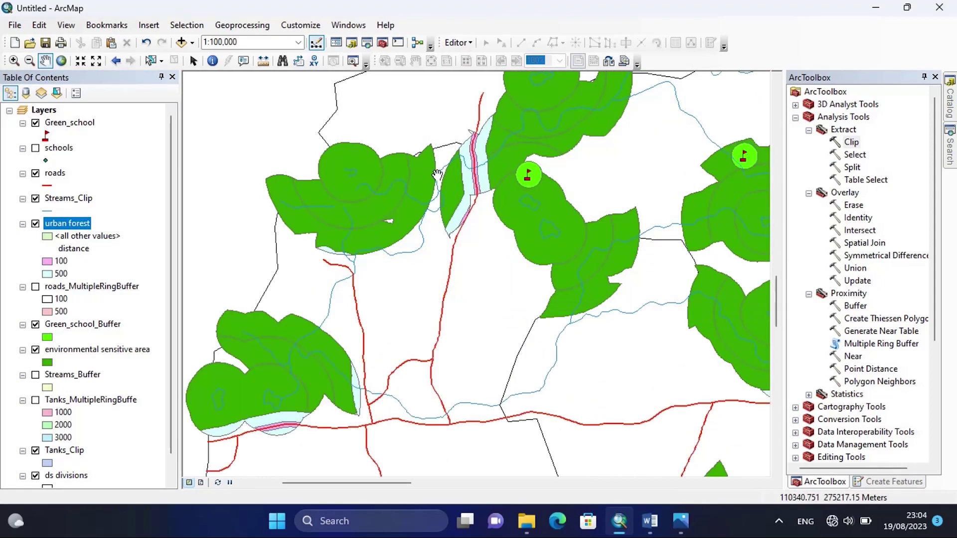
pyautogui.click(47, 263)
pyautogui.click(268, 238)
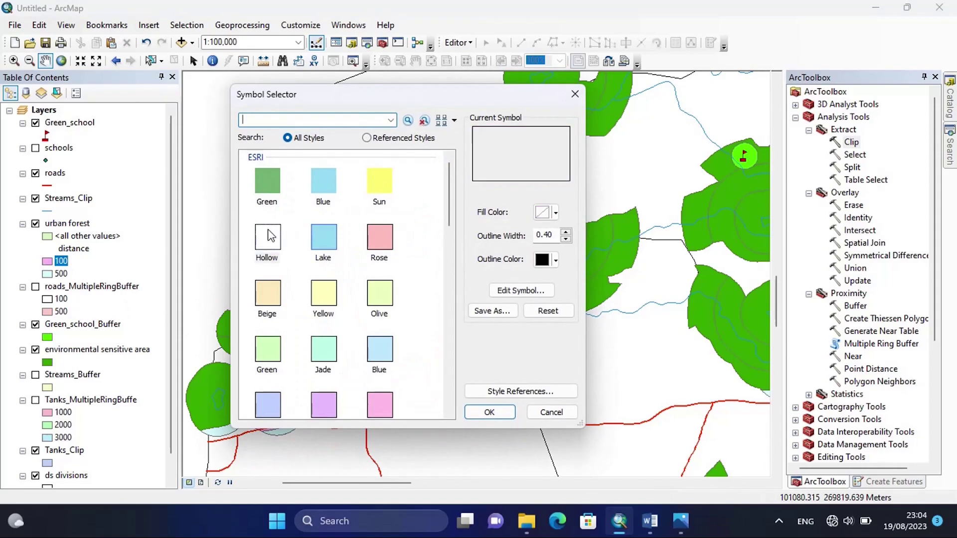
pyautogui.click(489, 412)
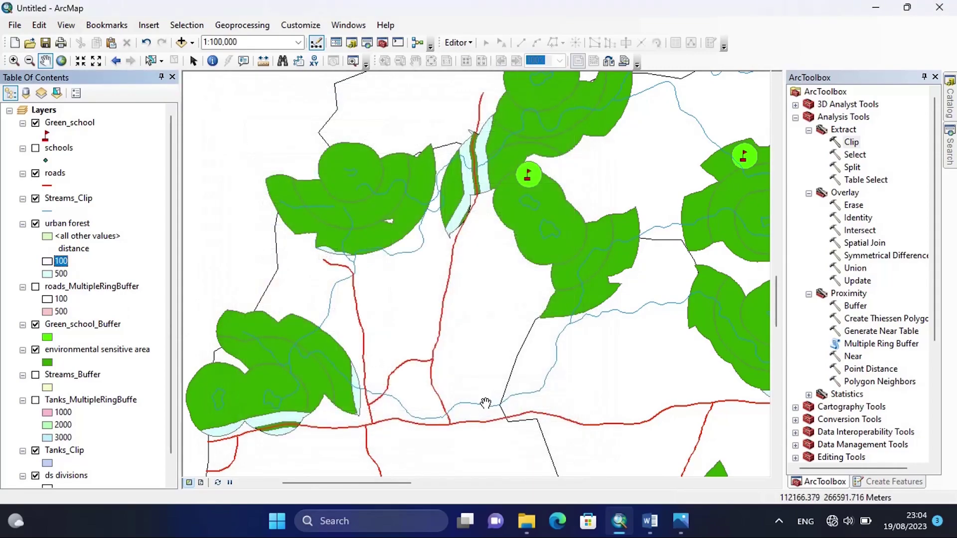
# Step: Fill the 500 distance class of the urban forest layer with bright green
pyautogui.click(47, 274)
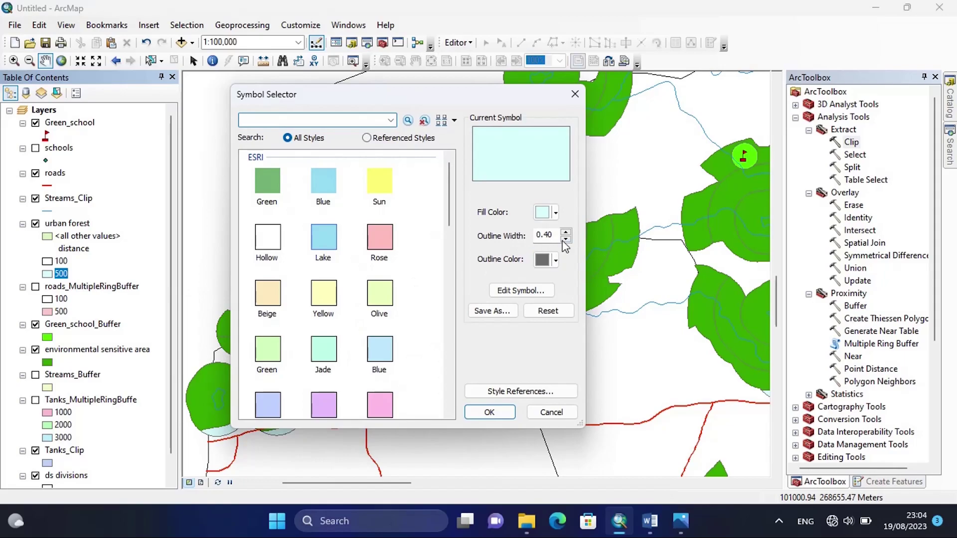
pyautogui.click(555, 213)
pyautogui.click(612, 274)
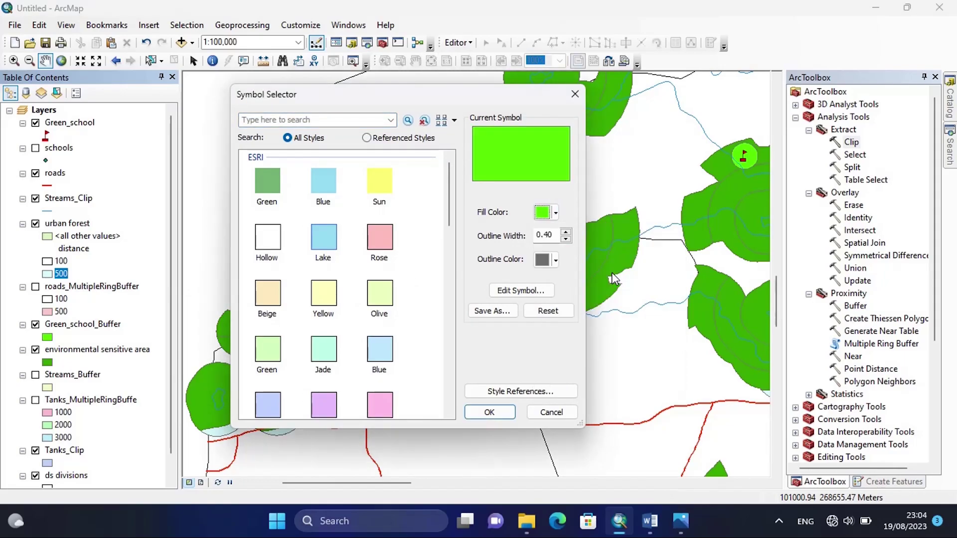
pyautogui.click(490, 413)
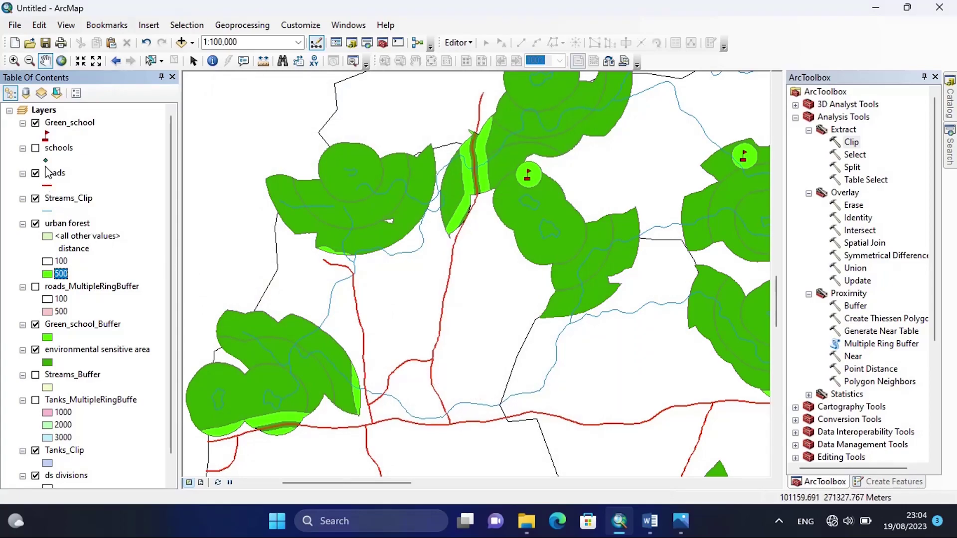
# Step: Change the Green_school_Buffer layer's fill color to gray
pyautogui.click(47, 338)
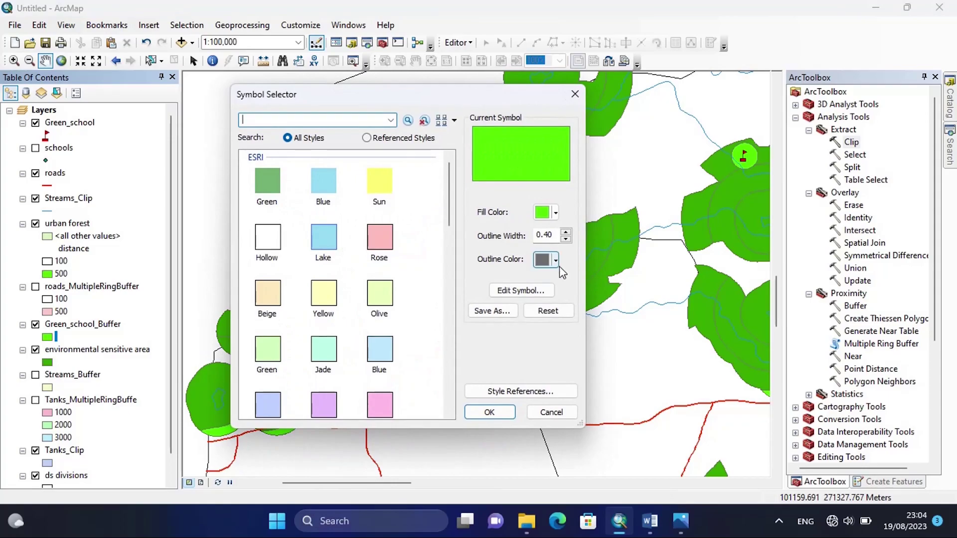
pyautogui.click(554, 213)
pyautogui.click(542, 307)
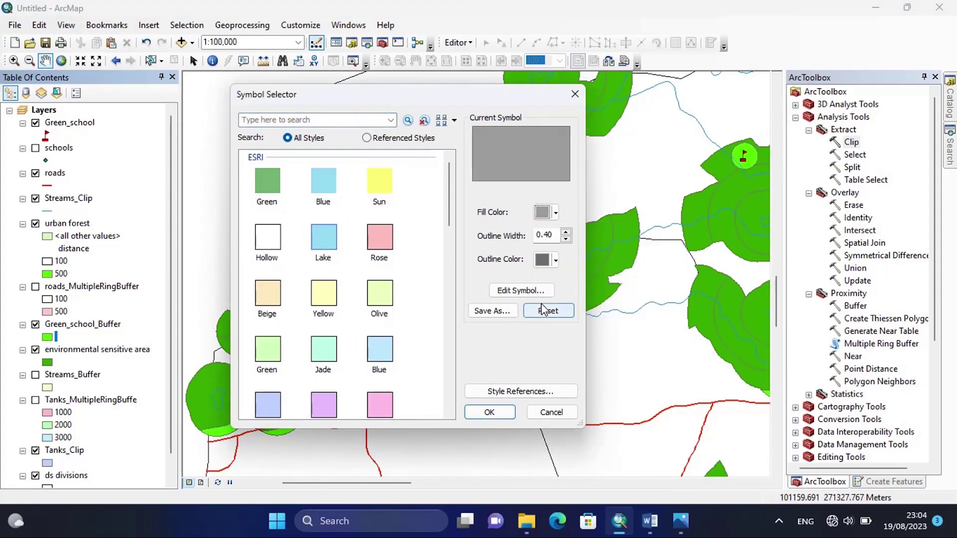
pyautogui.click(490, 412)
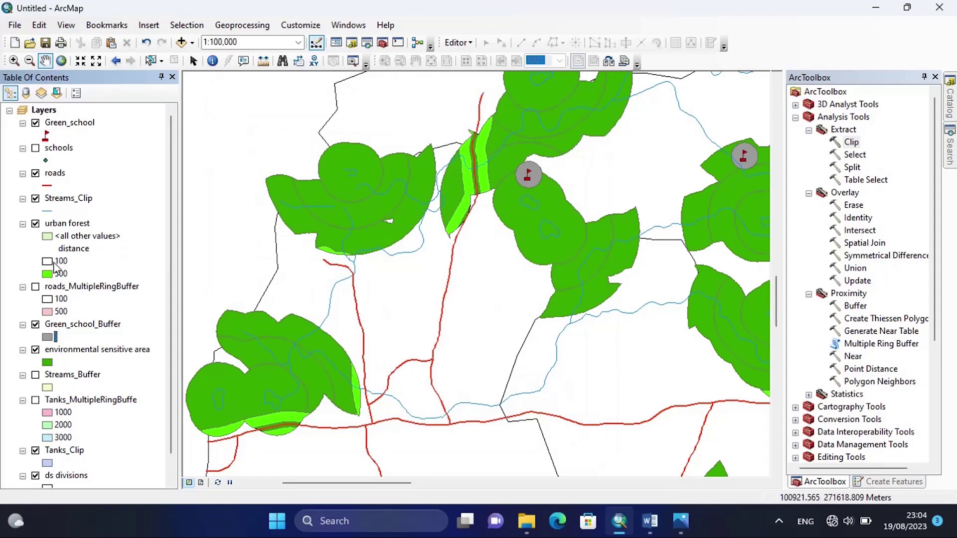
# Step: Change the environmental sensitive area layer's fill to the same bright green as the urban forest 500 class
pyautogui.click(47, 363)
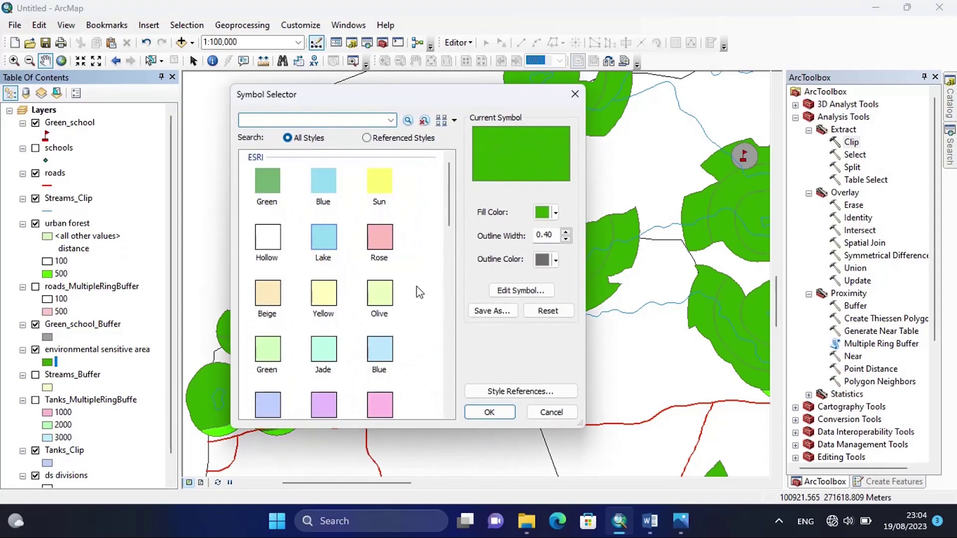
pyautogui.click(555, 213)
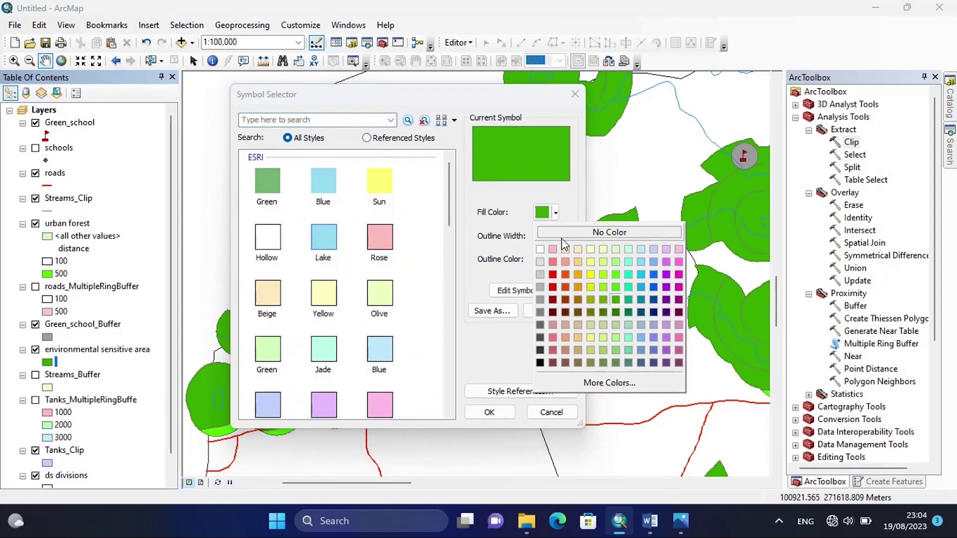
pyautogui.click(603, 287)
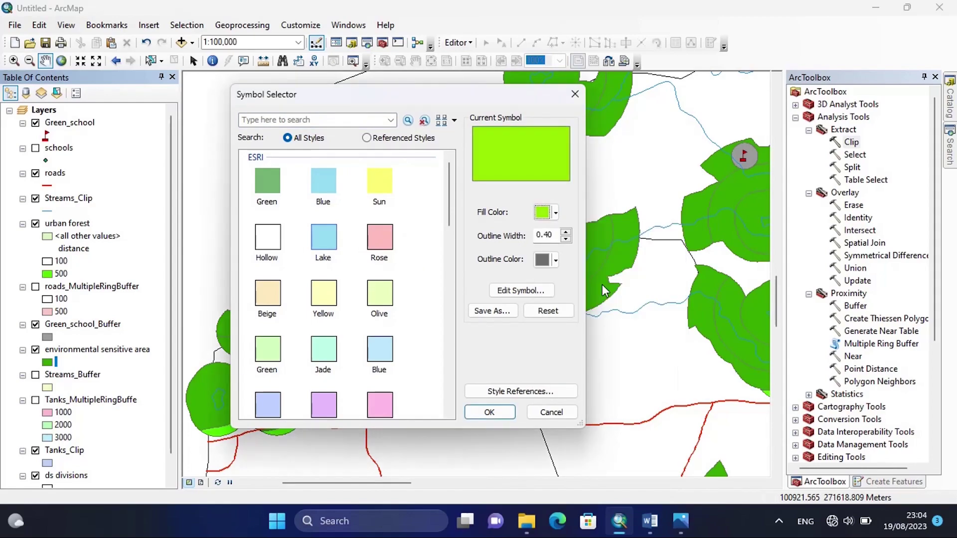
pyautogui.click(557, 213)
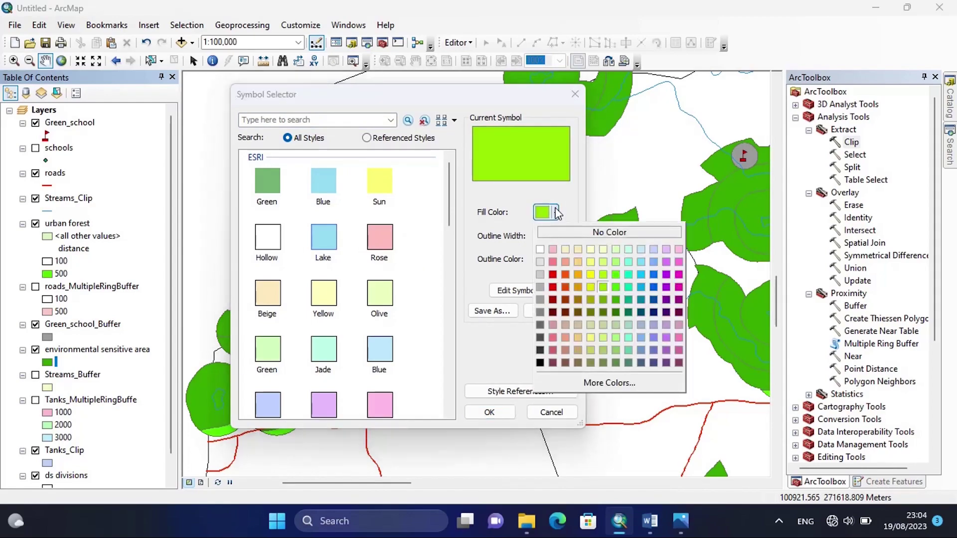
pyautogui.click(612, 287)
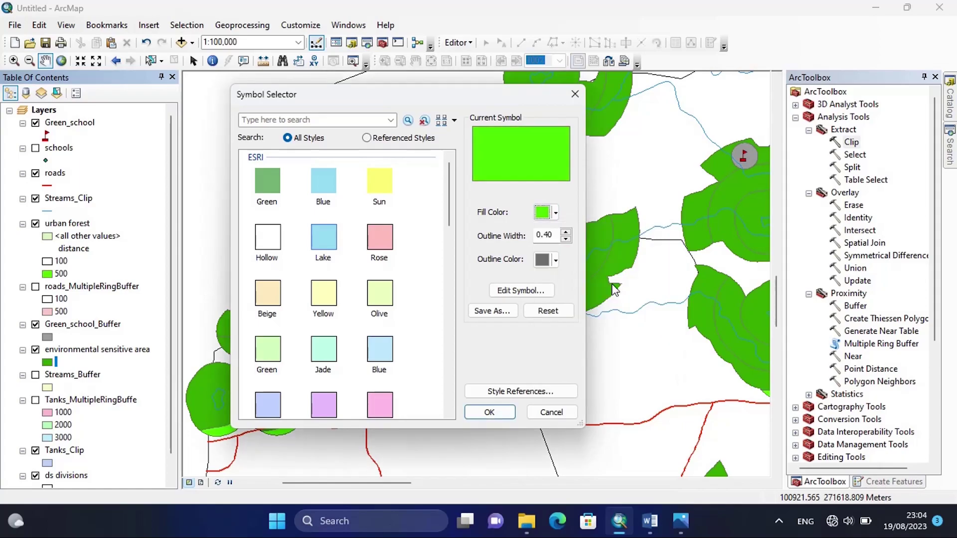
pyautogui.click(494, 412)
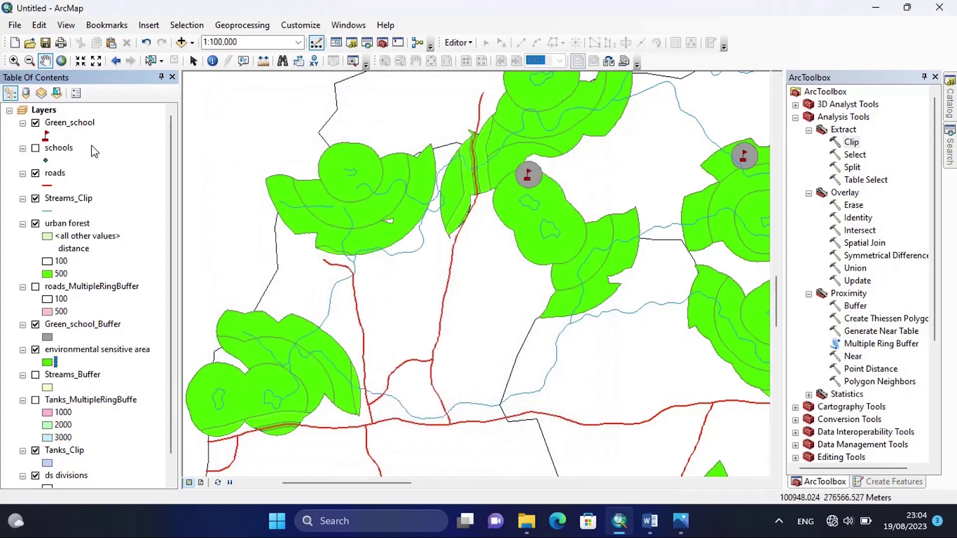
# Step: Set the line width of the roads layer symbol to 1
pyautogui.click(47, 185)
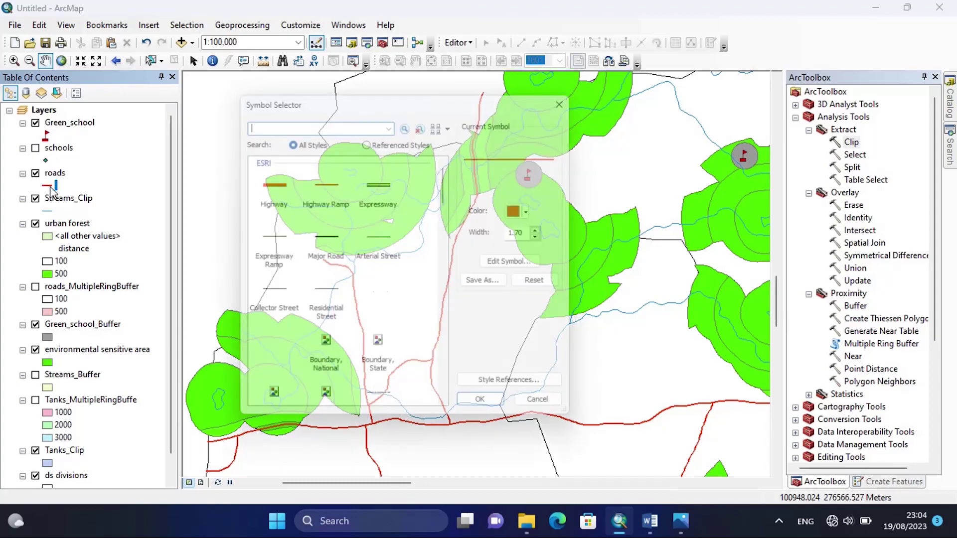
pyautogui.click(549, 238)
pyautogui.click(549, 237)
pyautogui.click(549, 230)
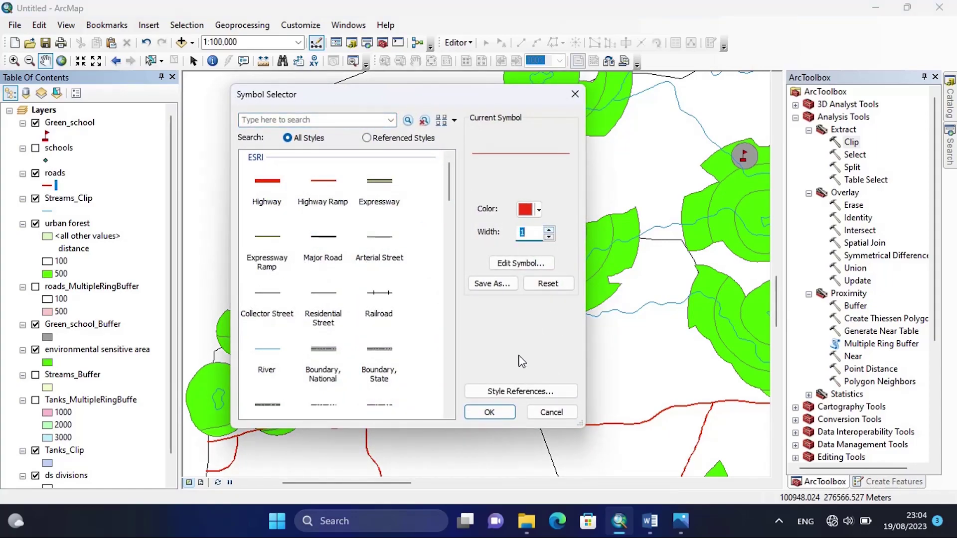
pyautogui.click(490, 412)
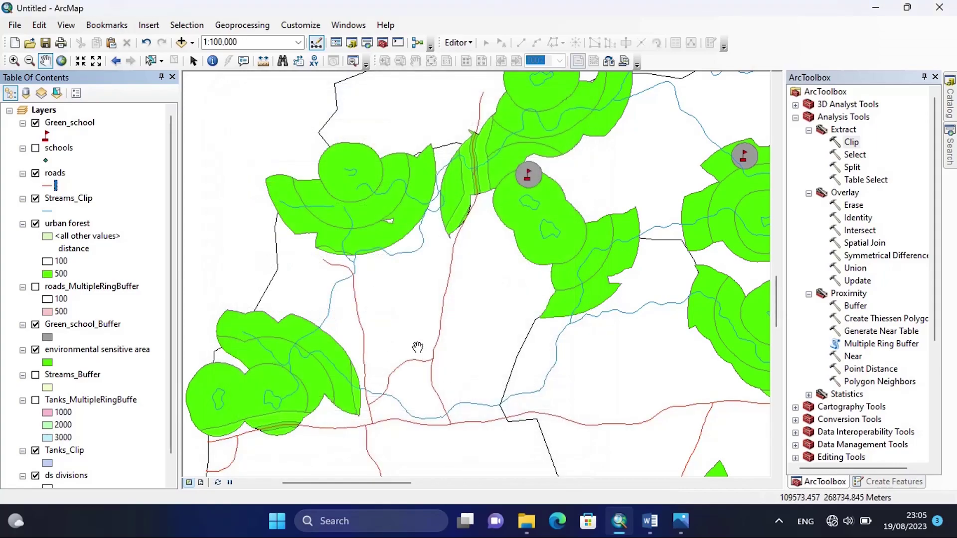
# Step: Remove the roads_MultipleRingBuffer layer and examine the symbolized forest areas both up close and across the whole district
pyautogui.rightClick(113, 287)
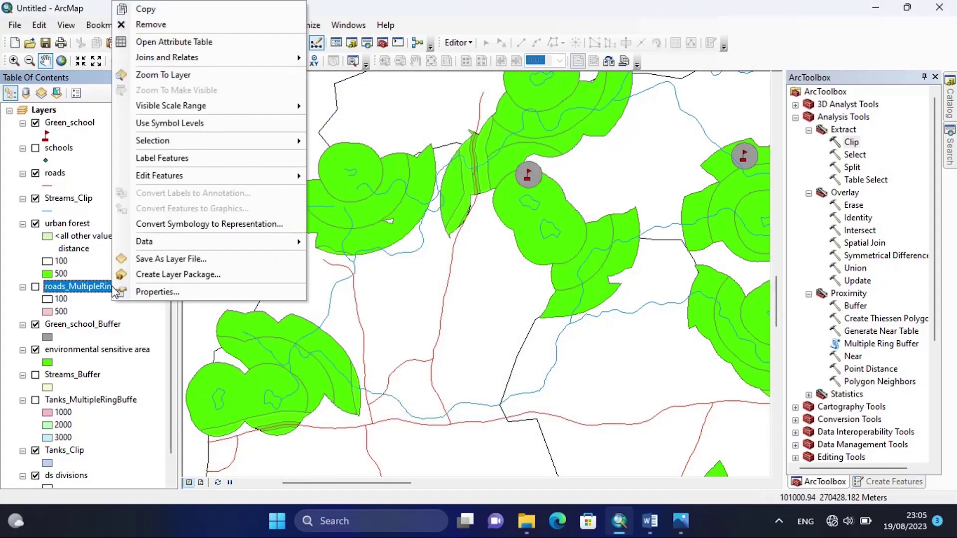
pyautogui.click(130, 27)
pyautogui.scroll(2, 427, 306)
pyautogui.scroll(-3, 427, 307)
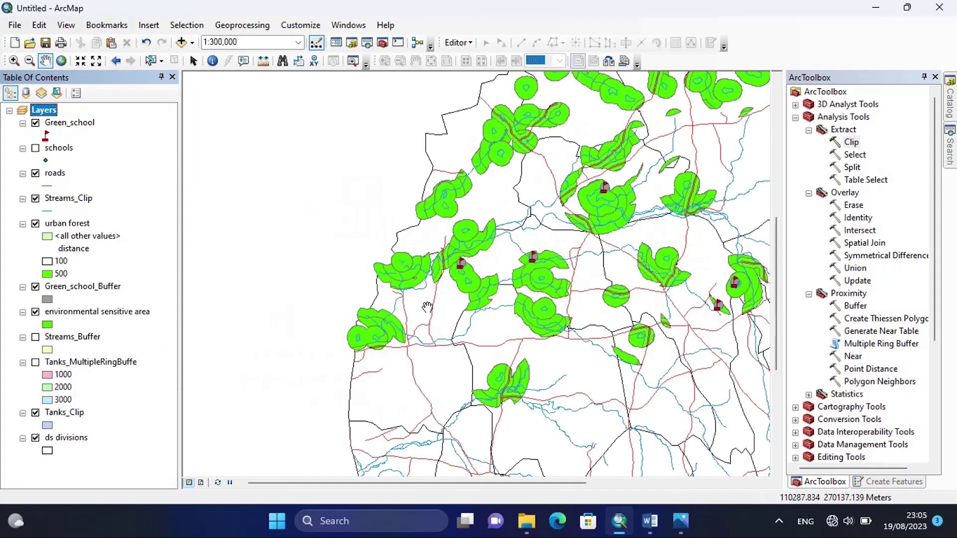
pyautogui.scroll(-2, 427, 307)
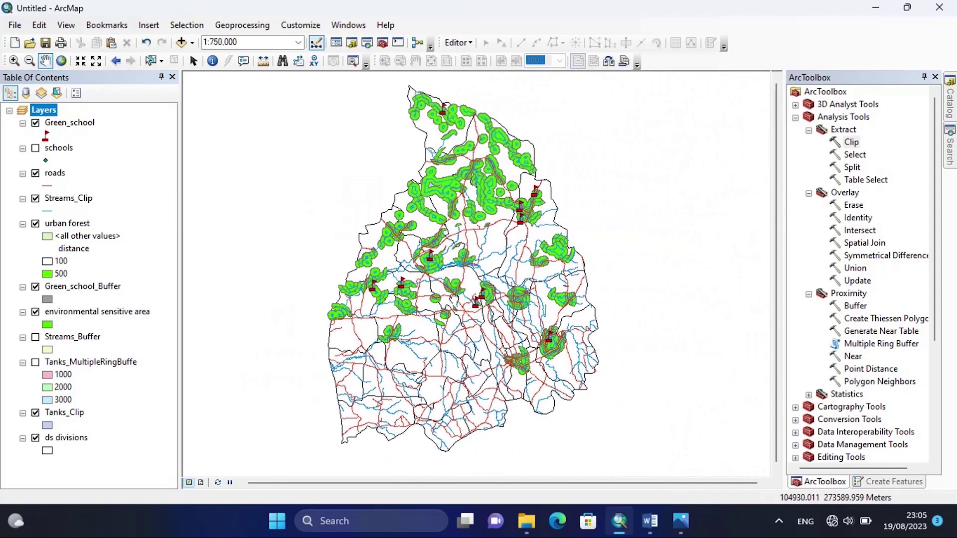
pyautogui.scroll(1, 463, 301)
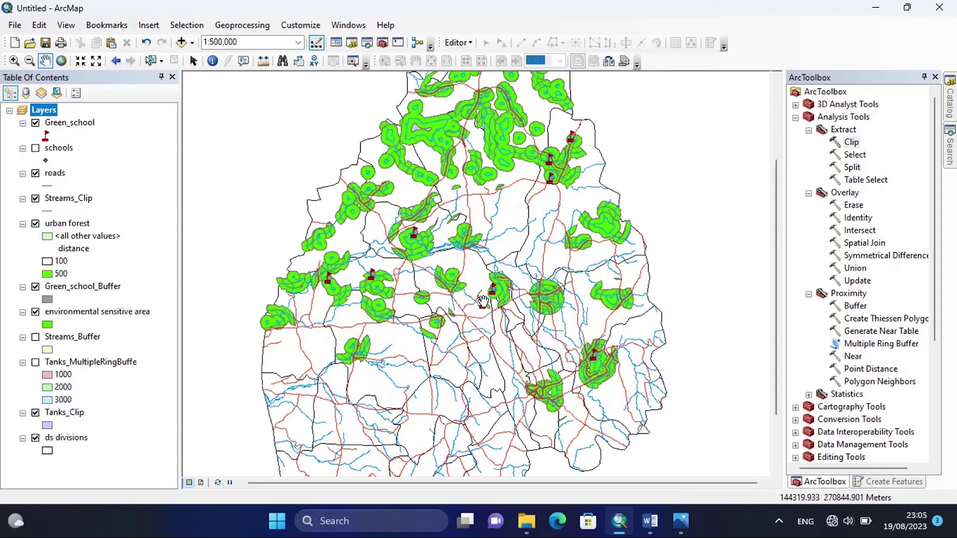
pyautogui.scroll(3, 431, 296)
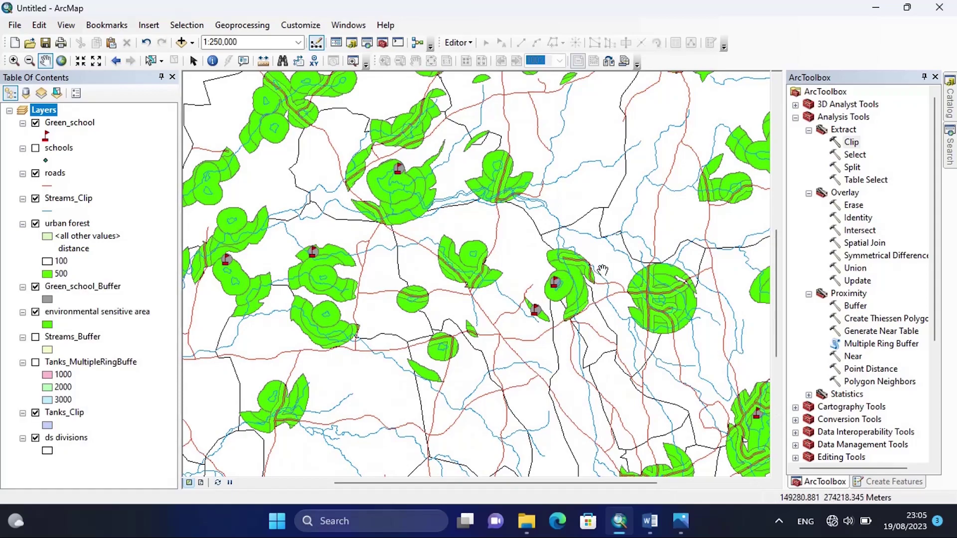
pyautogui.scroll(4, 429, 289)
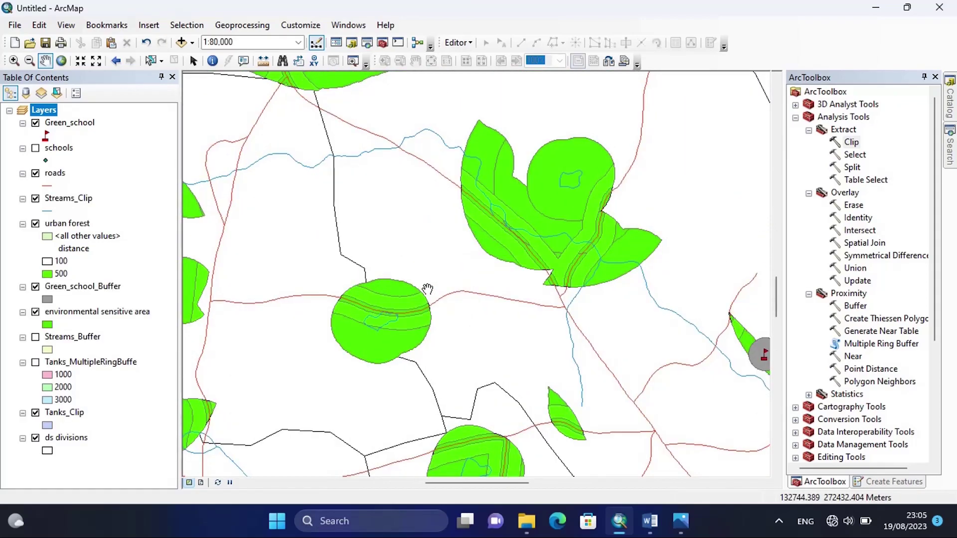
pyautogui.scroll(-6, 427, 289)
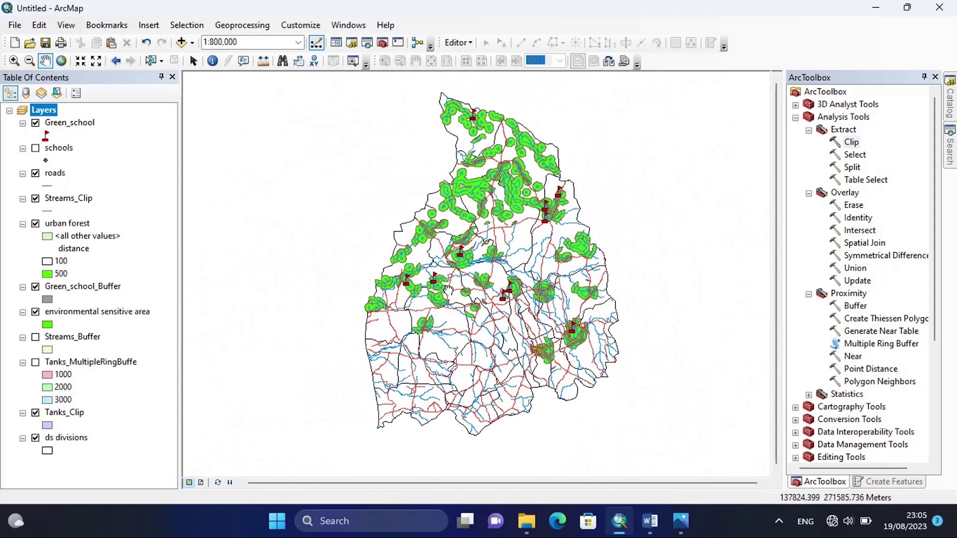
# Step: Switch the map to layout view and fit the district to its full extent in the data frame
pyautogui.click(202, 483)
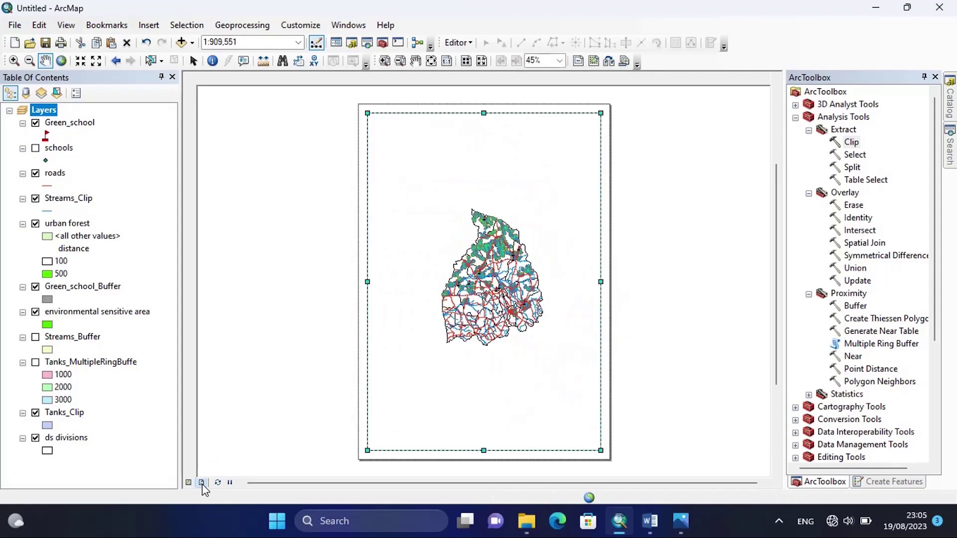
pyautogui.click(61, 60)
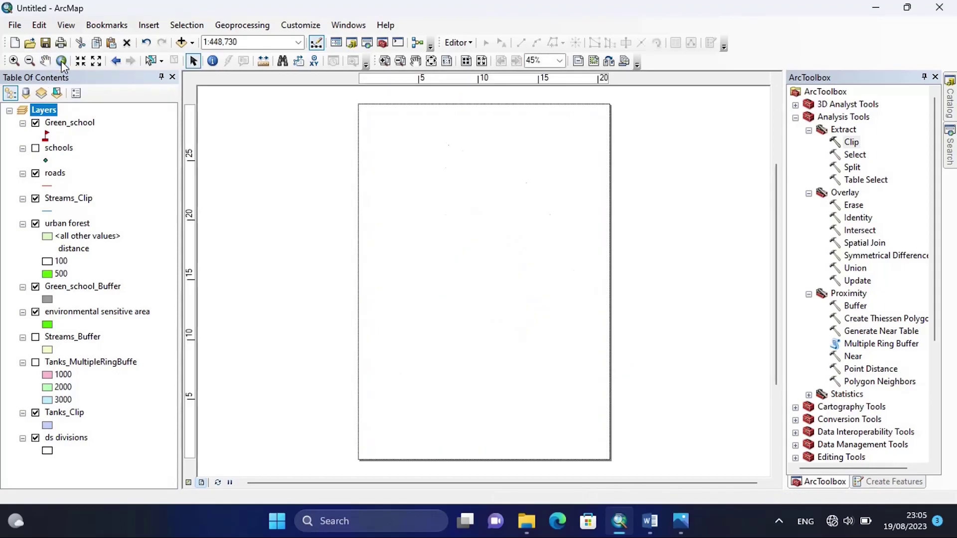
# Step: Set up the layout page with A4 paper size in portrait orientation
pyautogui.click(15, 25)
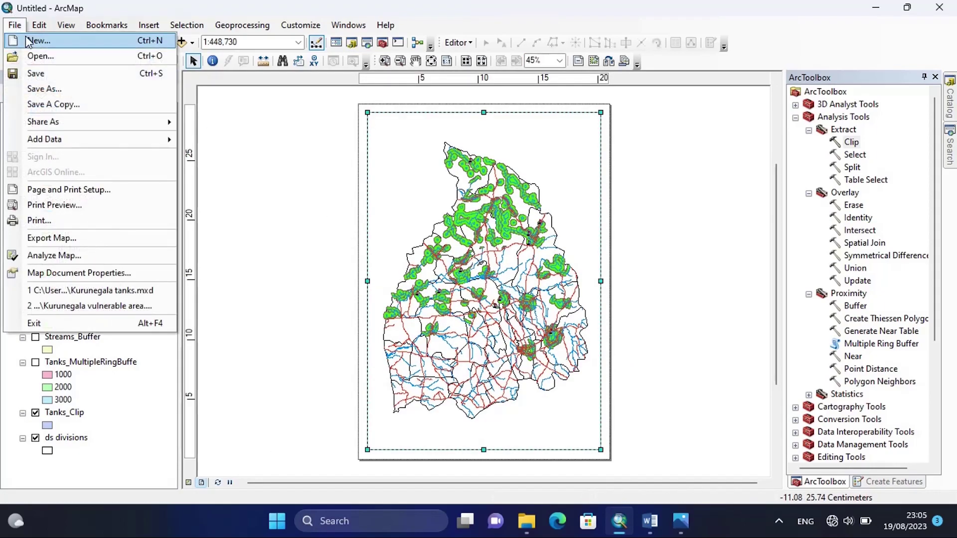
pyautogui.click(61, 190)
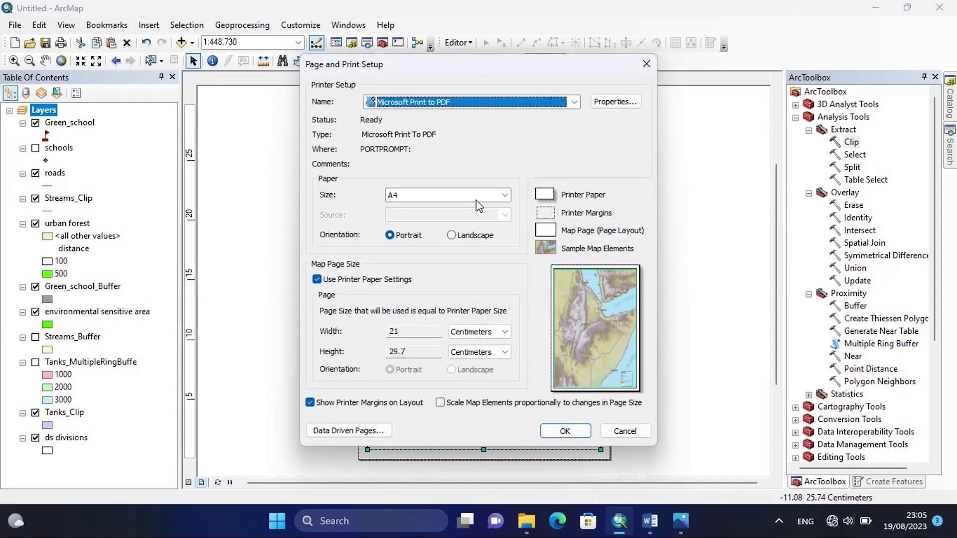
pyautogui.click(505, 195)
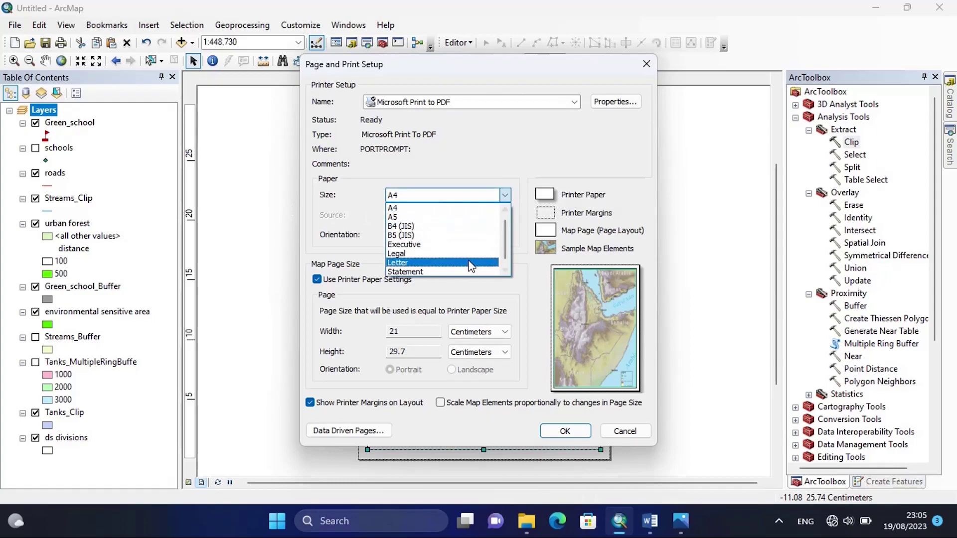
pyautogui.click(444, 206)
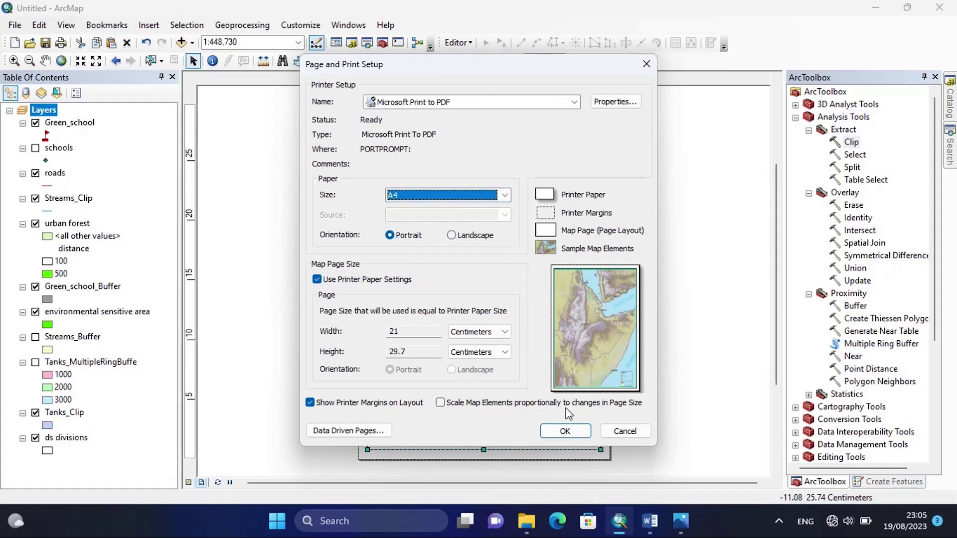
pyautogui.click(568, 436)
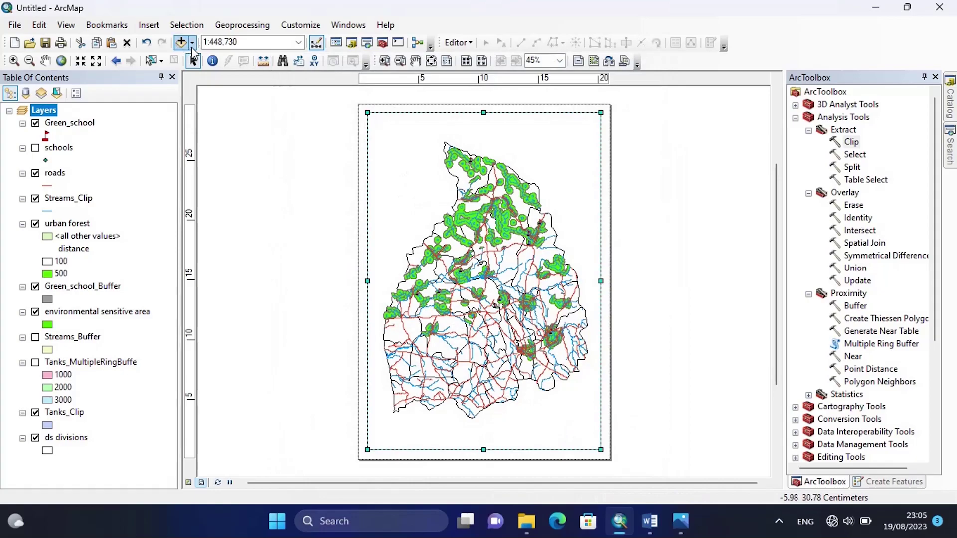
# Step: Insert the ESRI North 3 north arrow and place it in the upper-right corner of the map frame
pyautogui.click(149, 25)
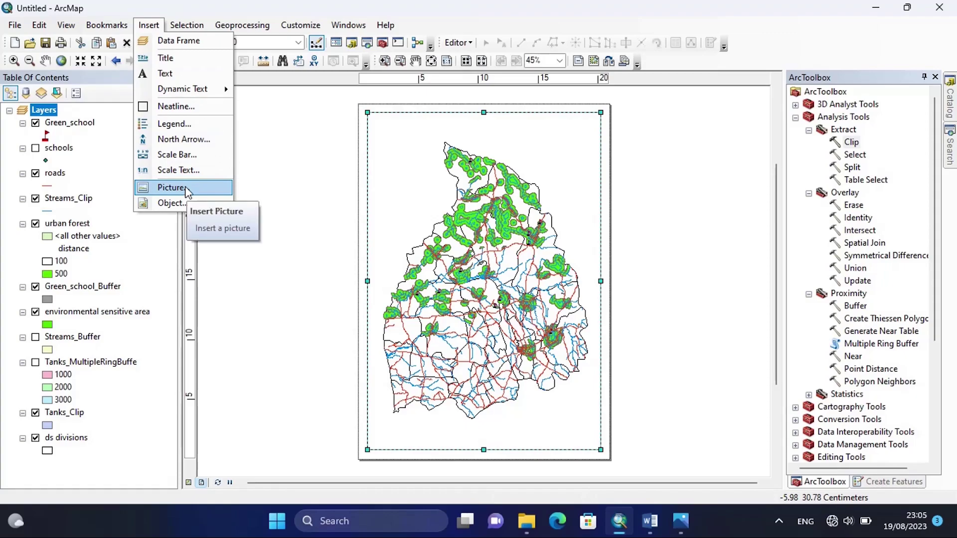
pyautogui.click(185, 139)
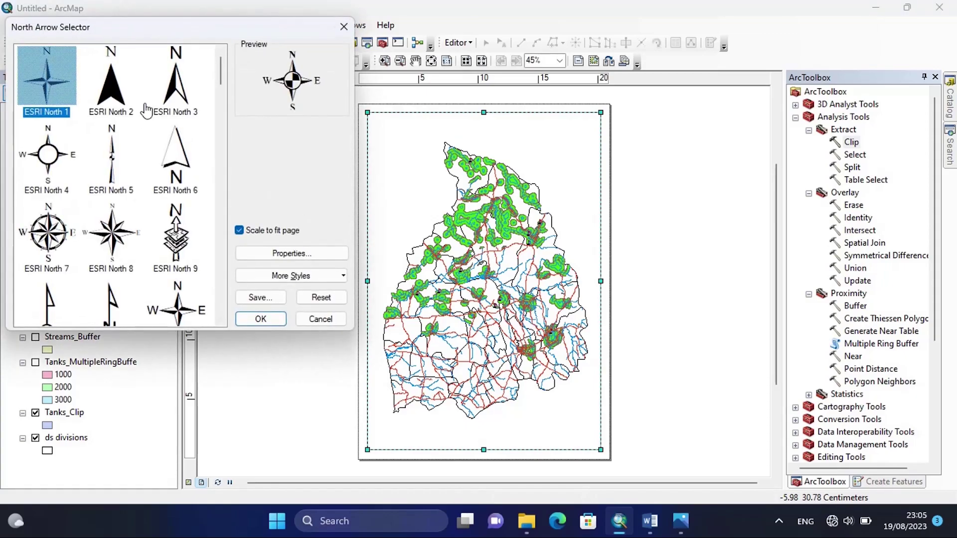
pyautogui.click(169, 86)
pyautogui.click(260, 319)
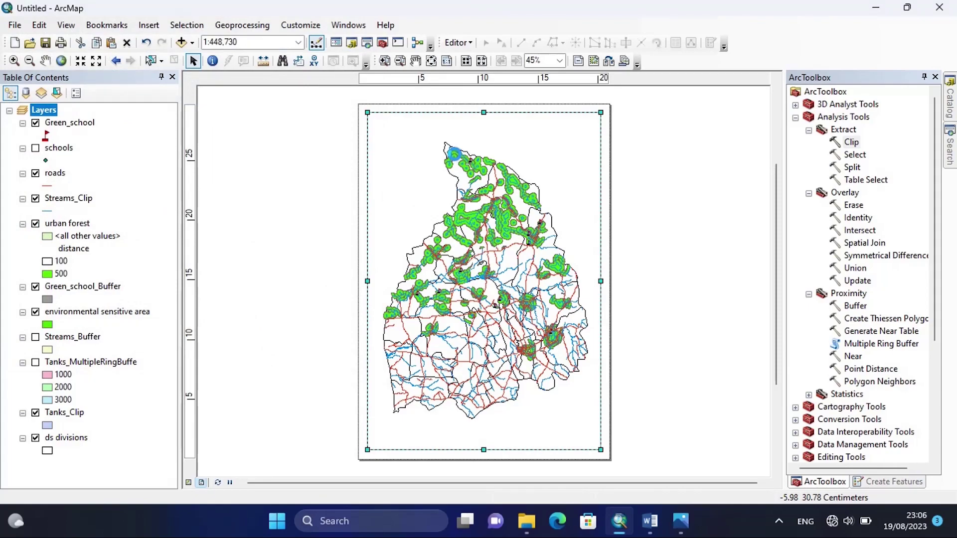
pyautogui.moveTo(423, 331); pyautogui.dragTo(588, 147)
pyautogui.scroll(-3, 479, 182)
pyautogui.scroll(3, 478, 182)
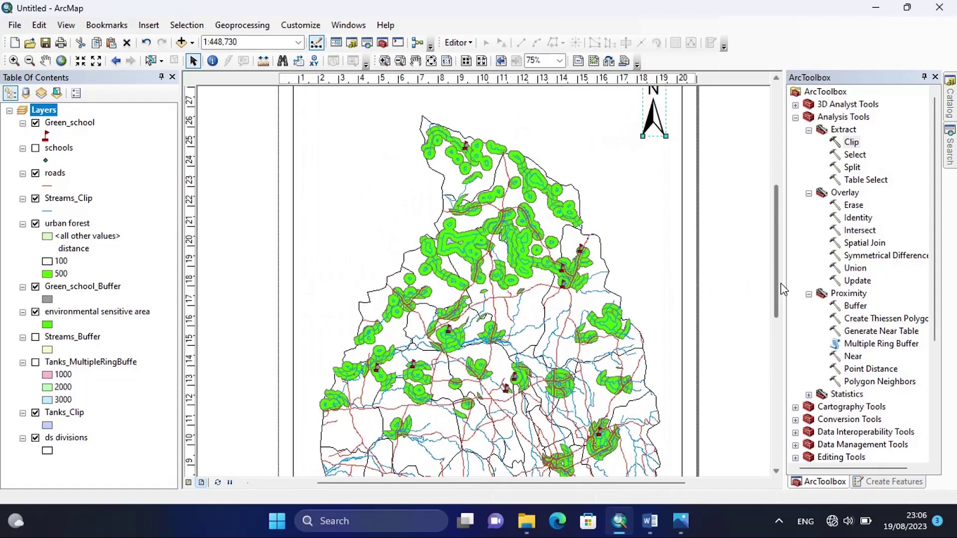
pyautogui.moveTo(781, 288); pyautogui.dragTo(776, 242)
# Step: Switch to the Exercise 05 Word document and copy the text "Kurunegala Environmental Protection Map" from task h
pyautogui.click(654, 529)
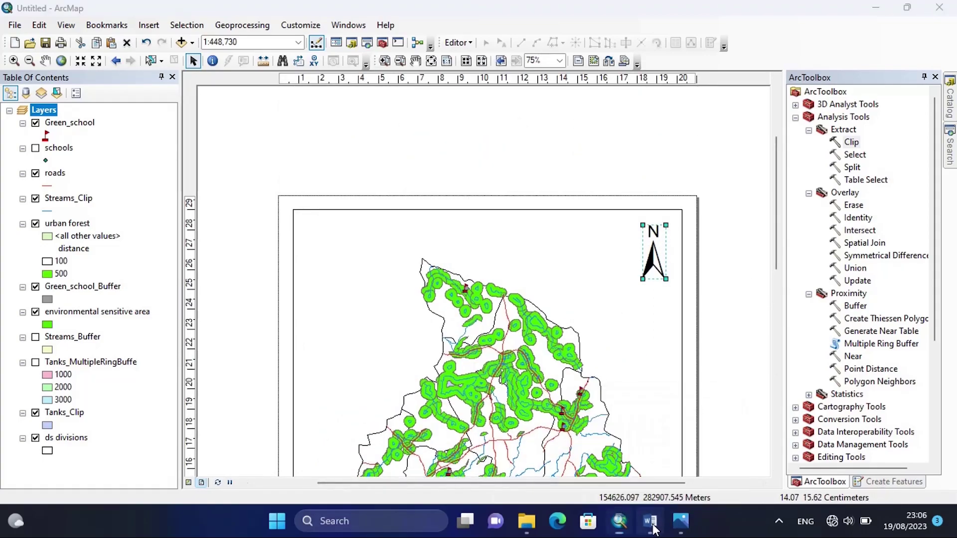
pyautogui.moveTo(517, 327); pyautogui.dragTo(356, 324)
pyautogui.hotkey('ctrl', 'c')
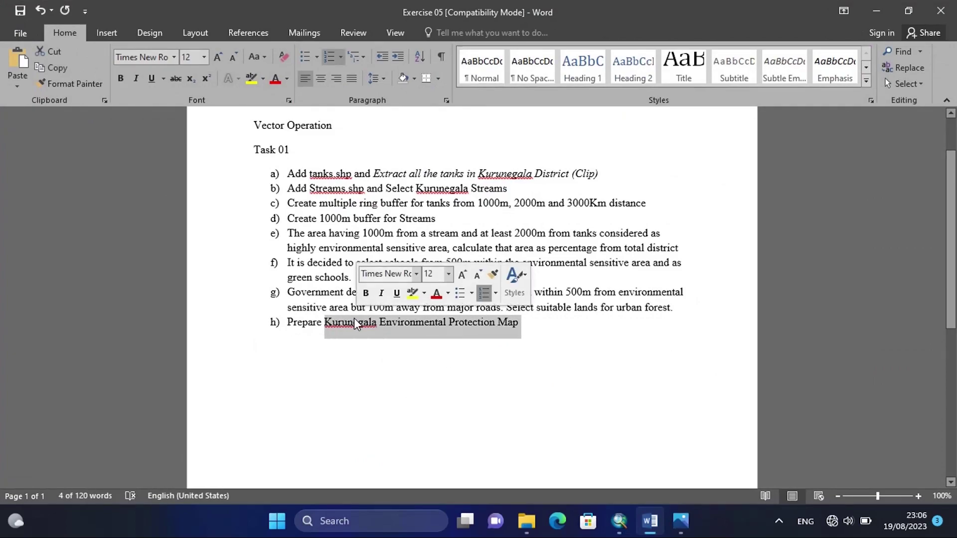
pyautogui.rightClick(355, 324)
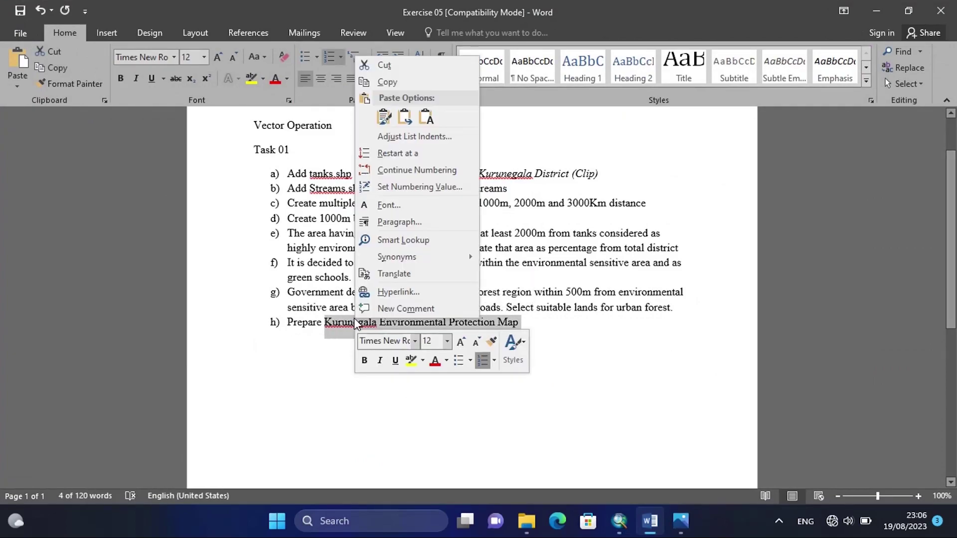
pyautogui.click(387, 83)
# Step: Return to ArcMap, insert the copied "Kurunegala Environmental Protection Map" as the map title, and place it above the district inside the frame
pyautogui.click(619, 521)
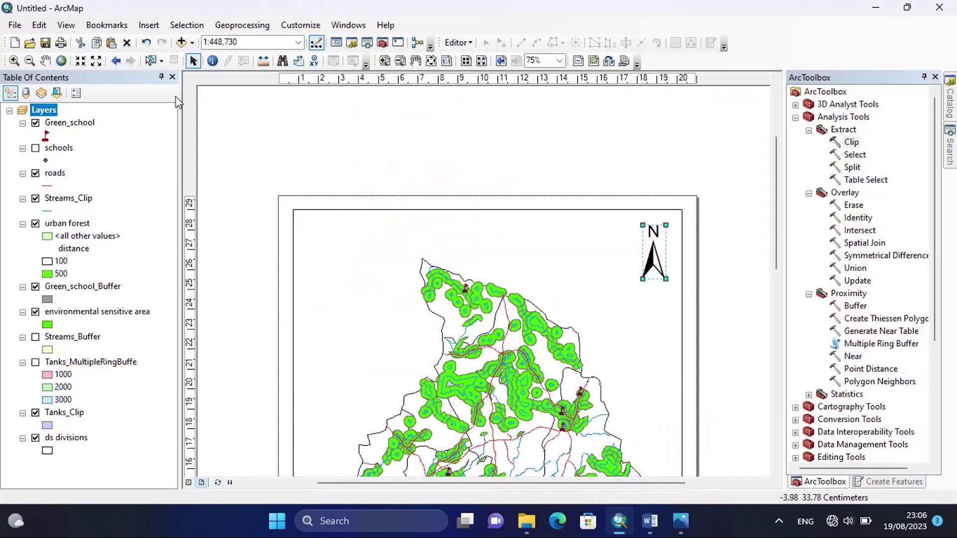
pyautogui.click(149, 25)
pyautogui.click(162, 58)
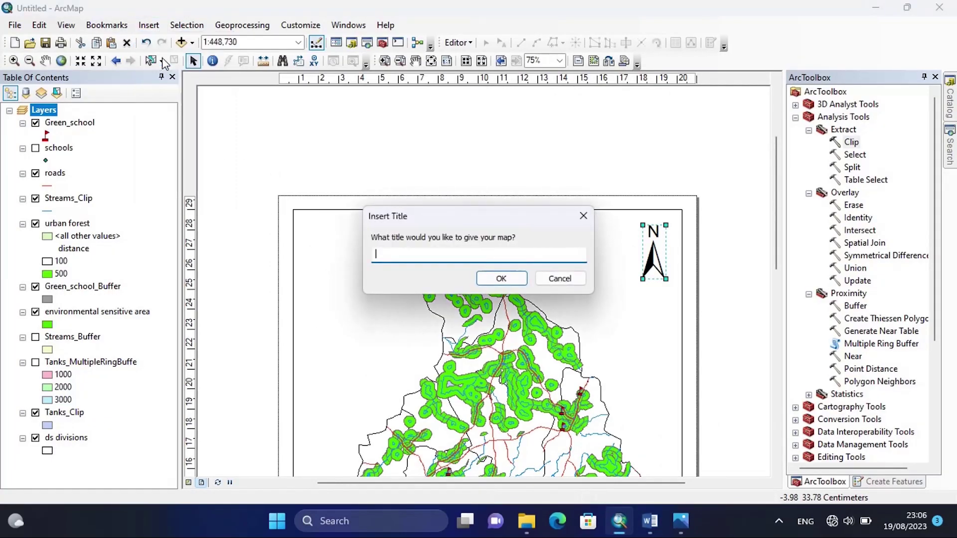
pyautogui.rightClick(399, 254)
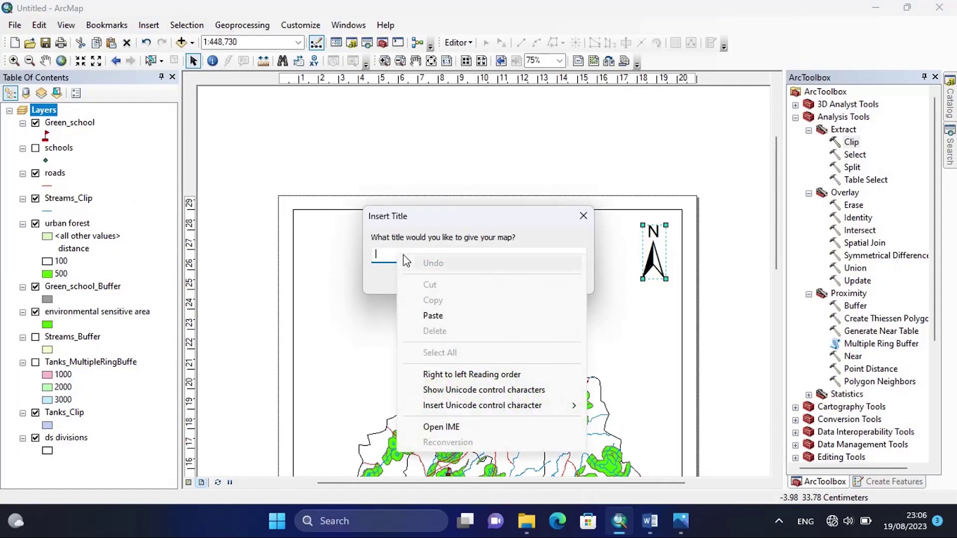
pyautogui.click(434, 315)
pyautogui.click(500, 280)
pyautogui.moveTo(468, 146); pyautogui.dragTo(461, 232)
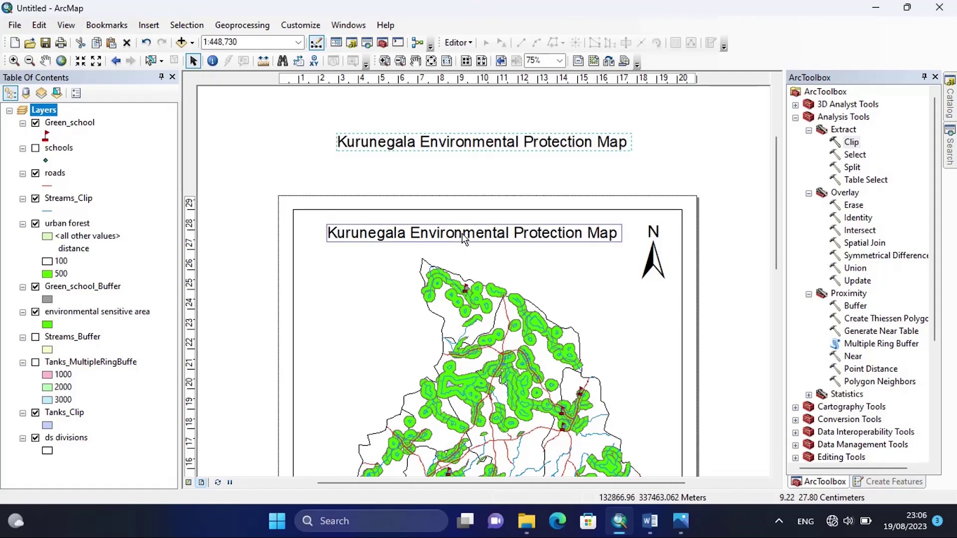
# Step: Move the north arrow slightly down, below the level of the map title
pyautogui.click(481, 261)
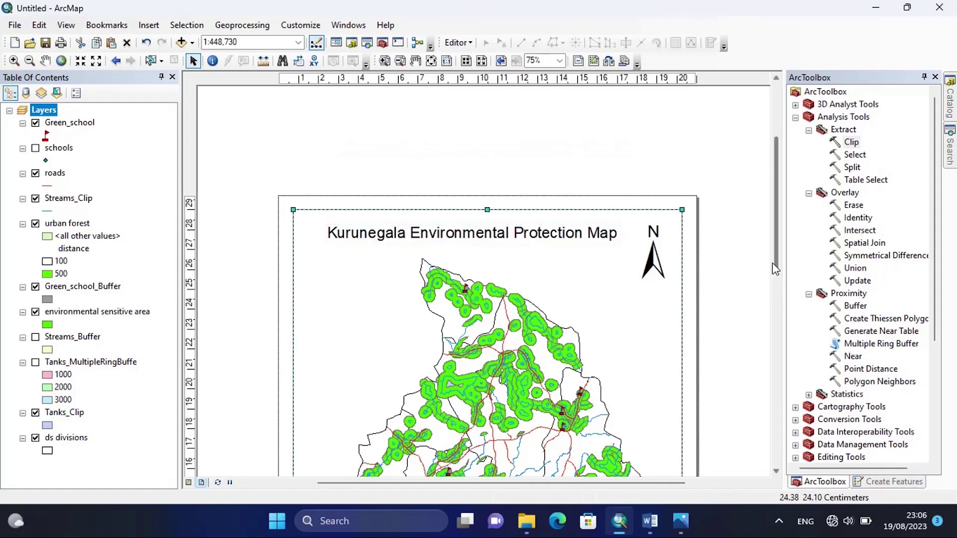
pyautogui.moveTo(775, 255); pyautogui.dragTo(775, 288)
pyautogui.click(654, 159)
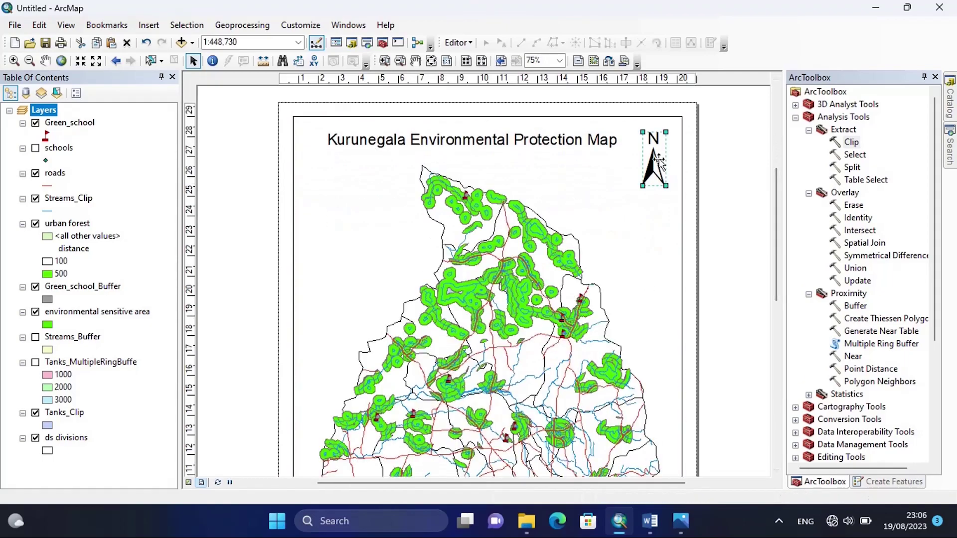
pyautogui.moveTo(654, 158); pyautogui.dragTo(655, 187)
pyautogui.click(646, 260)
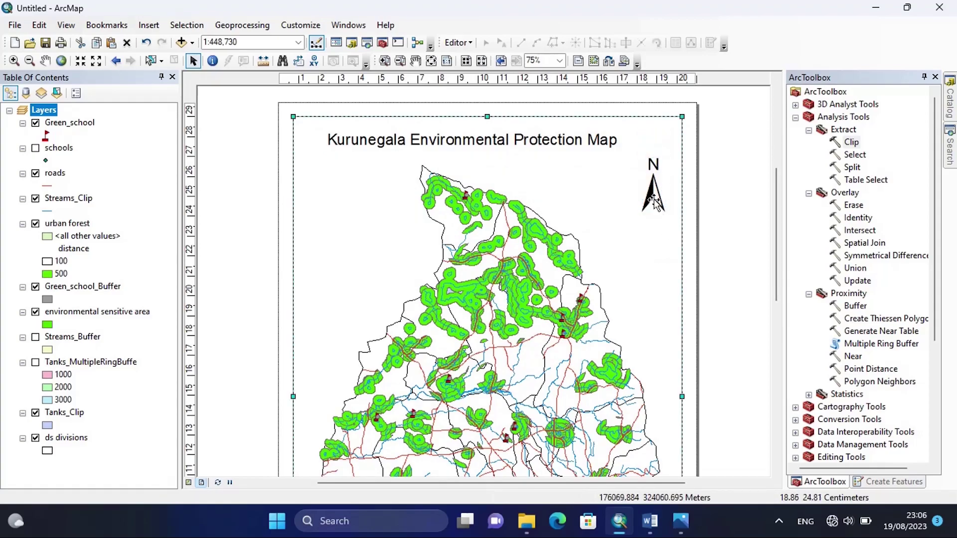
pyautogui.click(642, 213)
pyautogui.click(644, 236)
# Step: Rename the environmental sensitive area layer as "Environmental Eensitive area"
pyautogui.moveTo(773, 208); pyautogui.dragTo(774, 331)
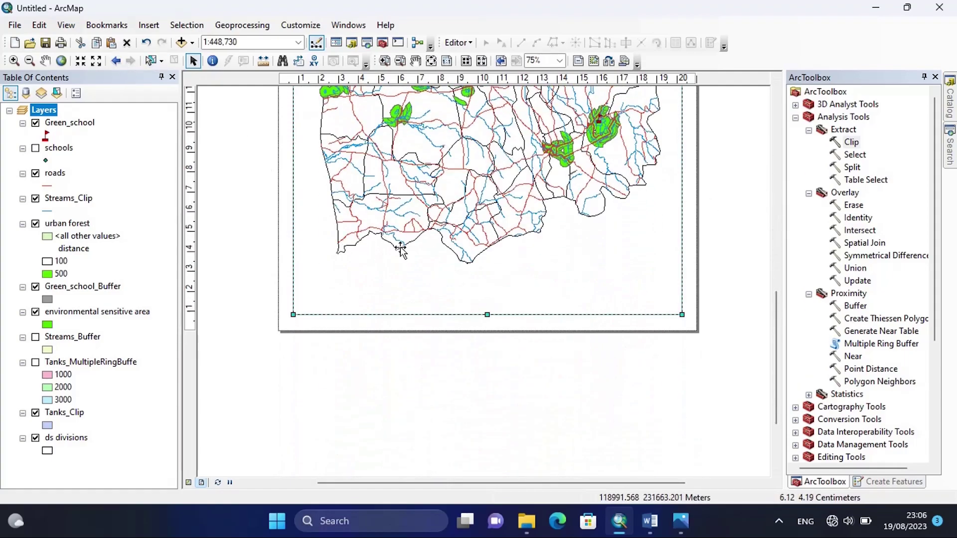
pyautogui.scroll(1, 400, 249)
pyautogui.moveTo(776, 378); pyautogui.dragTo(771, 331)
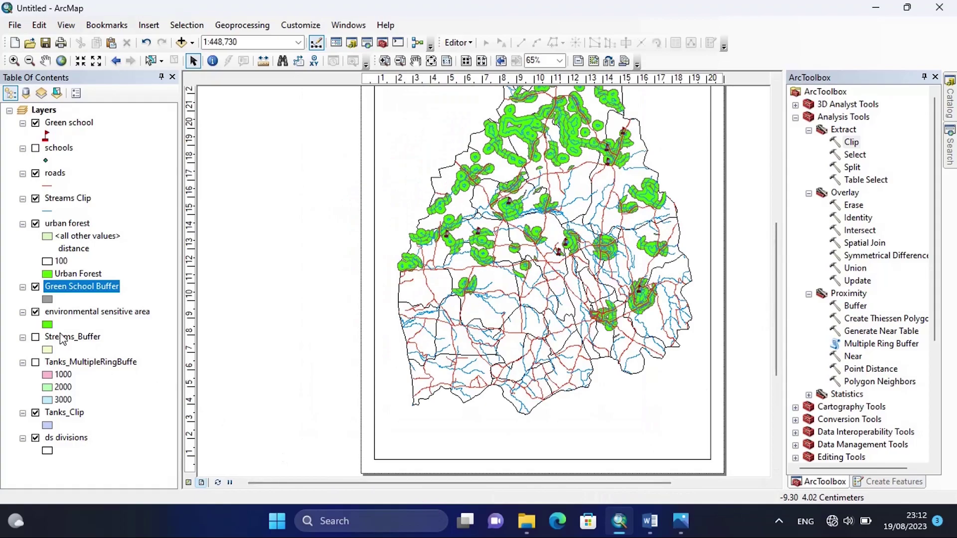
pyautogui.click(51, 313)
pyautogui.click(51, 313)
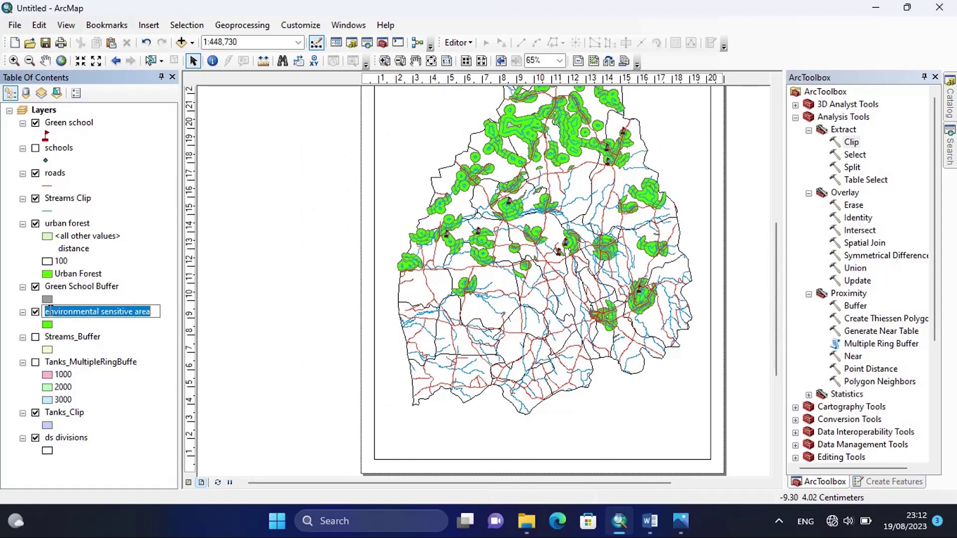
pyautogui.click(50, 311)
pyautogui.press('BackSpace')
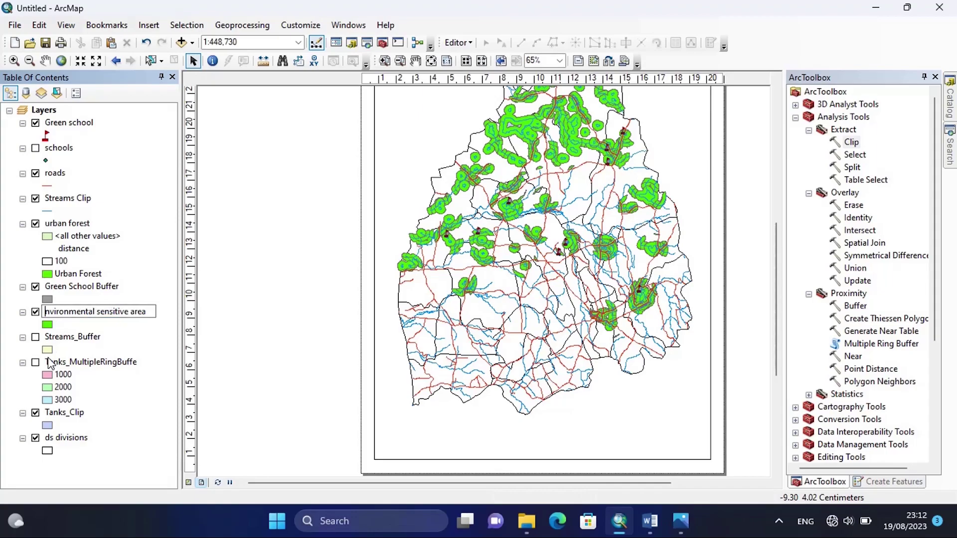
pyautogui.press('capslock')
pyautogui.write('E')
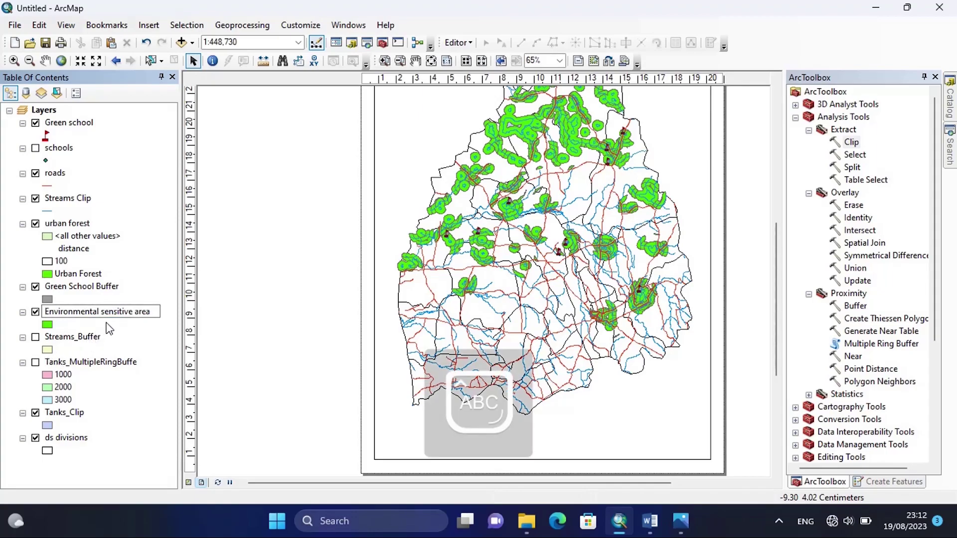
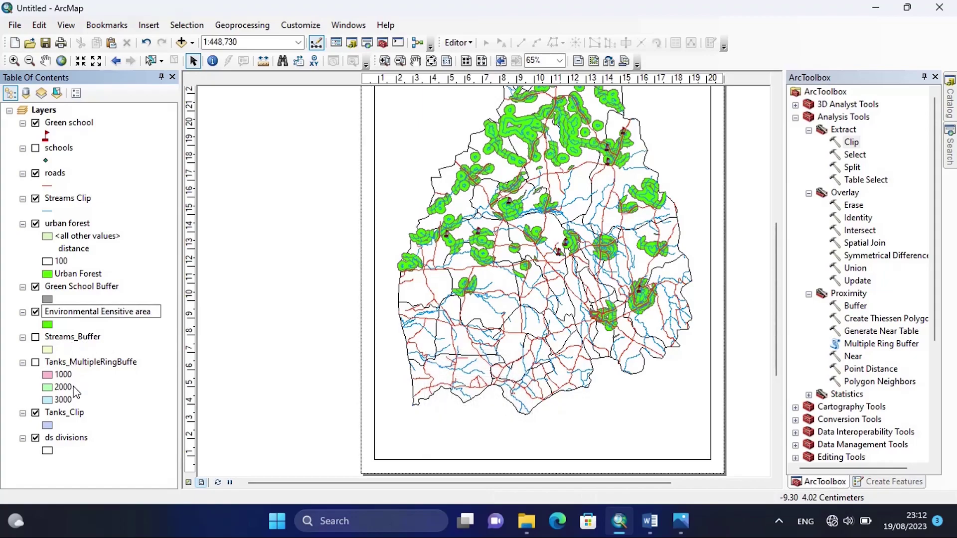
pyautogui.press('Return')
# Step: Rename the Tanks_Clip layer as "Tanks"
pyautogui.click(73, 418)
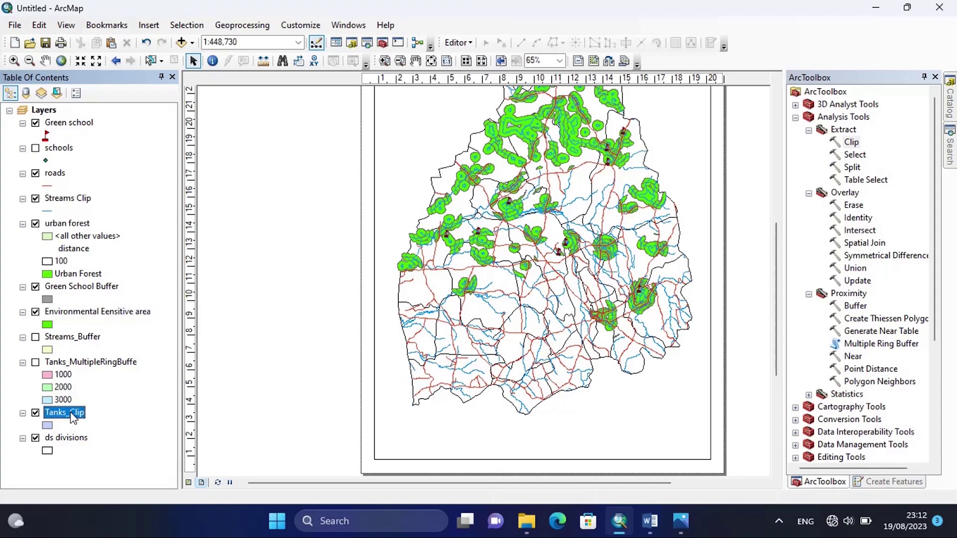
pyautogui.click(80, 417)
pyautogui.press('End')
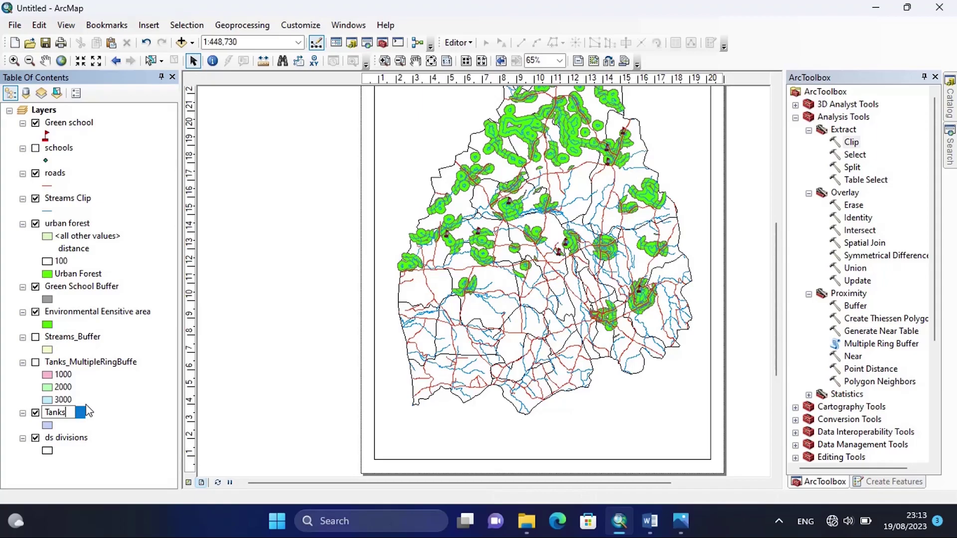
pyautogui.press('Return')
# Step: Rename the ds divisions layer as "DS divisions" and the roads layer as "Roads"
pyautogui.click(53, 440)
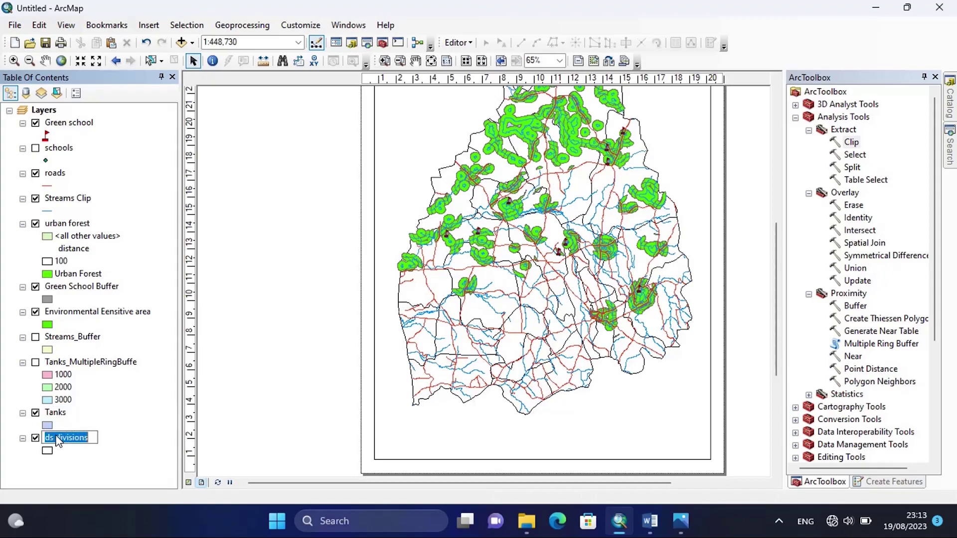
pyautogui.click(52, 437)
pyautogui.press('BackSpace')
pyautogui.press('Delete')
pyautogui.press('Return')
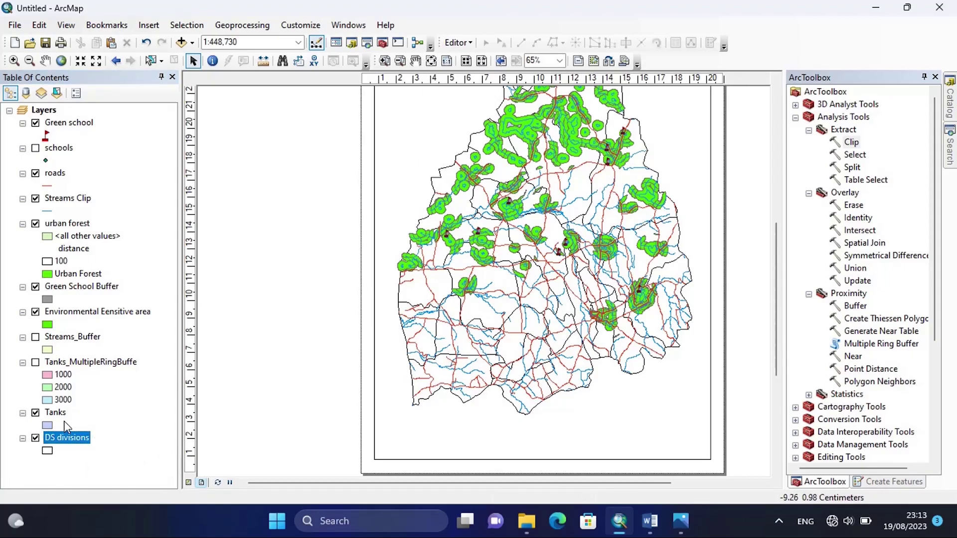
pyautogui.click(100, 414)
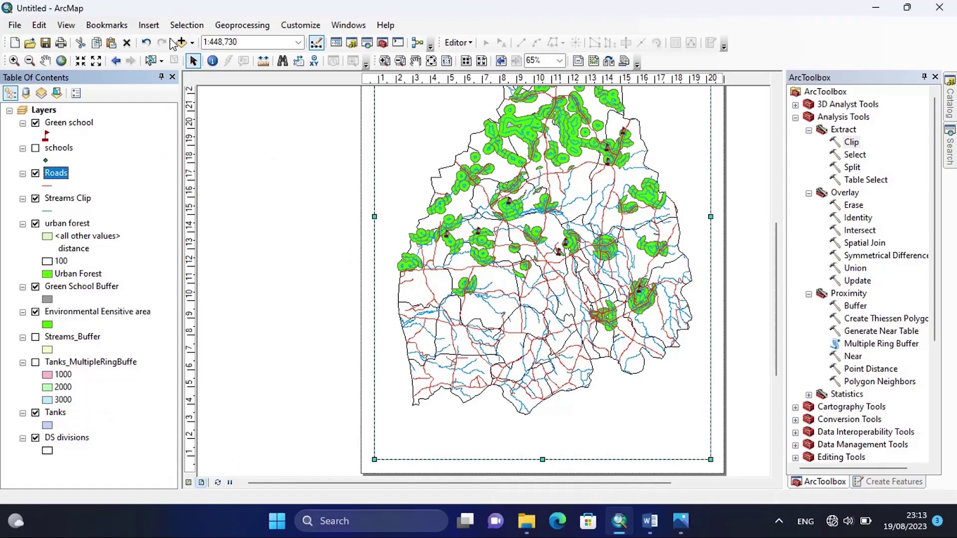
# Step: Insert a one-column legend with the default layer items, patch sizes and frame settings
pyautogui.click(149, 25)
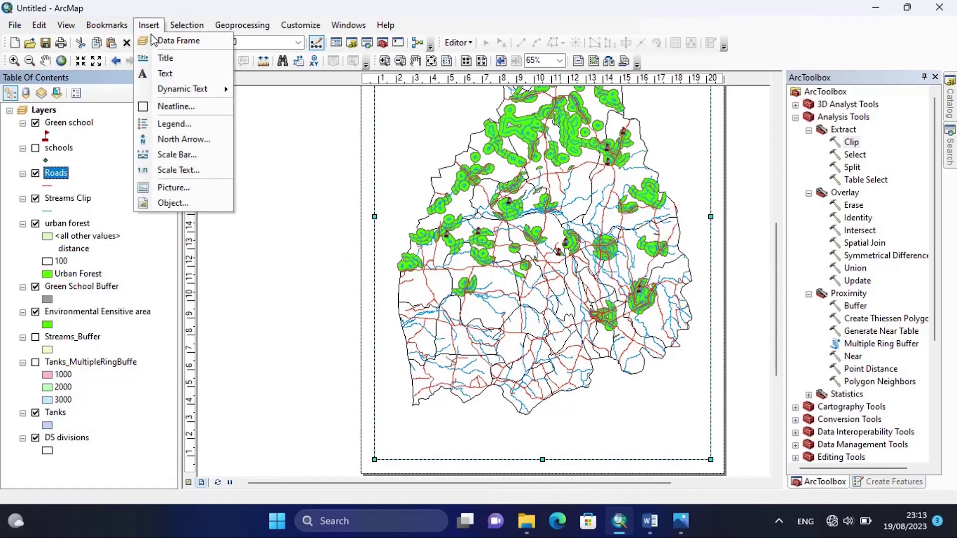
pyautogui.click(174, 125)
pyautogui.click(585, 391)
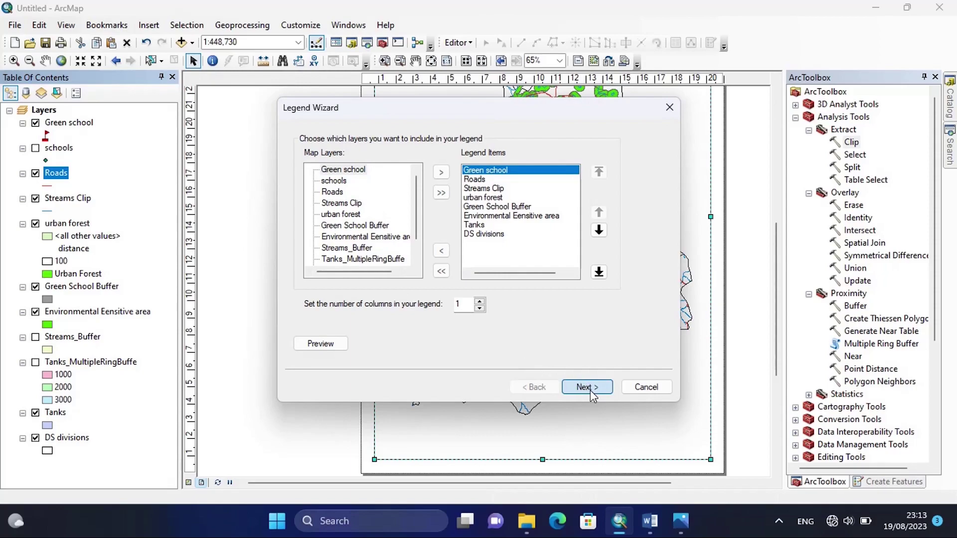
pyautogui.click(584, 388)
pyautogui.click(584, 387)
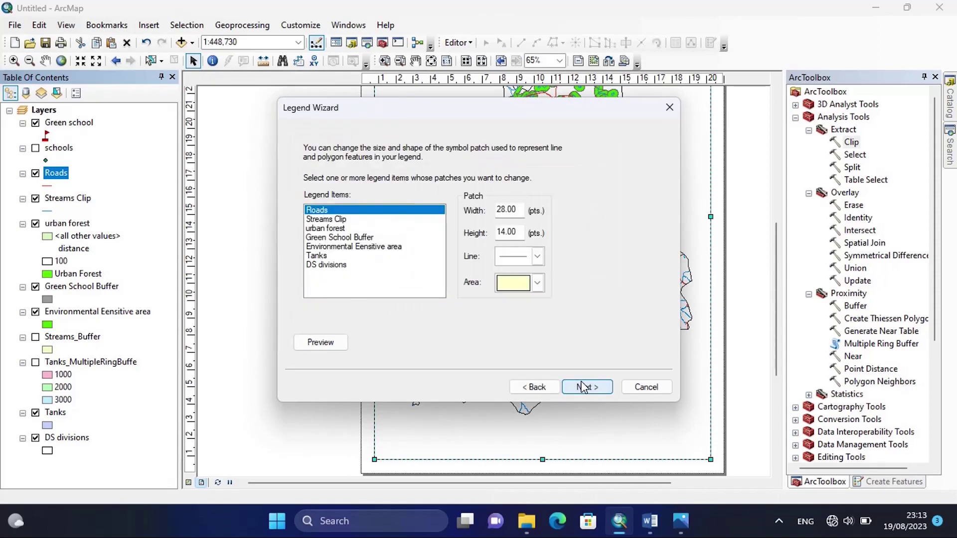
pyautogui.click(584, 388)
pyautogui.click(584, 388)
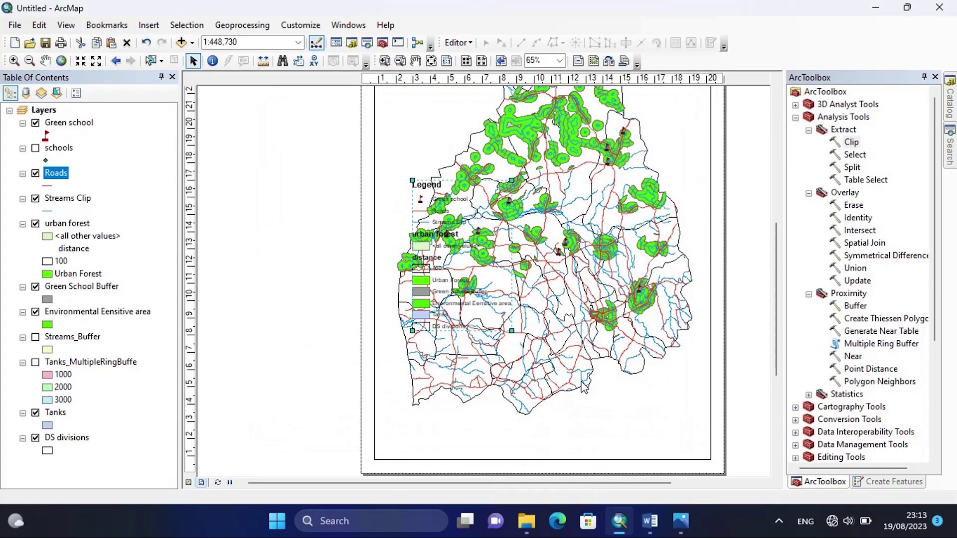
# Step: Move the legend off the page beside the map, convert it to graphics and ungroup it into separate elements
pyautogui.moveTo(471, 315); pyautogui.dragTo(286, 235)
pyautogui.rightClick(278, 184)
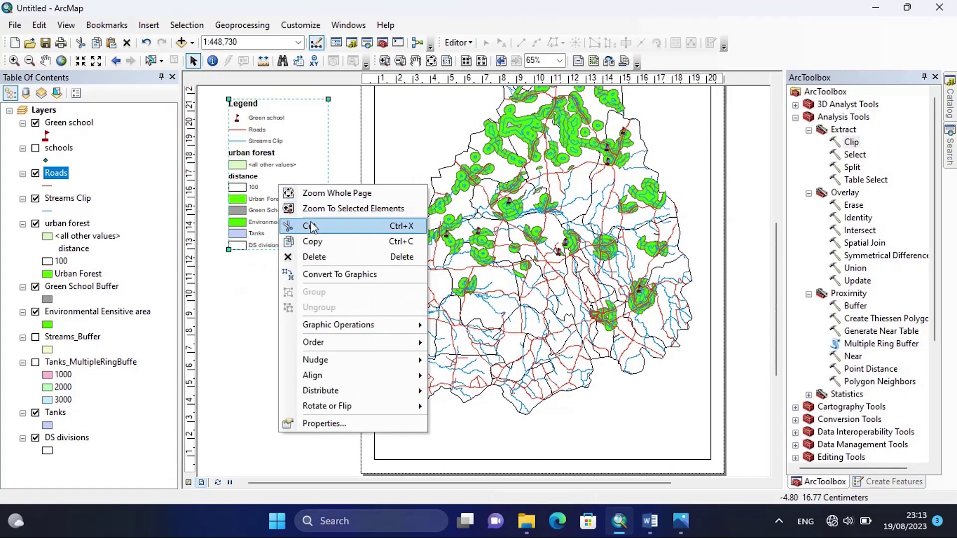
pyautogui.click(319, 274)
pyautogui.rightClick(282, 228)
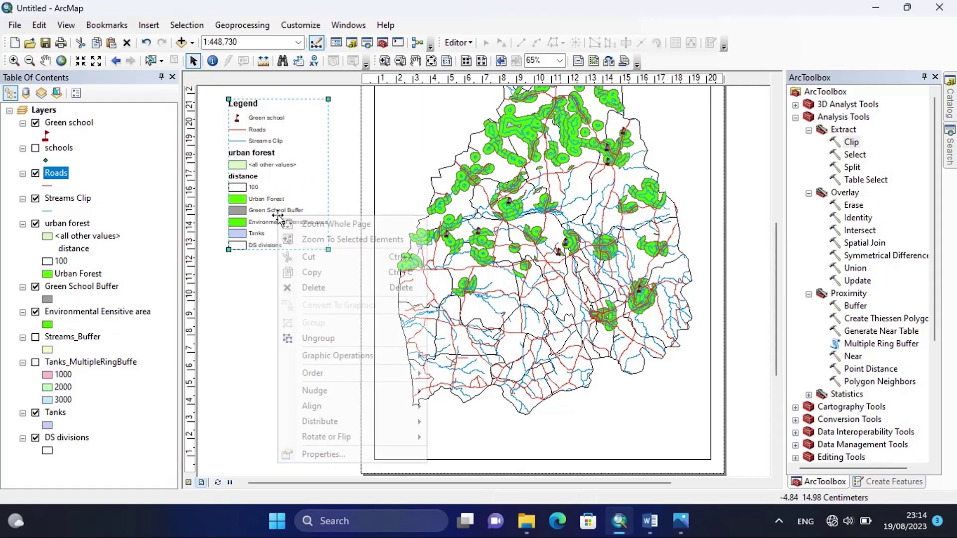
pyautogui.click(315, 339)
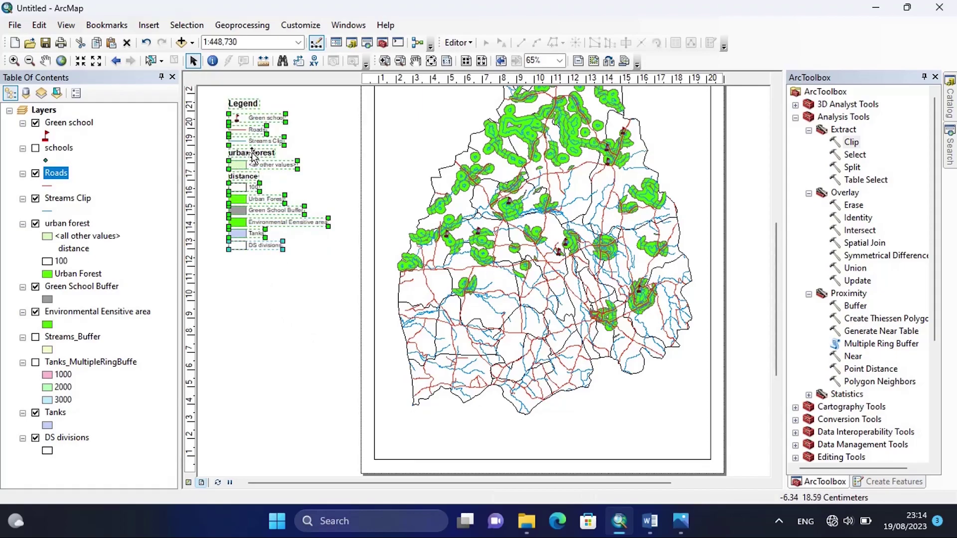
# Step: Delete the "urban forest" heading, the "<all other values>" entry, the "distance" heading and the "100" entry from the legend
pyautogui.click(213, 160)
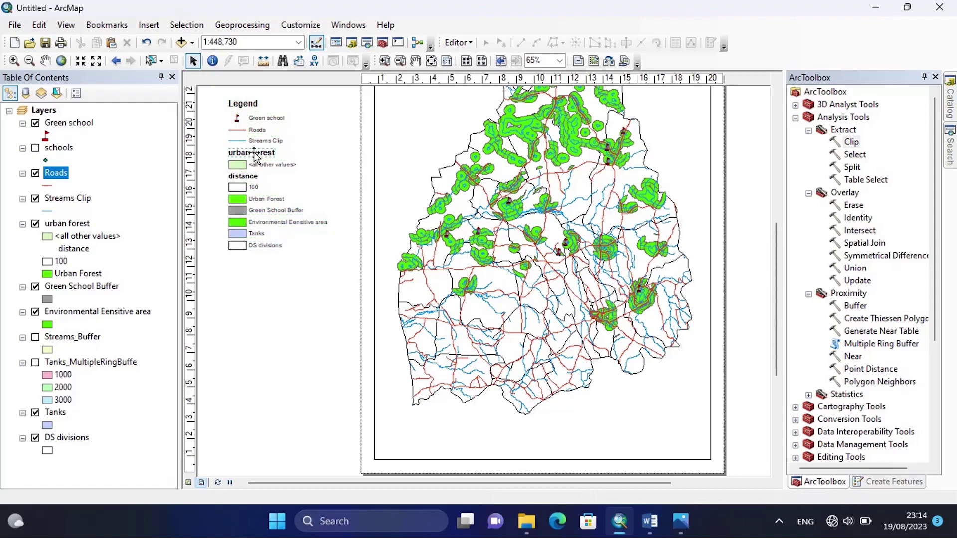
pyautogui.press('Delete')
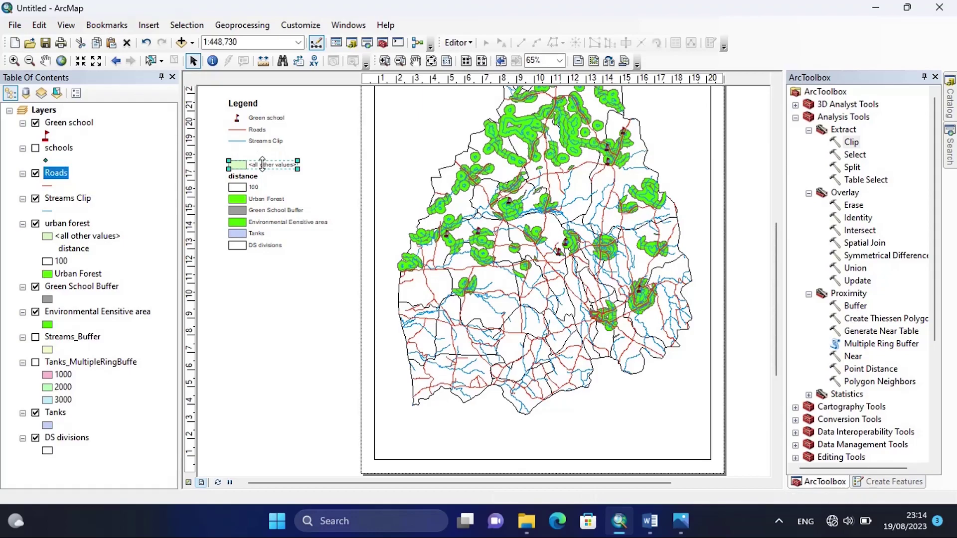
pyautogui.press('Delete')
pyautogui.press('Delete')
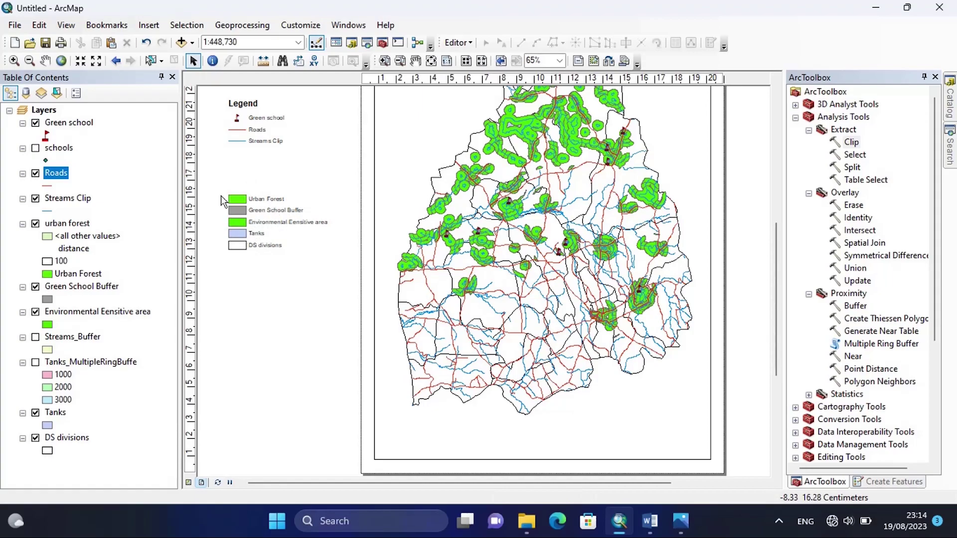
# Step: Move the legend entries from Urban Forest to DS divisions up directly beneath the Streams Clip entry
pyautogui.moveTo(304, 252)
pyautogui.mouseDown()
pyautogui.moveTo(327, 258)
pyautogui.moveTo(318, 248)
pyautogui.mouseUp()
pyautogui.moveTo(257, 215); pyautogui.dragTo(257, 166)
pyautogui.click(218, 136)
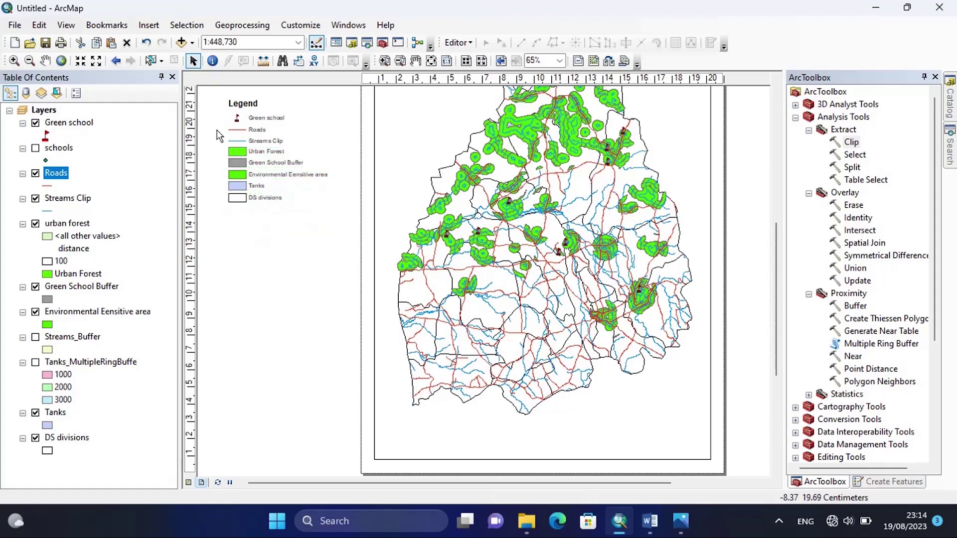
# Step: Group all the legend elements and place the legend in the lower-left corner of the map page
pyautogui.moveTo(309, 149); pyautogui.dragTo(339, 209)
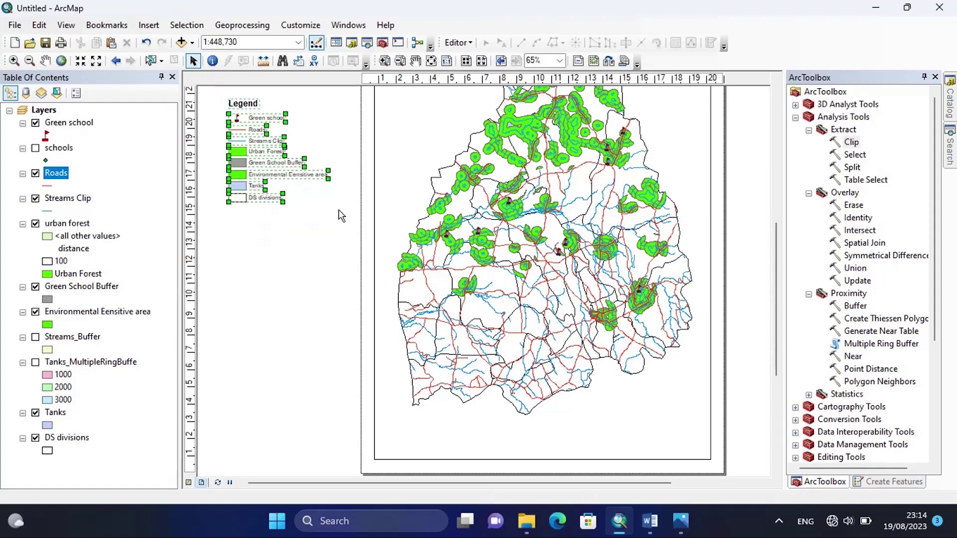
pyautogui.rightClick(275, 175)
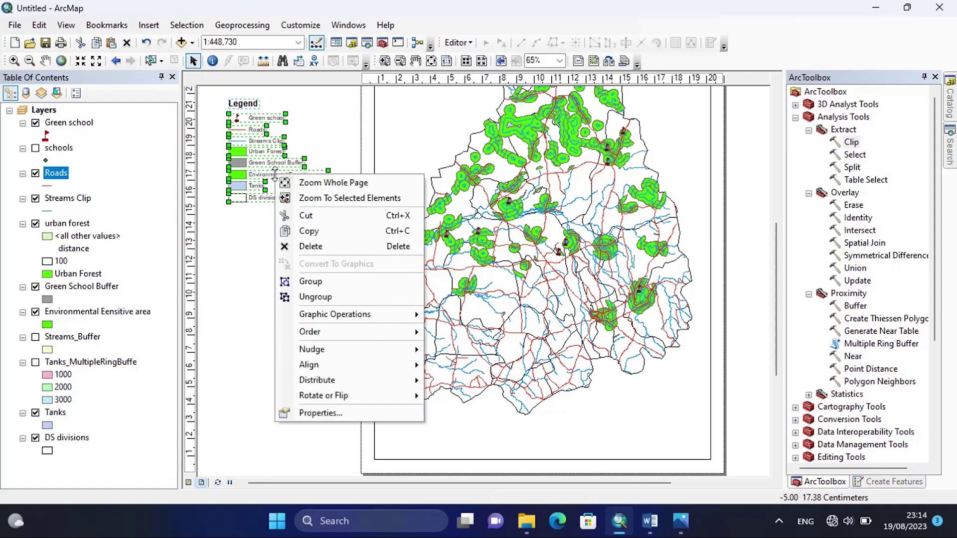
pyautogui.click(299, 281)
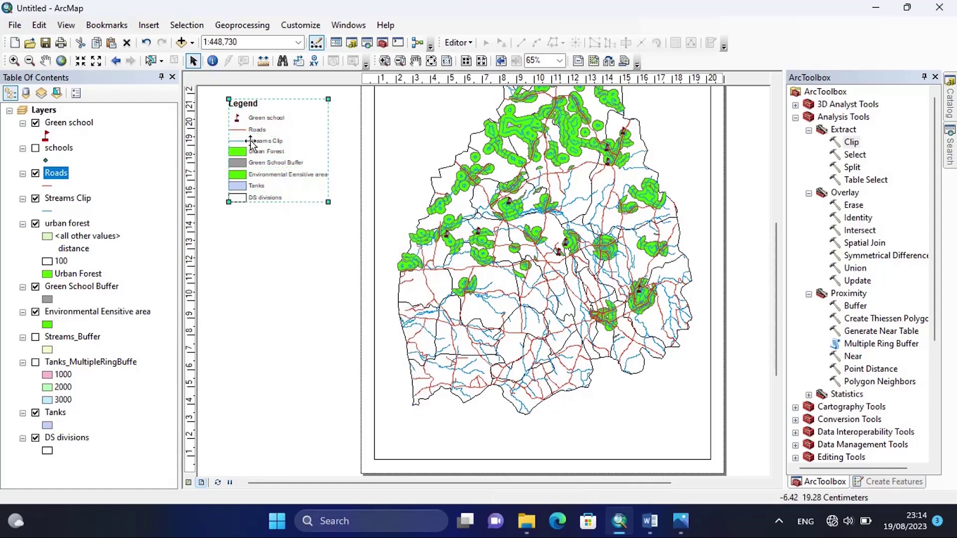
pyautogui.moveTo(236, 115); pyautogui.dragTo(423, 378)
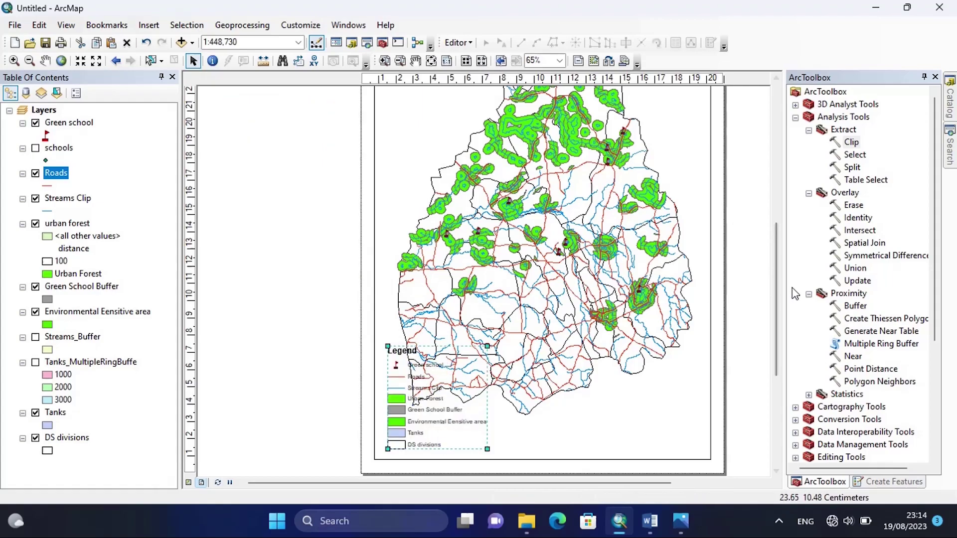
pyautogui.scroll(-2, 776, 294)
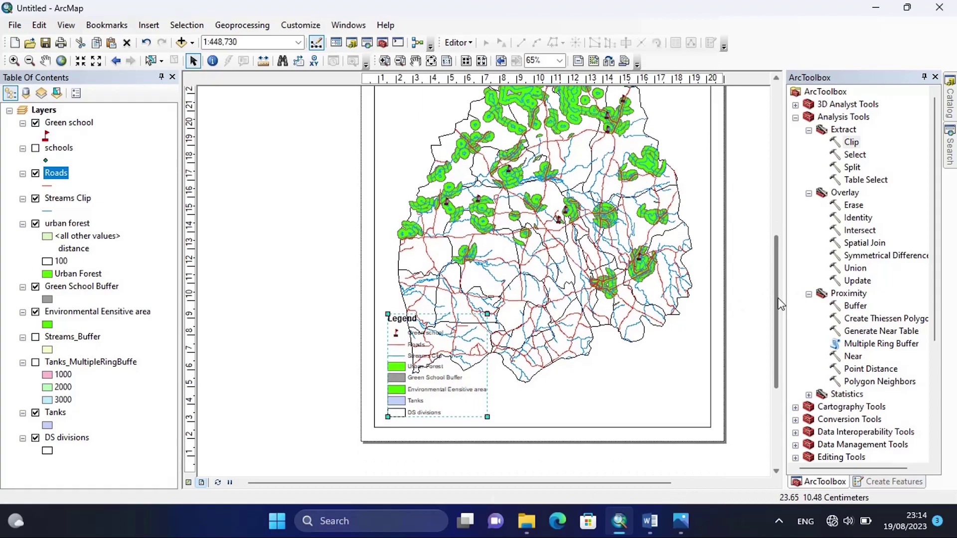
pyautogui.moveTo(417, 360); pyautogui.dragTo(415, 349)
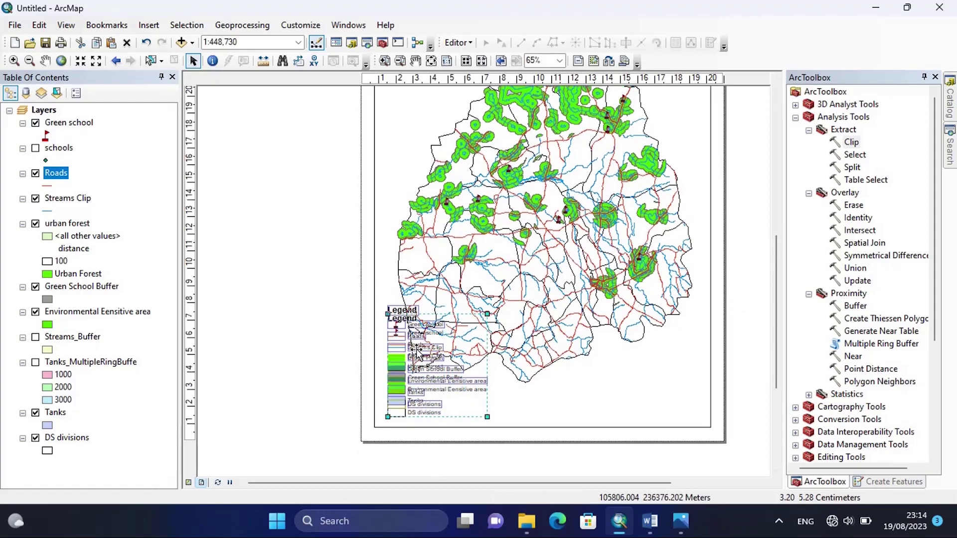
# Step: Insert a Scale Line 2 scale bar and place it in the lower-right corner of the map page
pyautogui.click(149, 25)
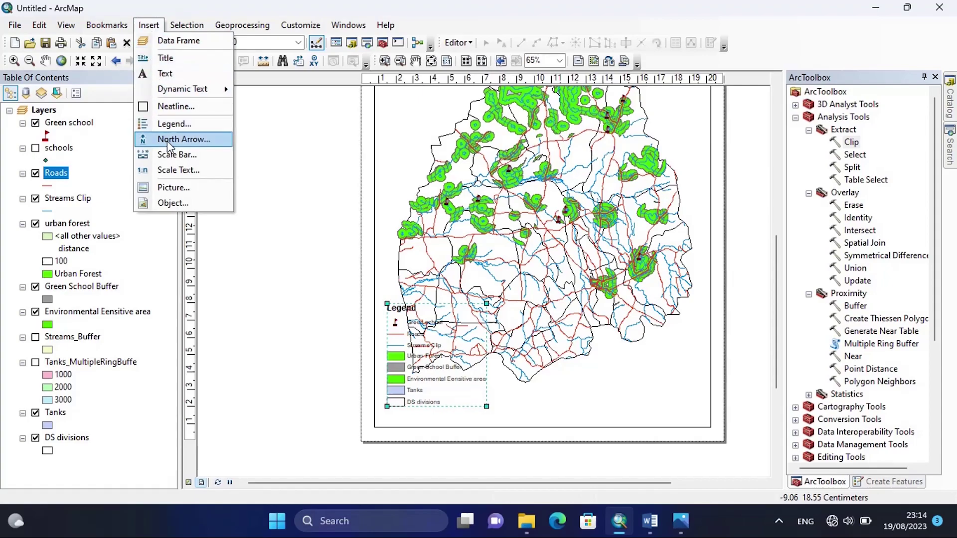
pyautogui.click(178, 153)
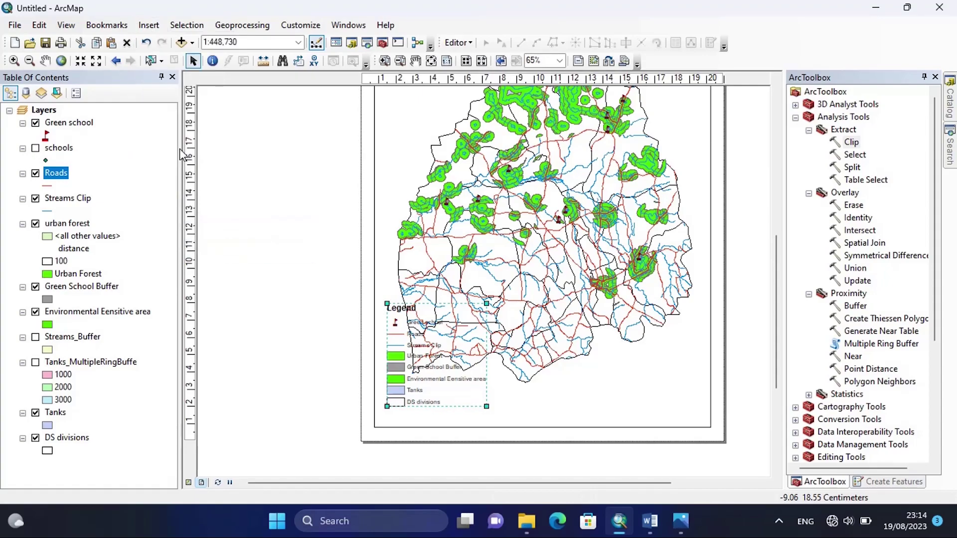
pyautogui.click(77, 113)
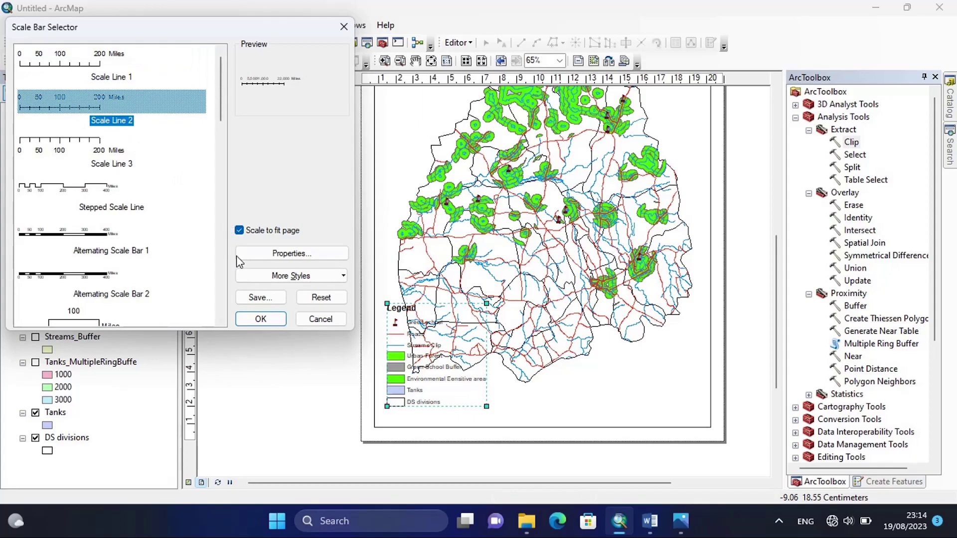
pyautogui.click(261, 318)
pyautogui.moveTo(488, 282); pyautogui.dragTo(640, 404)
pyautogui.moveTo(582, 399); pyautogui.dragTo(552, 399)
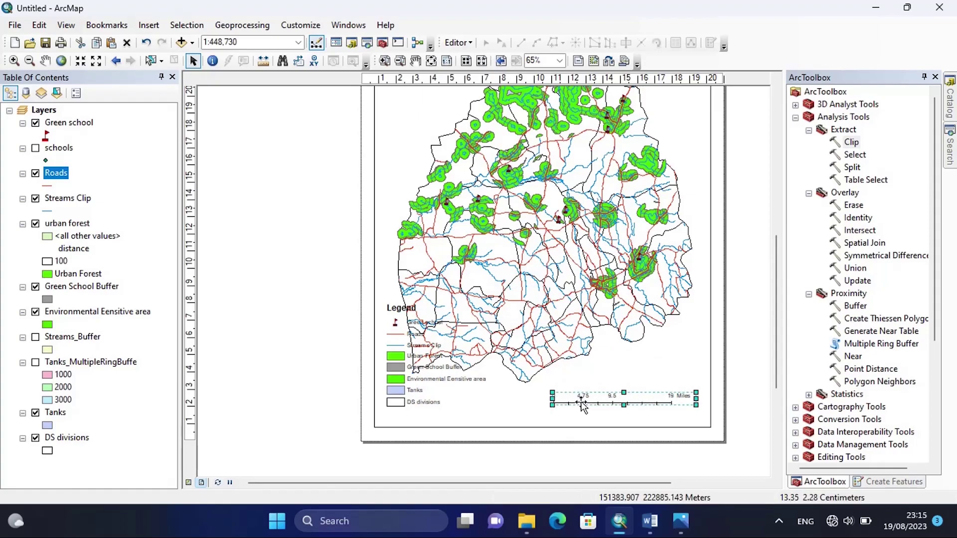
# Step: Set the scale bar's division units to Kilometers
pyautogui.rightClick(612, 393)
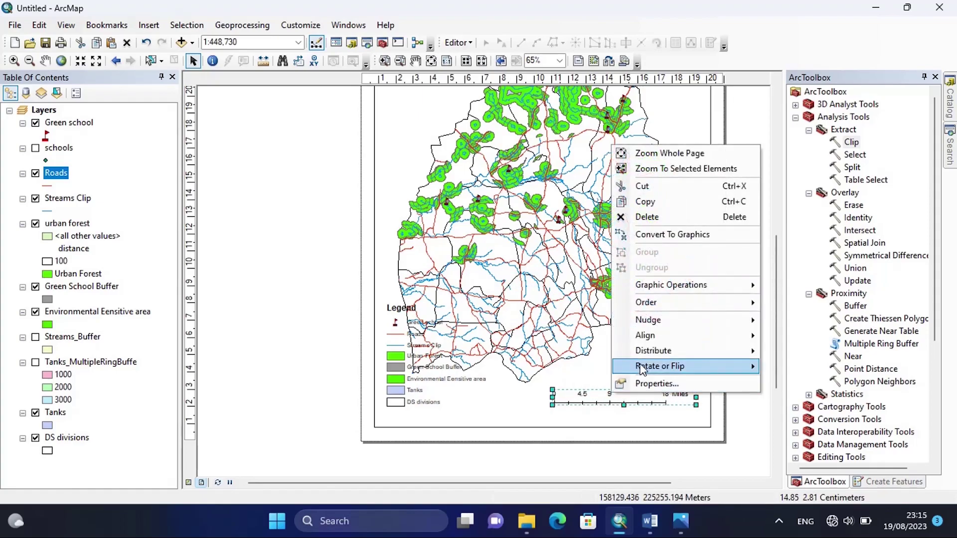
pyautogui.click(643, 383)
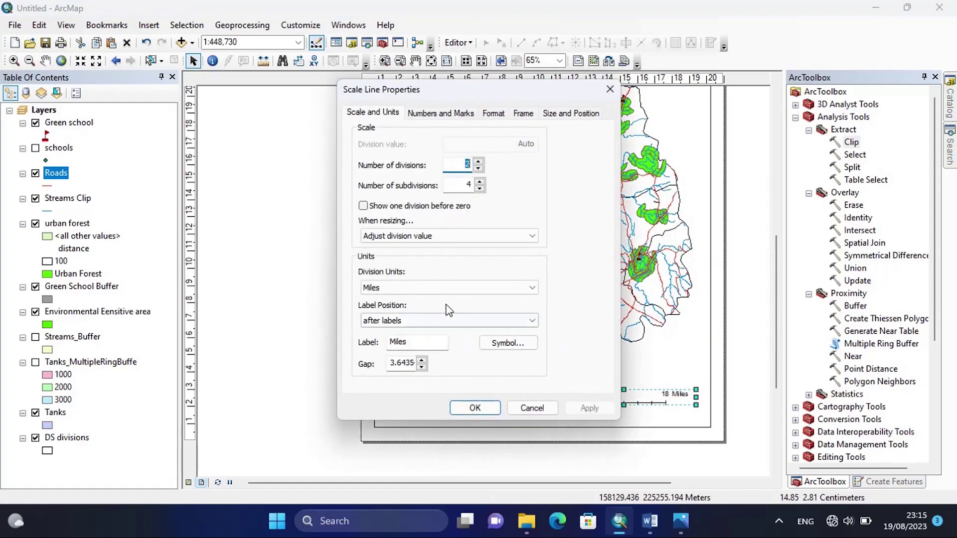
pyautogui.click(436, 290)
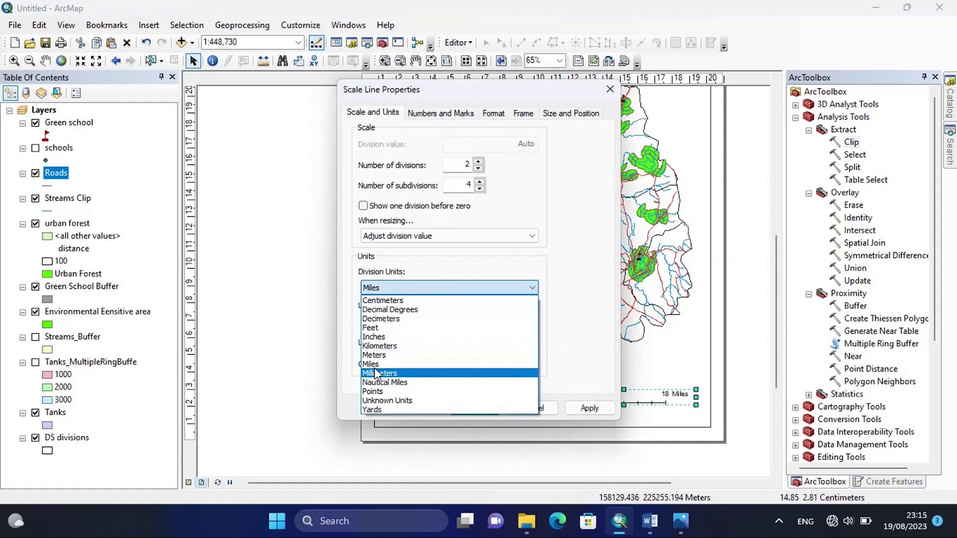
pyautogui.click(375, 347)
pyautogui.click(468, 405)
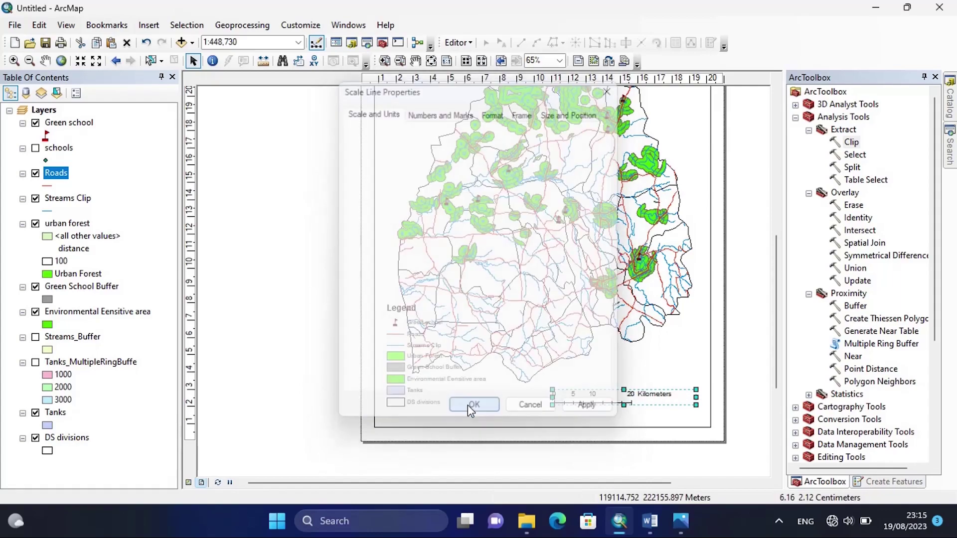
# Step: Reduce the map in the data frame to a scale of 1:500,000 and reposition it between the title and the legend
pyautogui.scroll(5, 776, 334)
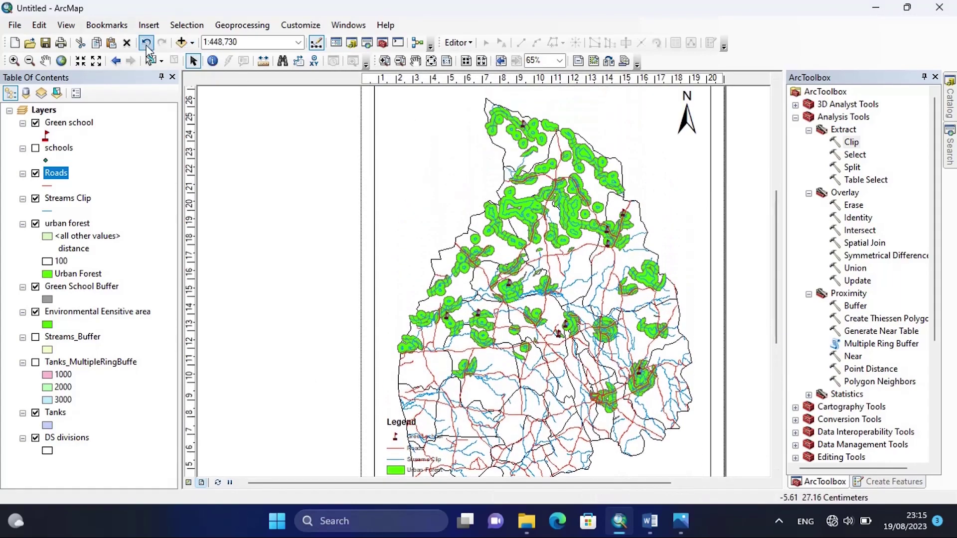
pyautogui.click(30, 60)
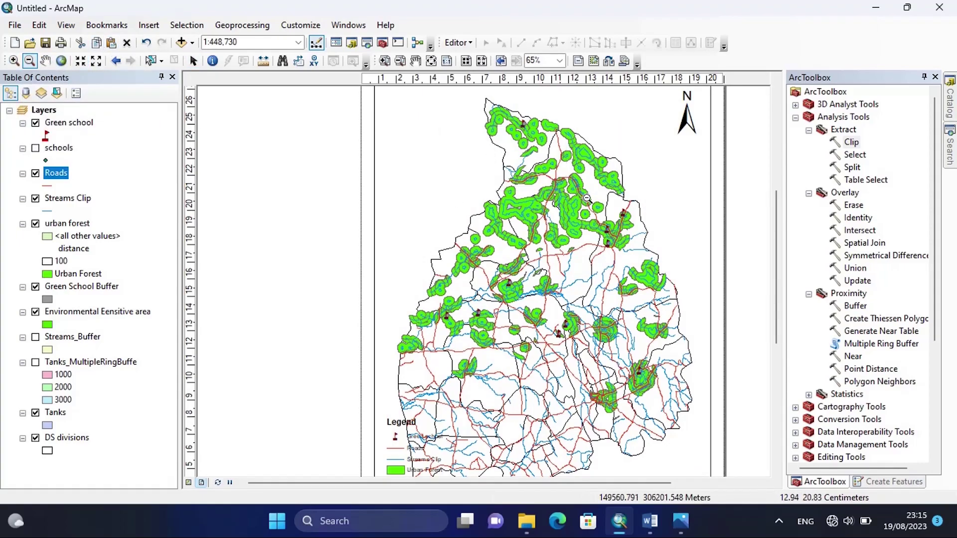
pyautogui.click(626, 213)
pyautogui.click(45, 60)
pyautogui.moveTo(480, 308); pyautogui.dragTo(563, 225)
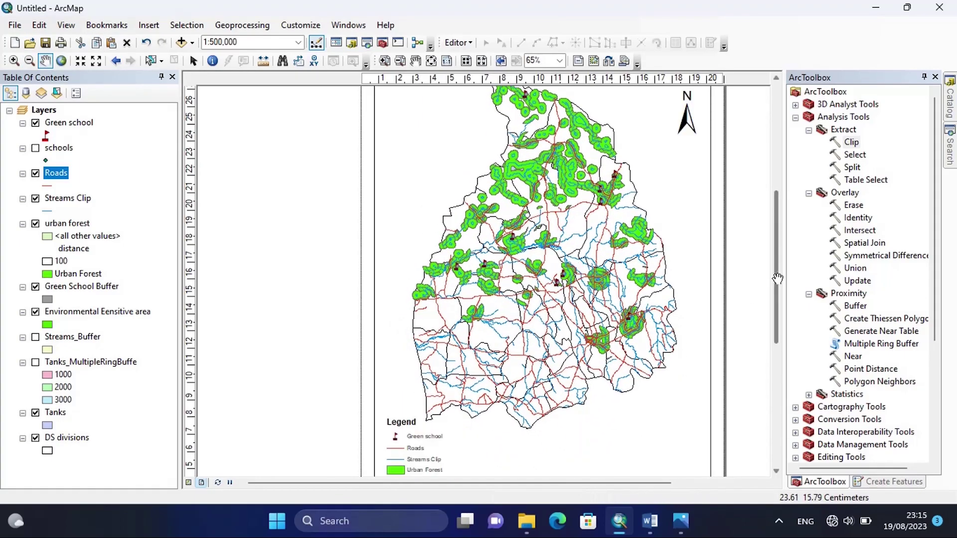
pyautogui.moveTo(776, 282); pyautogui.dragTo(774, 259)
pyautogui.moveTo(546, 222); pyautogui.dragTo(558, 248)
pyautogui.moveTo(774, 269); pyautogui.dragTo(776, 348)
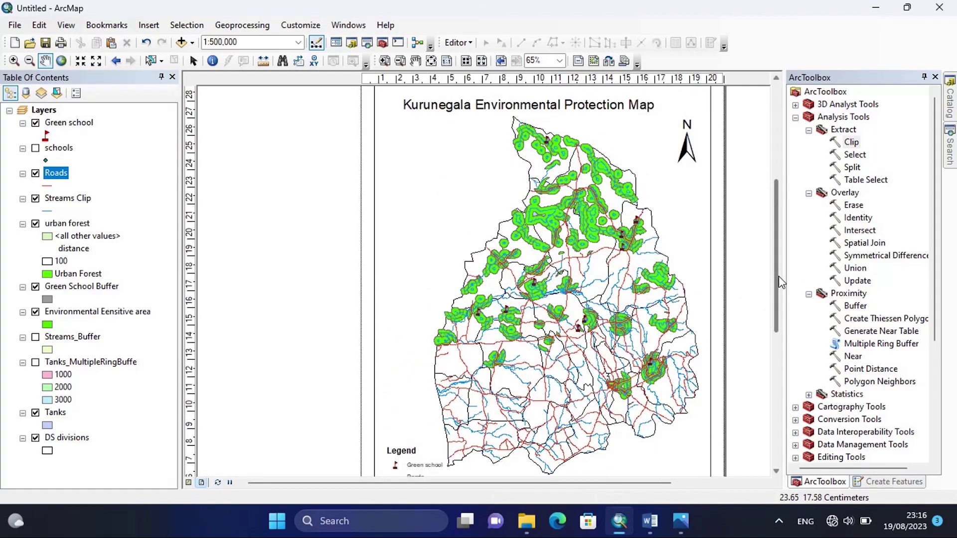
pyautogui.moveTo(779, 283); pyautogui.dragTo(773, 246)
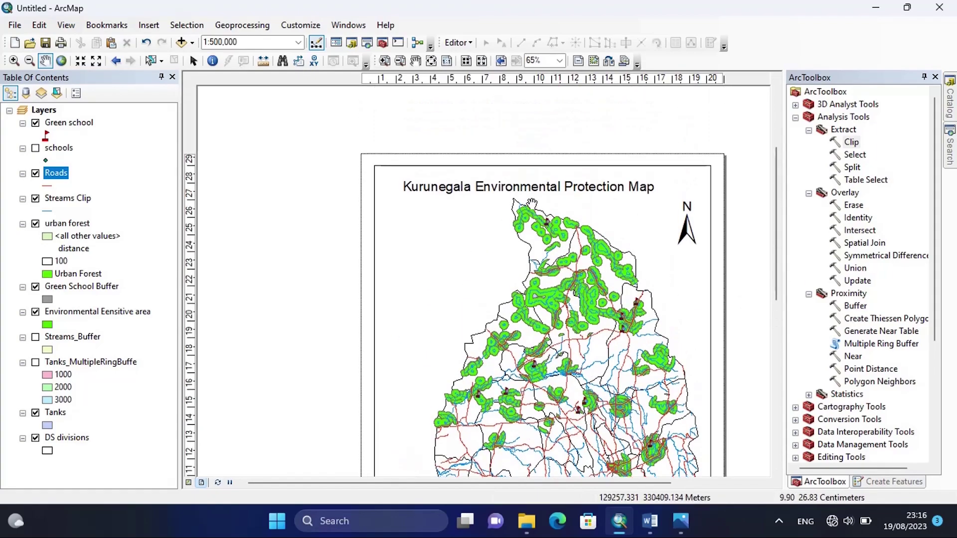
# Step: Underline the map title and set its font size to 24
pyautogui.click(193, 60)
pyautogui.click(476, 185)
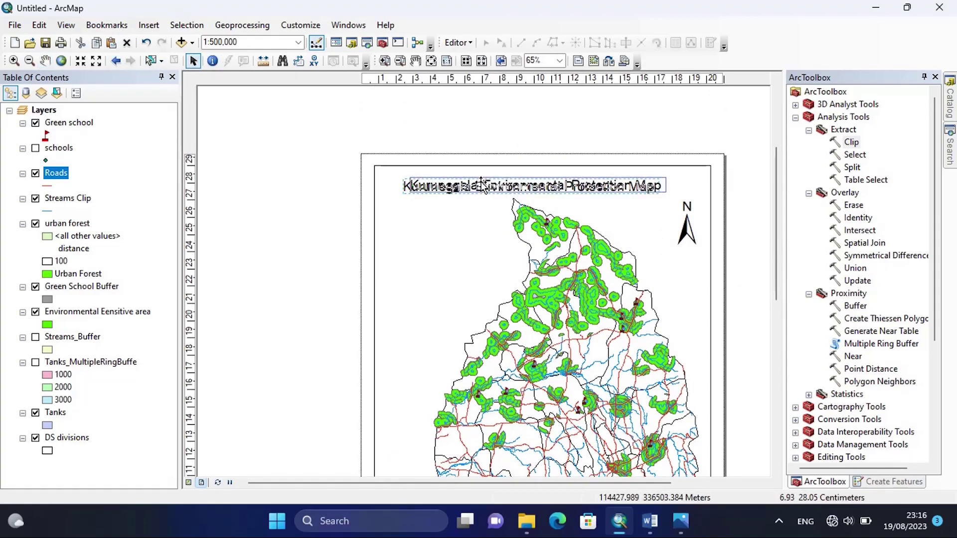
pyautogui.doubleClick(479, 186)
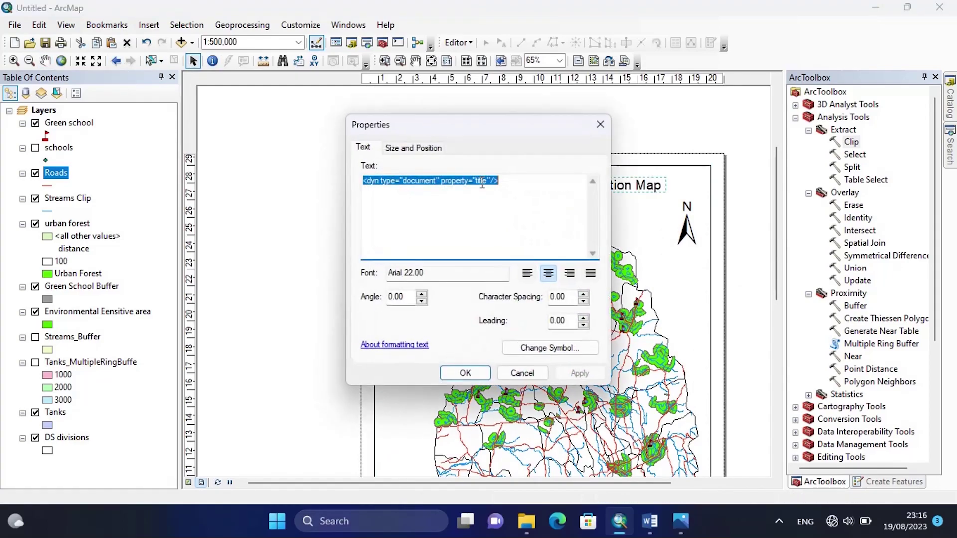
pyautogui.click(576, 352)
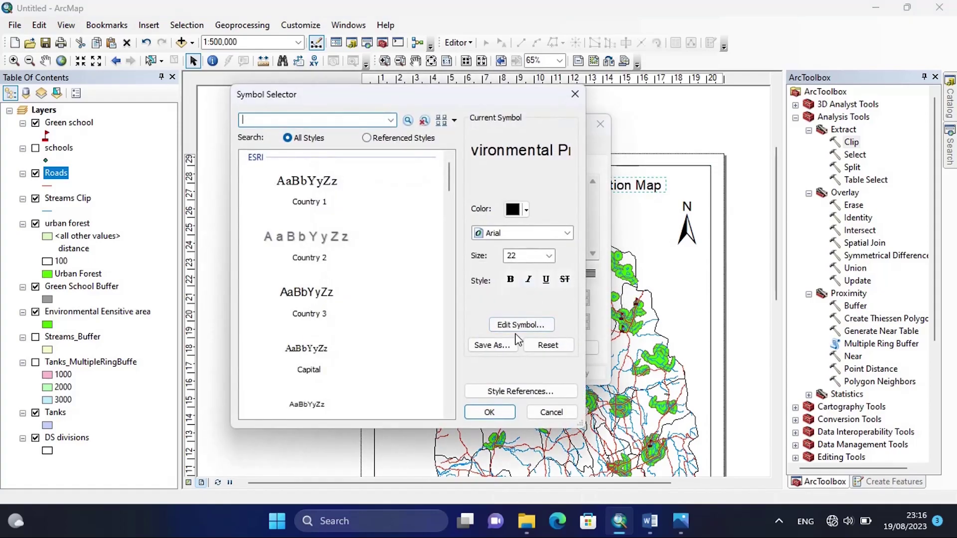
pyautogui.click(546, 279)
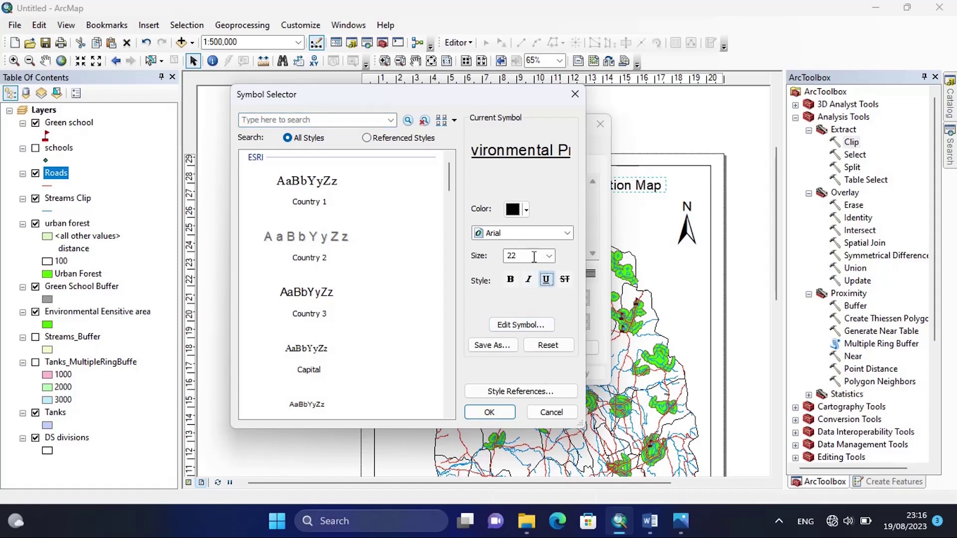
pyautogui.click(550, 256)
pyautogui.click(516, 301)
pyautogui.click(490, 413)
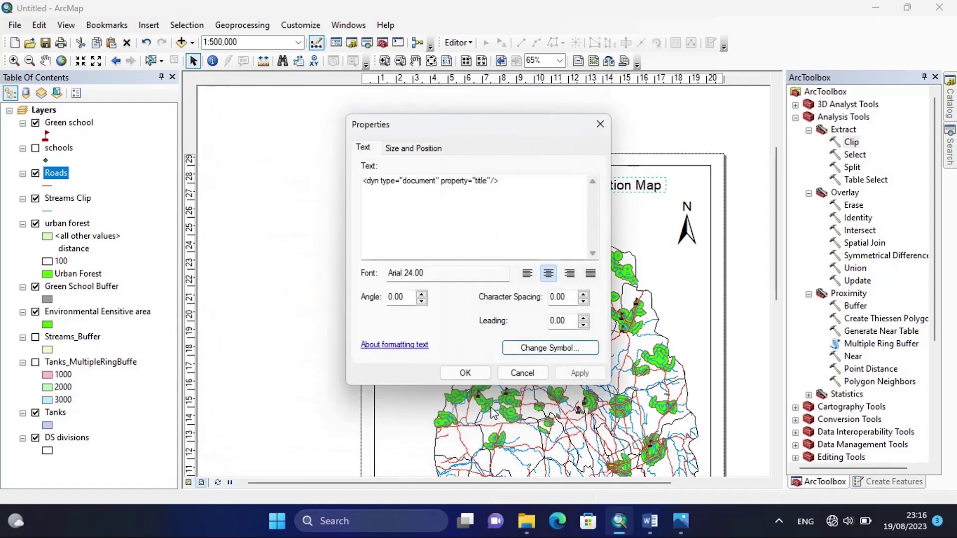
pyautogui.click(465, 373)
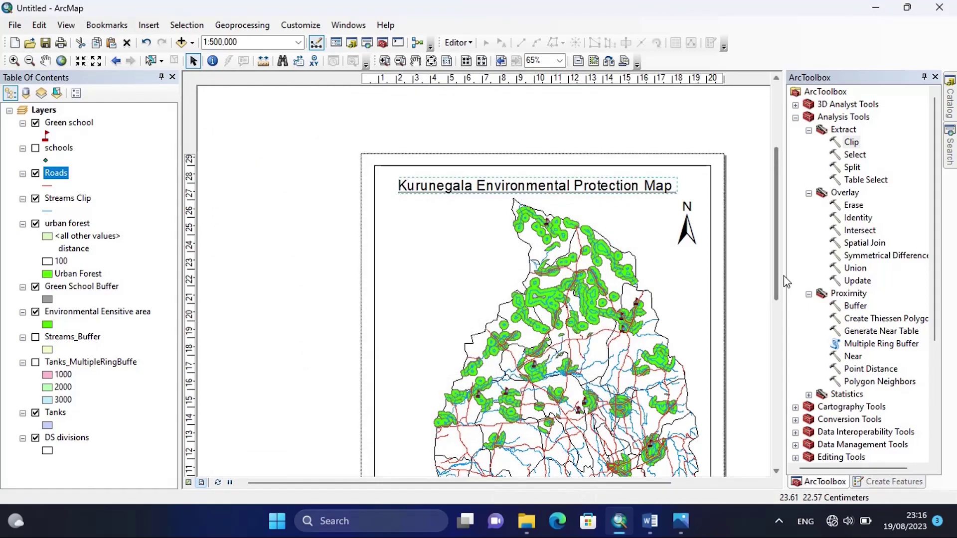
# Step: Move the scale bar slightly upward on the map page
pyautogui.moveTo(775, 268); pyautogui.dragTo(781, 336)
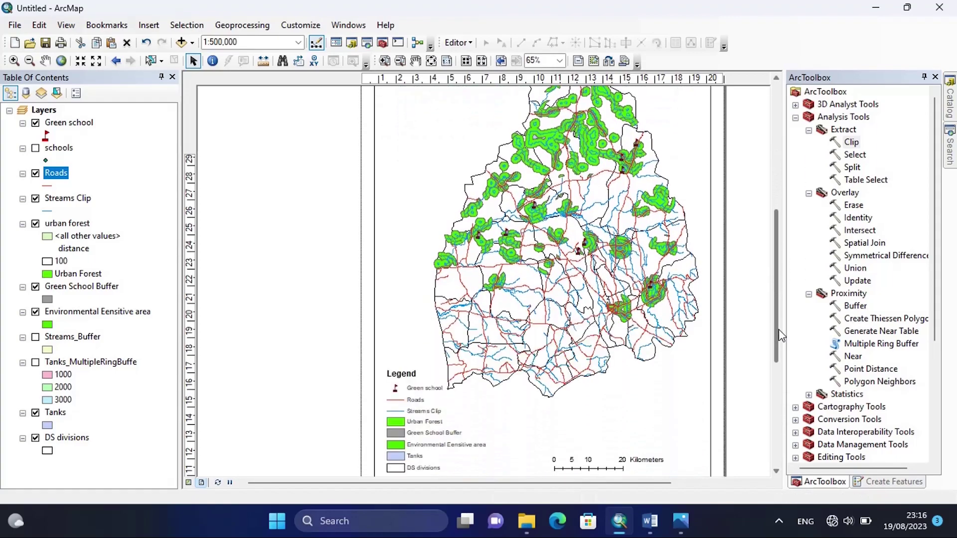
pyautogui.scroll(-2, 758, 424)
pyautogui.scroll(2, 757, 425)
pyautogui.scroll(2, 758, 429)
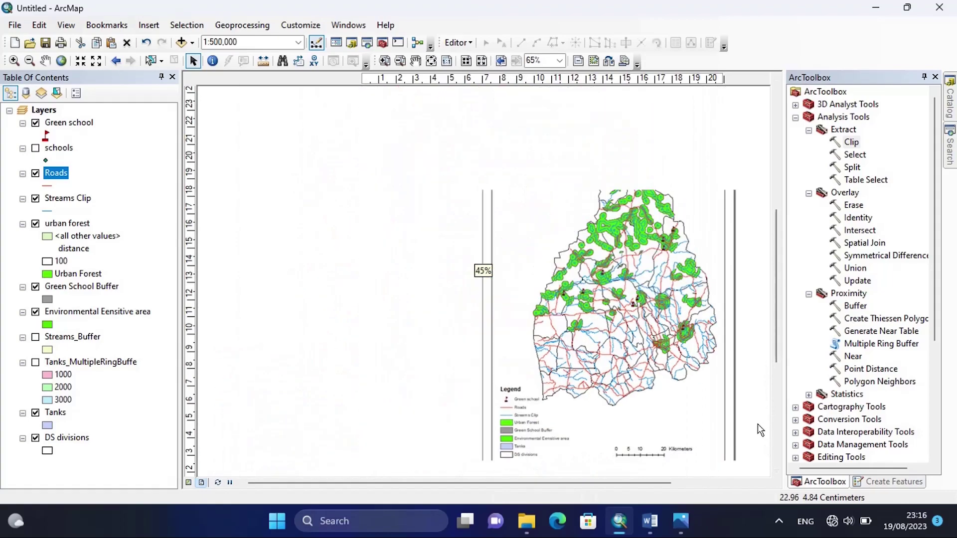
pyautogui.moveTo(573, 482); pyautogui.dragTo(639, 484)
pyautogui.click(590, 455)
pyautogui.moveTo(590, 454); pyautogui.dragTo(590, 448)
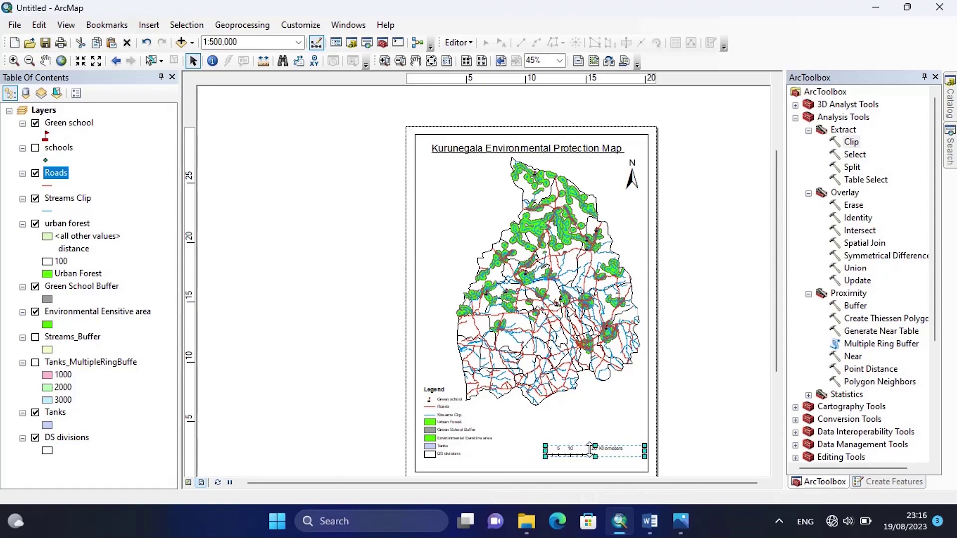
# Step: Select the data frame on the map page and open the map export for the finished layout
pyautogui.click(581, 400)
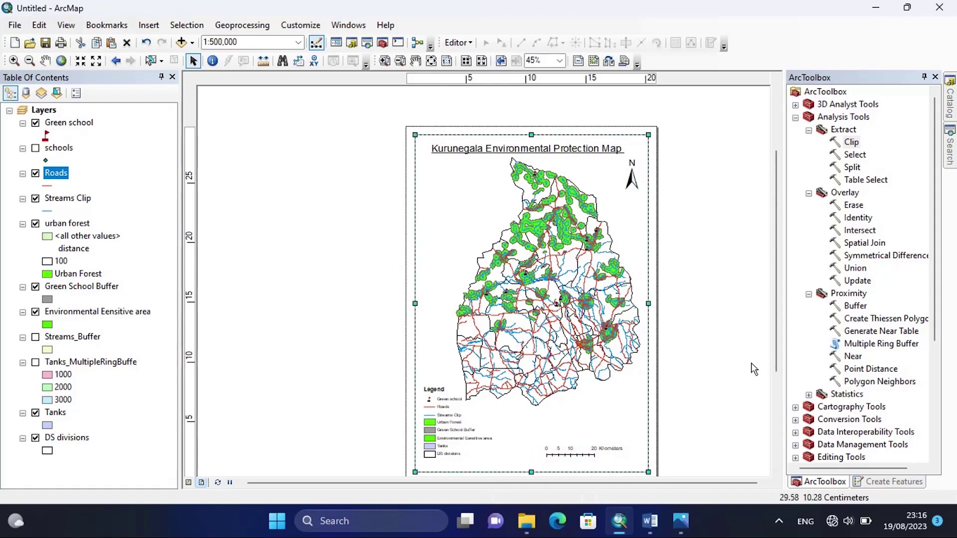
pyautogui.moveTo(776, 345); pyautogui.dragTo(775, 361)
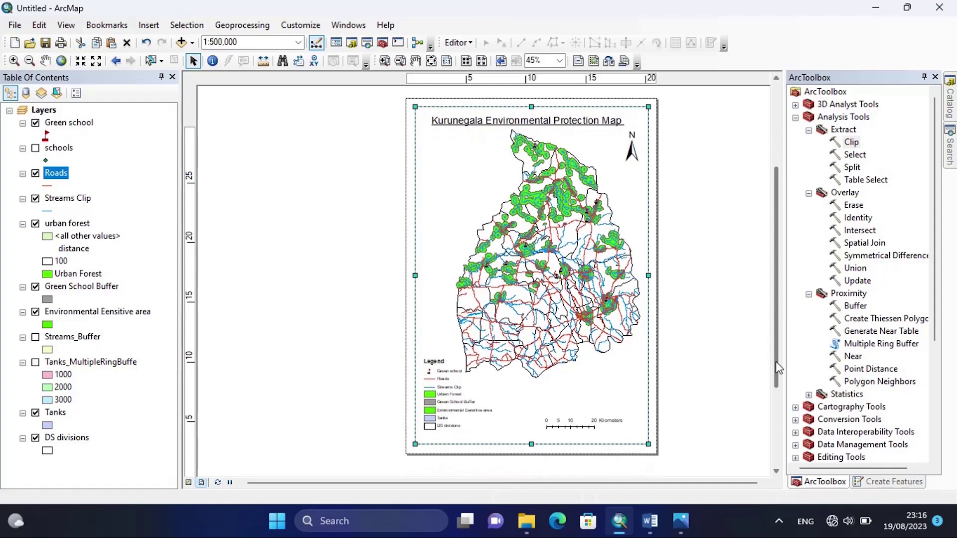
pyautogui.scroll(1, 671, 330)
pyautogui.scroll(1, 671, 330)
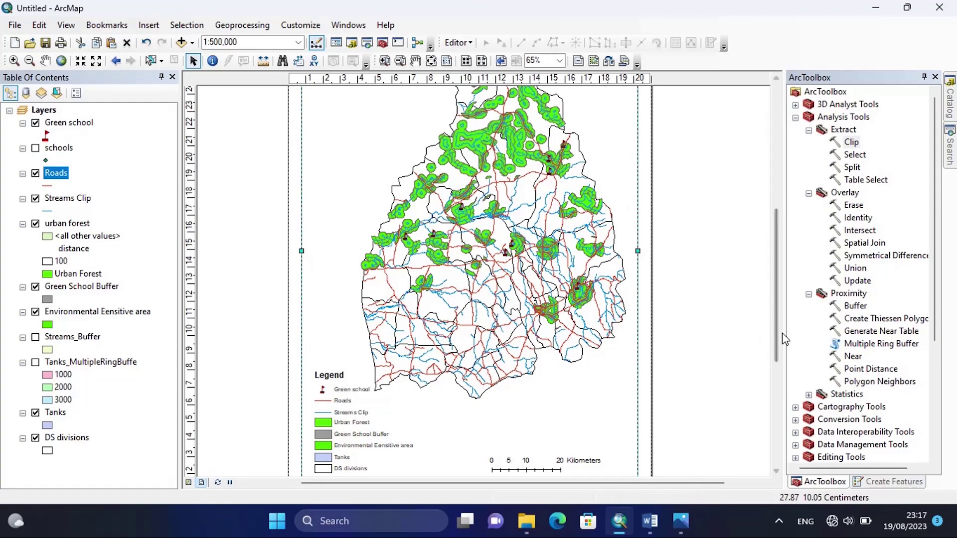
pyautogui.moveTo(780, 332)
pyautogui.mouseDown()
pyautogui.moveTo(778, 296)
pyautogui.moveTo(768, 338)
pyautogui.mouseUp()
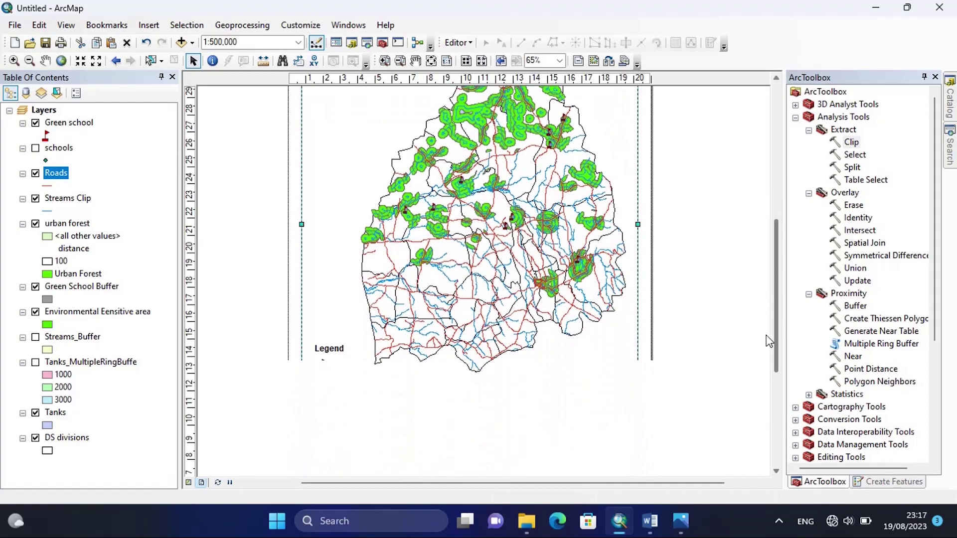
pyautogui.click(15, 25)
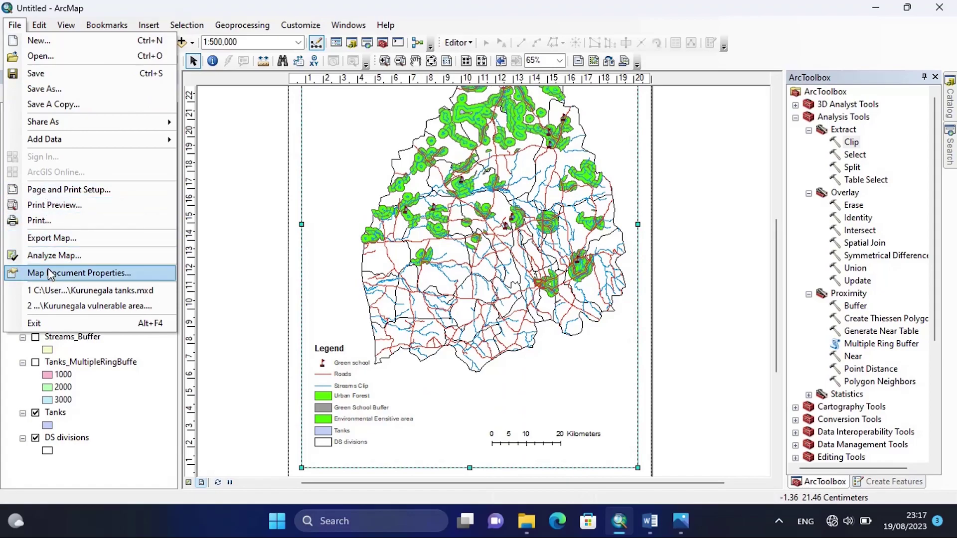
pyautogui.click(140, 244)
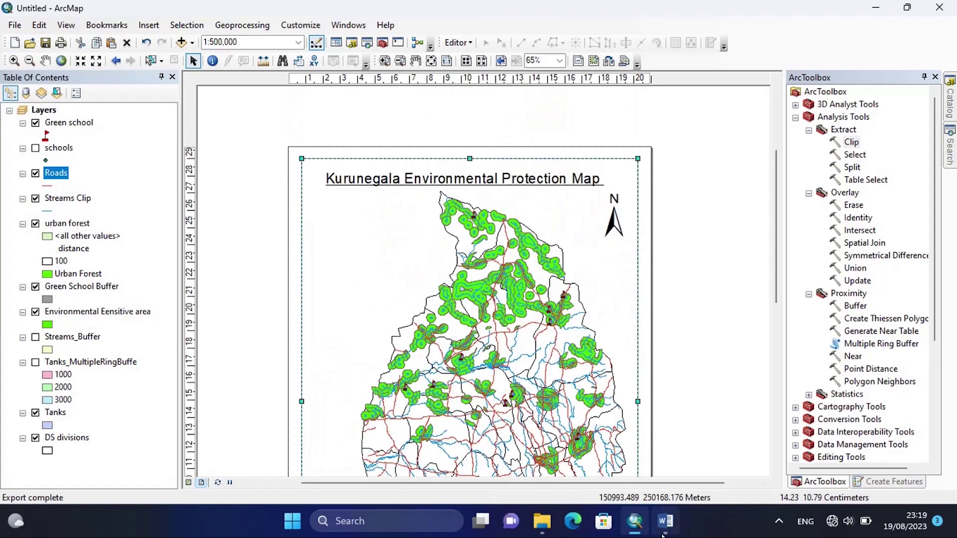
# Step: Switch to the Exercise 05 document in Word and copy the text "Environmental Protection Map" from task h
pyautogui.moveTo(664, 529)
pyautogui.click(658, 463)
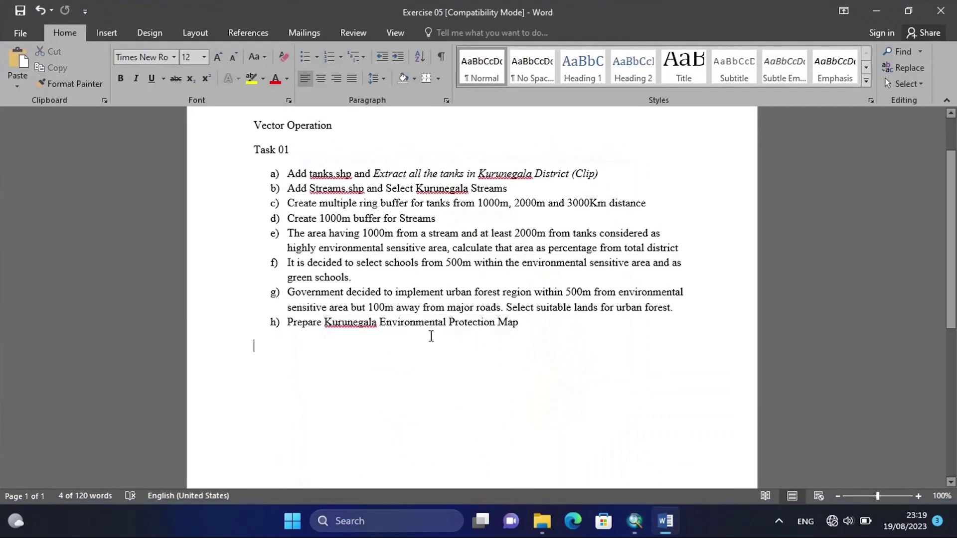
pyautogui.moveTo(380, 323); pyautogui.dragTo(518, 324)
pyautogui.hotkey('ctrl', 'c')
pyautogui.rightClick(507, 325)
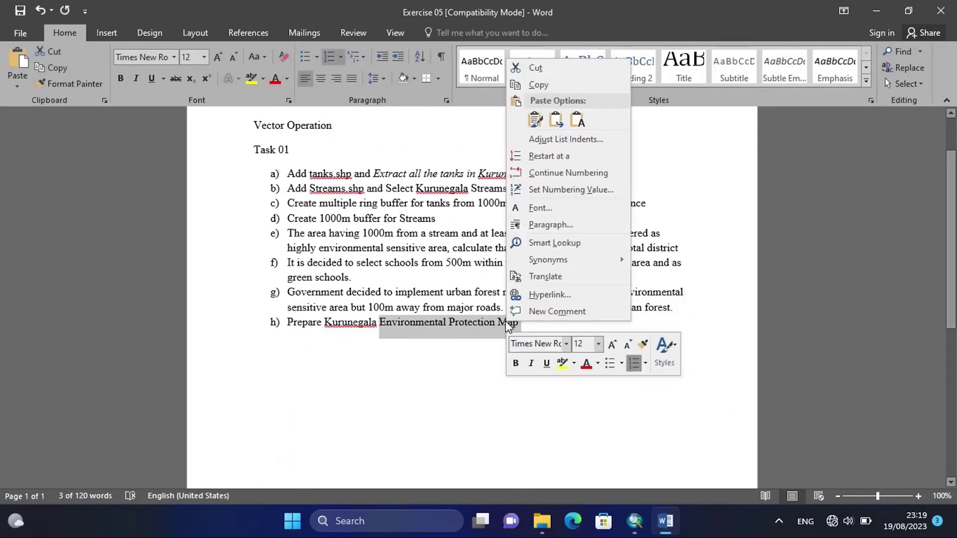
pyautogui.click(533, 84)
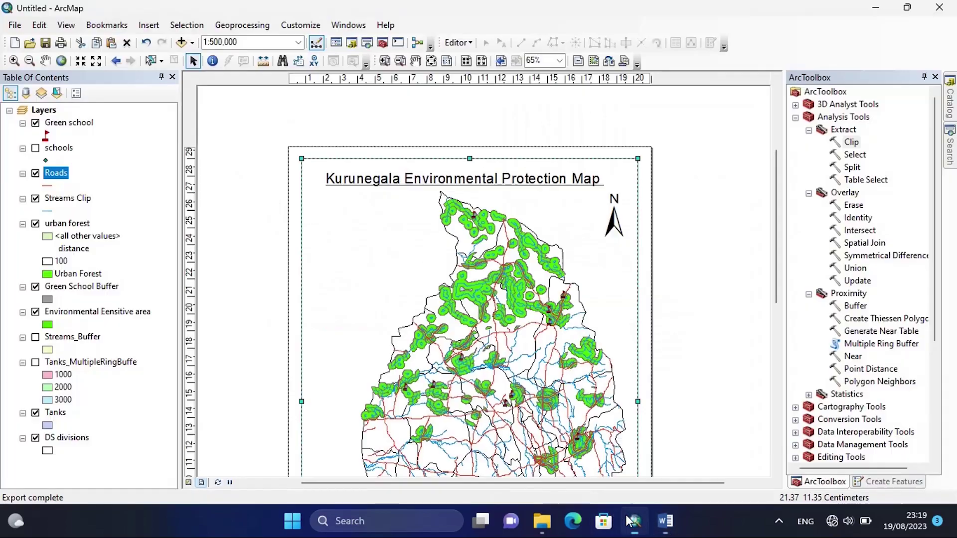
# Step: Switch back to ArcMap and export the layout to the Maps folder as a JPEG named Environmental Protection Map, using the copied text
pyautogui.click(635, 521)
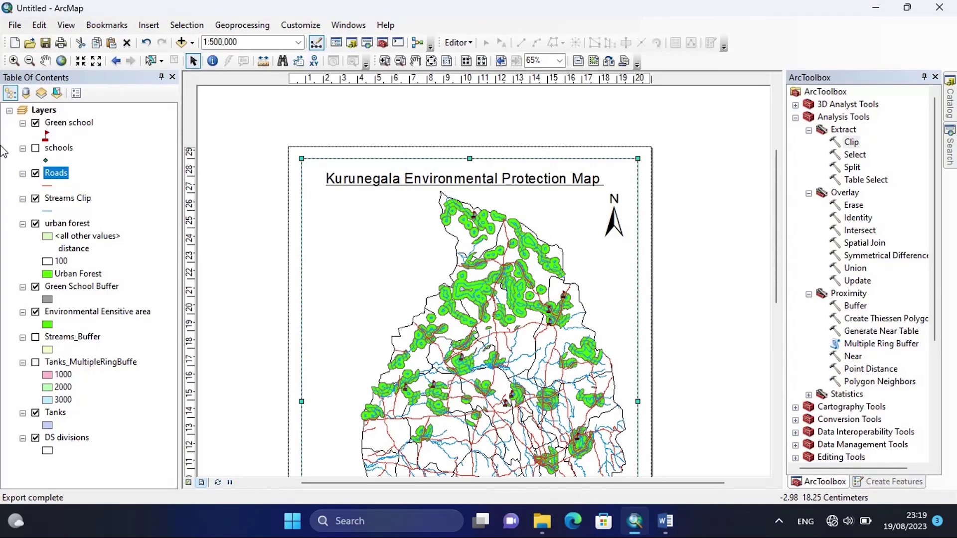
pyautogui.click(15, 25)
pyautogui.click(48, 238)
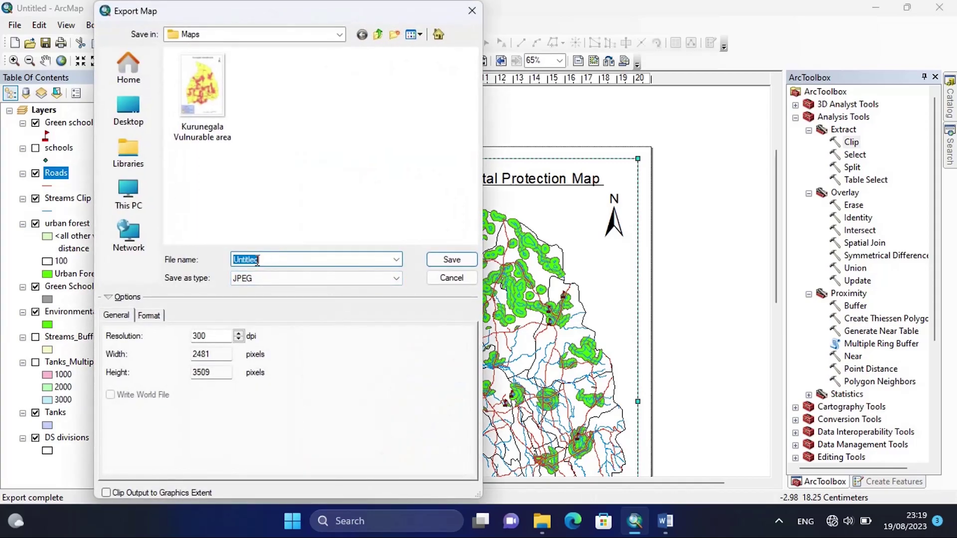
pyautogui.rightClick(254, 260)
pyautogui.click(292, 321)
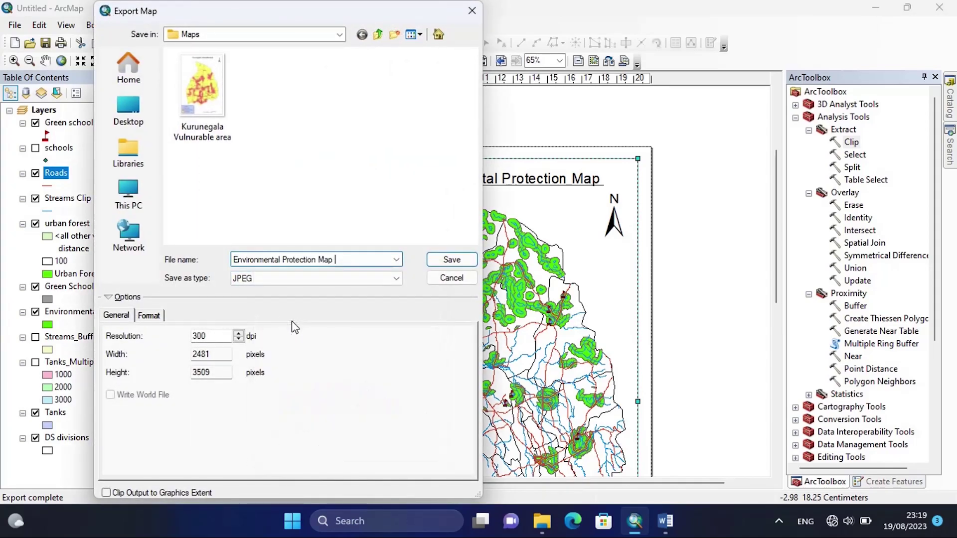
pyautogui.click(451, 259)
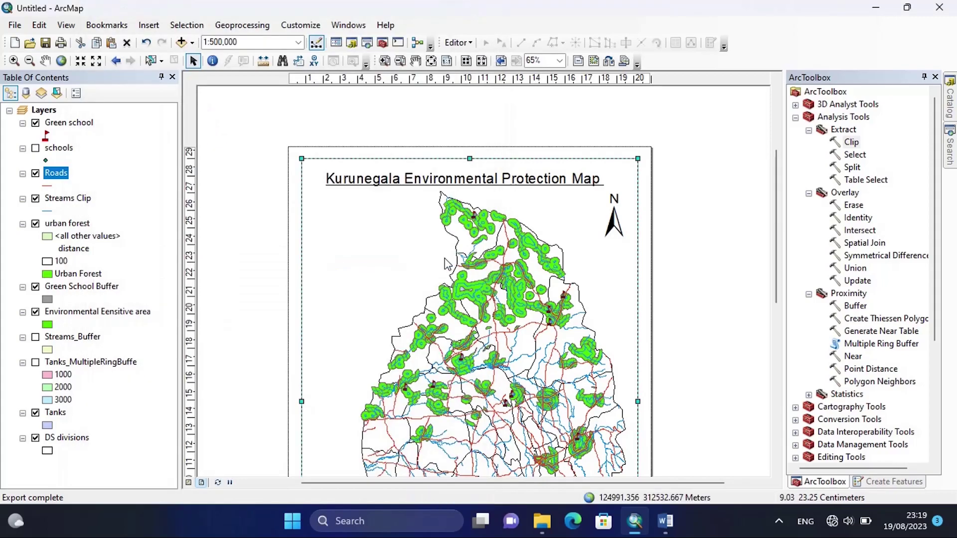
# Step: Minimize the open windows and open the exported Environmental Protection Map.jpg from File Explorer
pyautogui.click(876, 7)
pyautogui.click(875, 7)
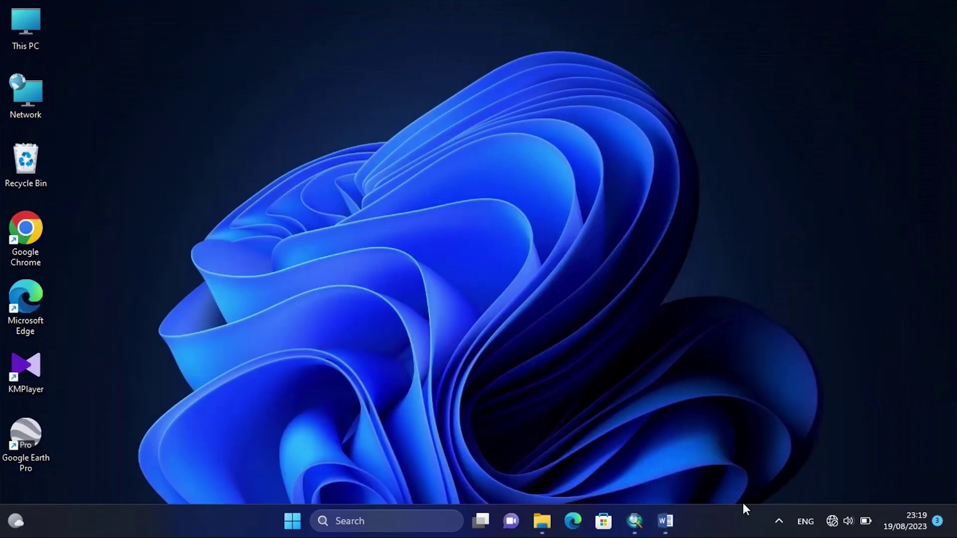
pyautogui.click(542, 523)
pyautogui.doubleClick(280, 180)
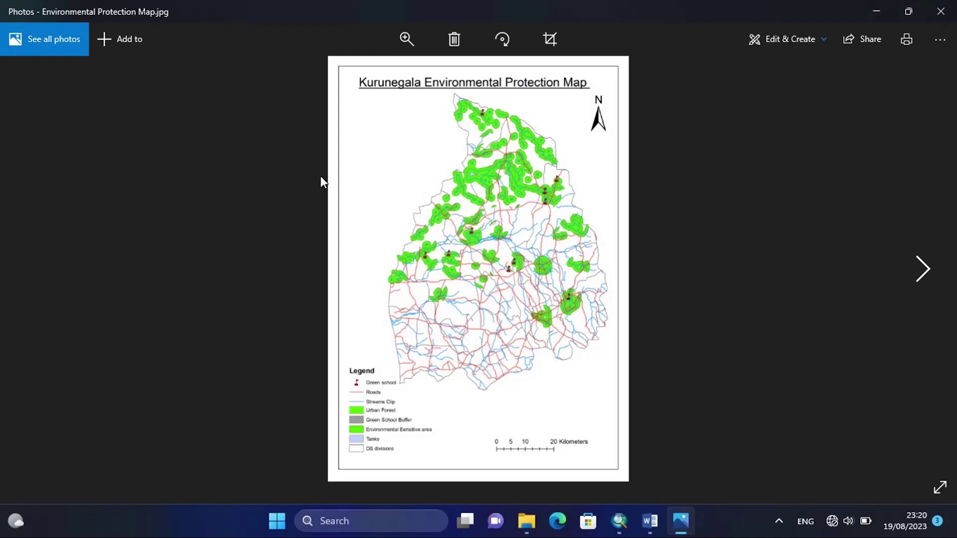
# Step: Enlarge the exported map image and examine its lower part with the legend and scale bar
pyautogui.click(404, 38)
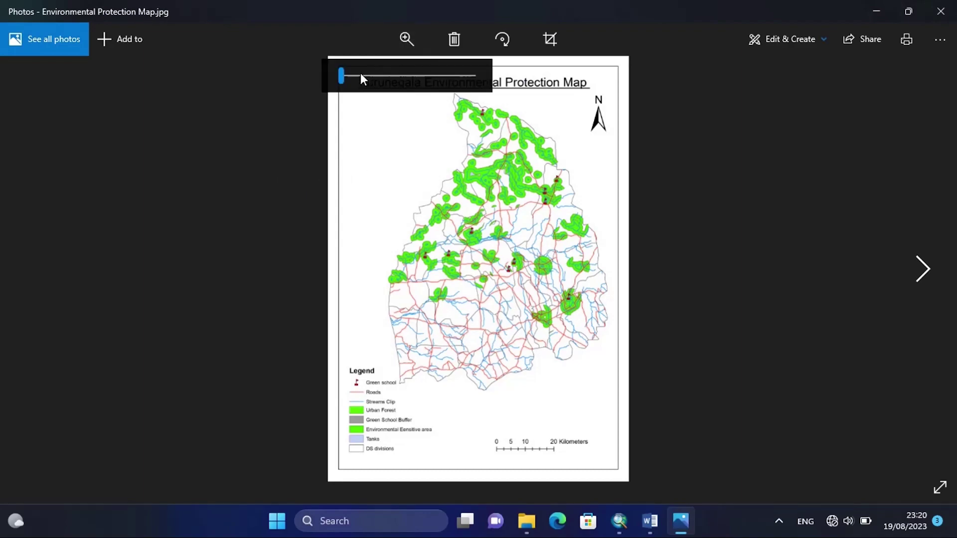
pyautogui.moveTo(340, 75); pyautogui.dragTo(344, 75)
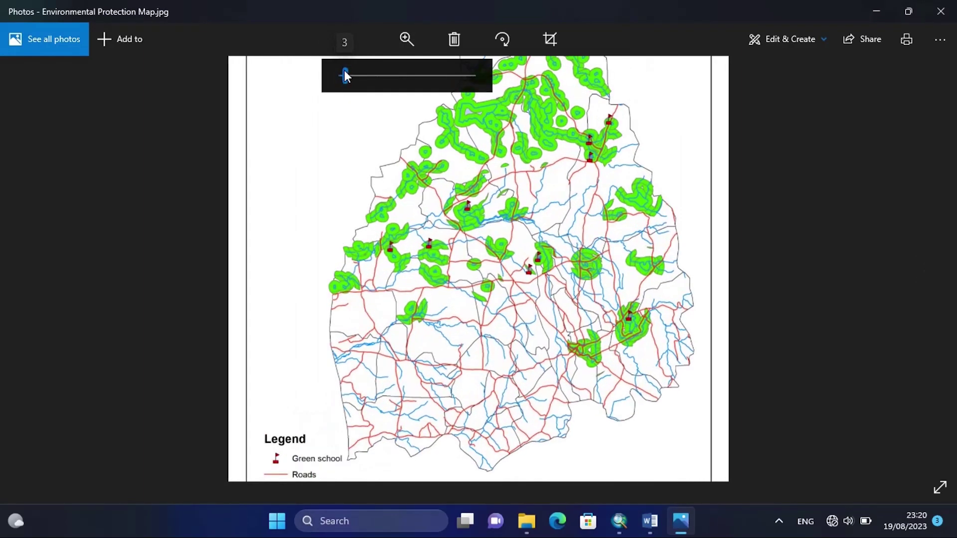
pyautogui.moveTo(429, 162); pyautogui.dragTo(431, 37)
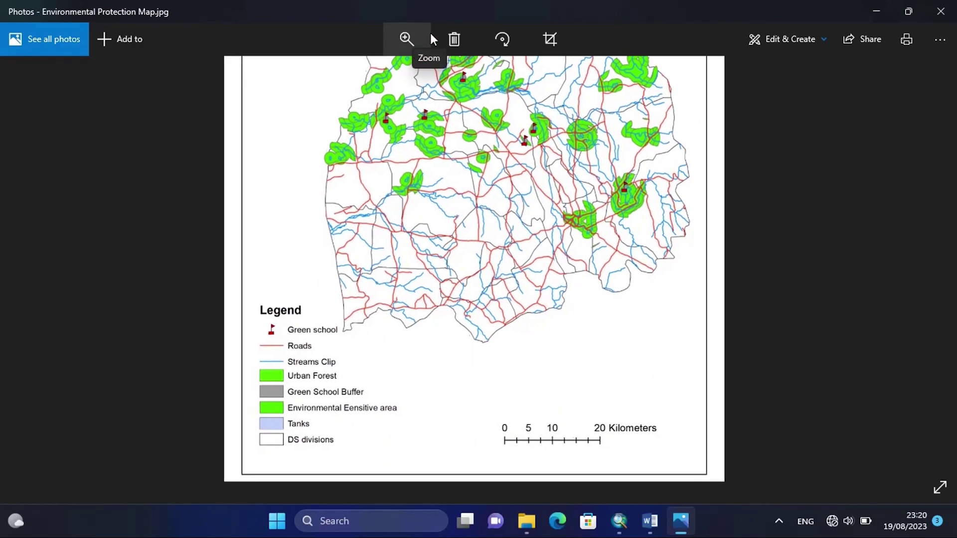